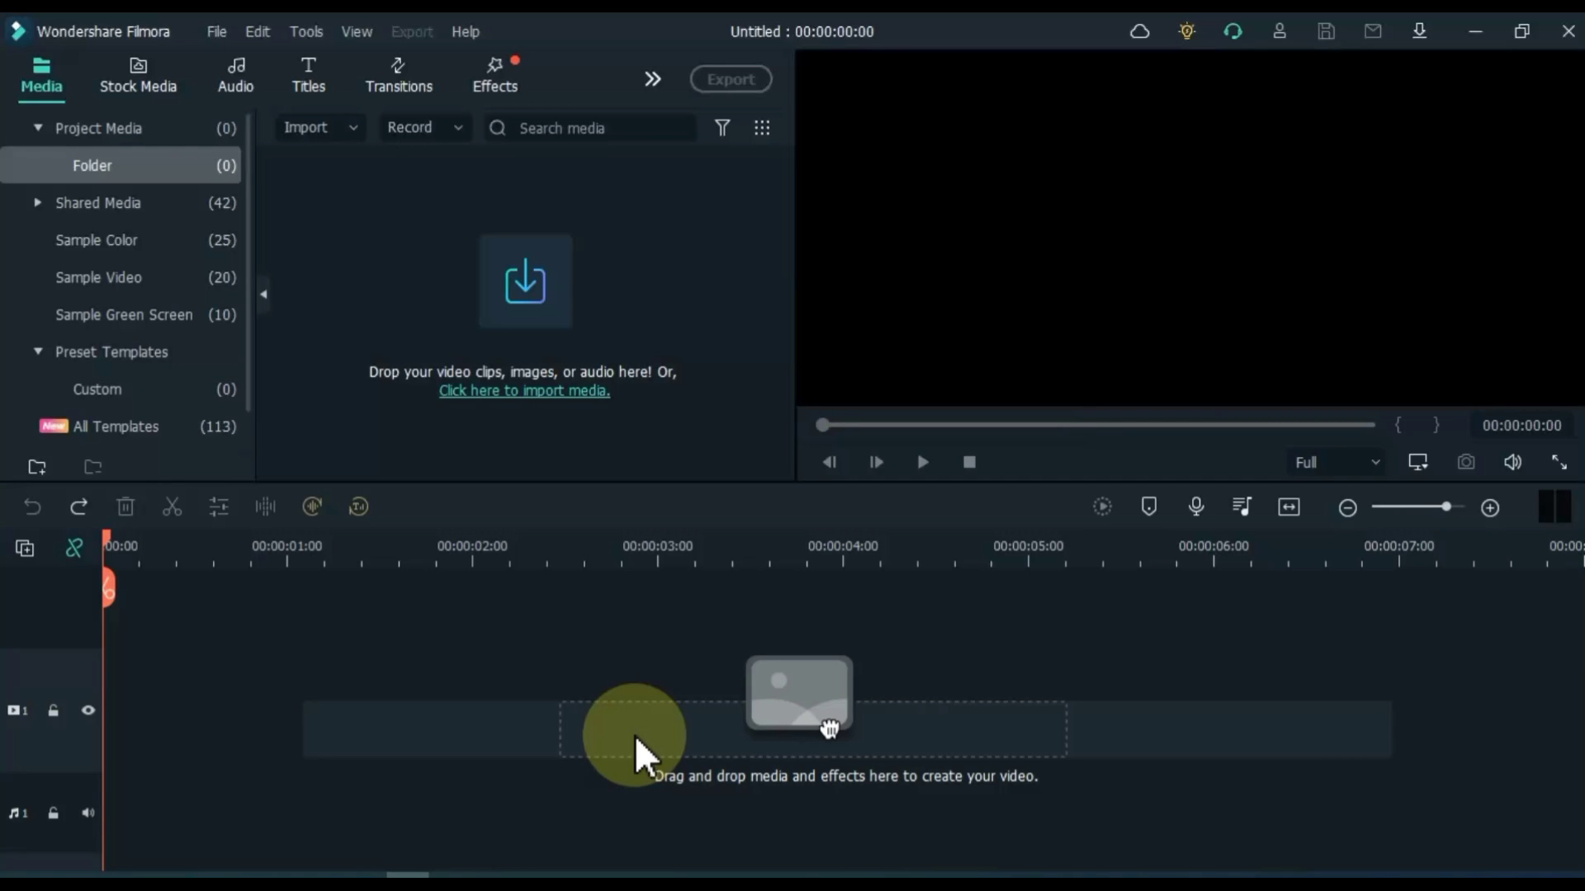
- Import Logo.png, Ligth particle.mp4, A.png and B.png from the Intro folder
left_click(526, 291)
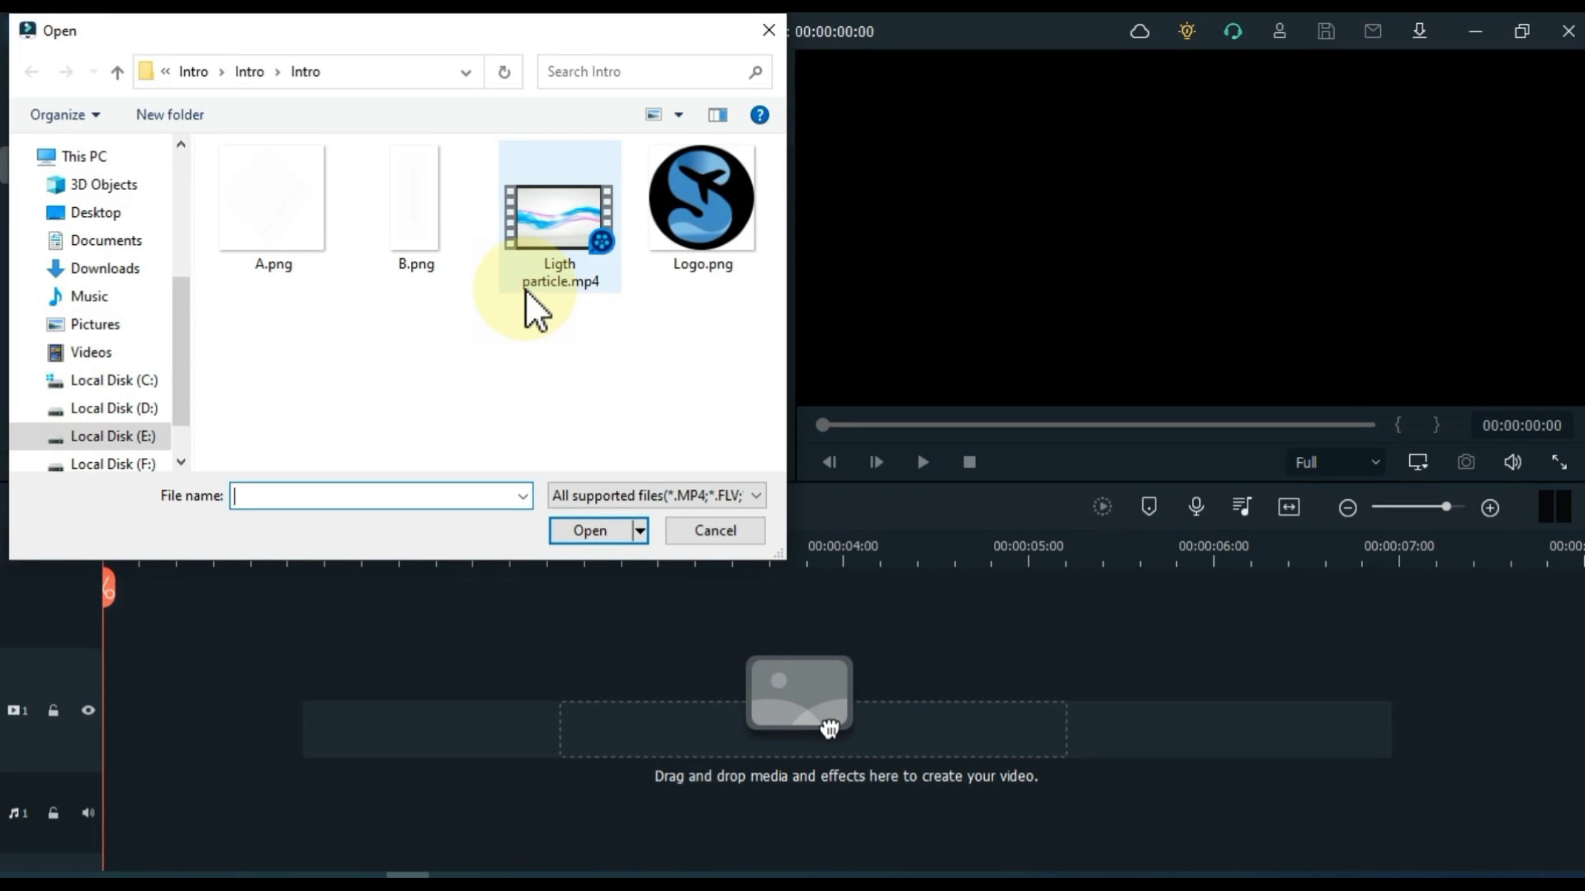
left_click(710, 251)
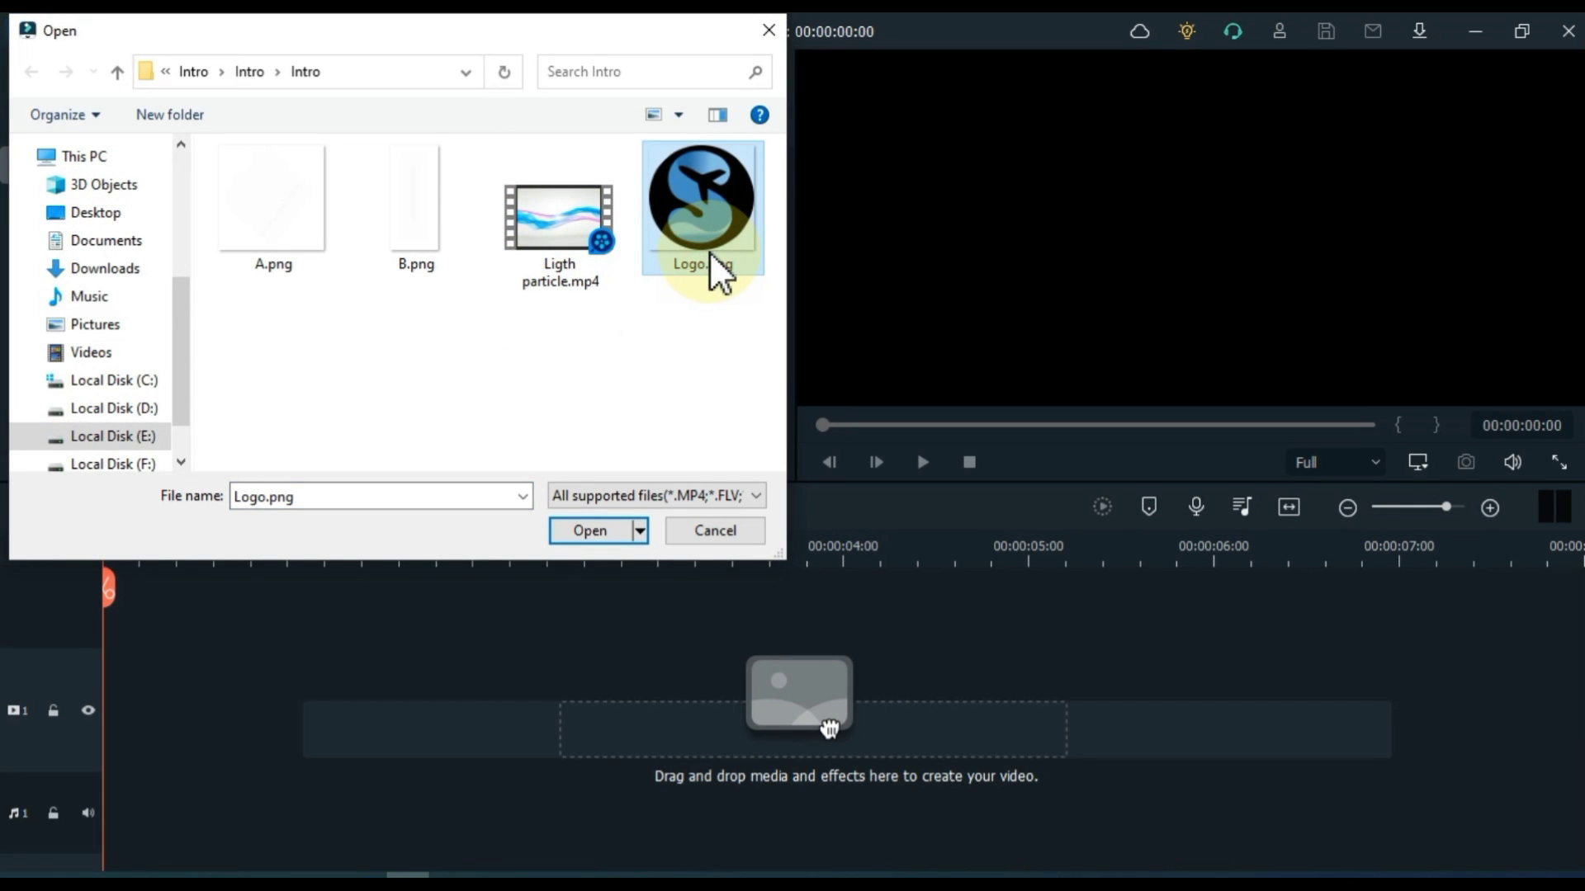
left_click(551, 253, "ctrl")
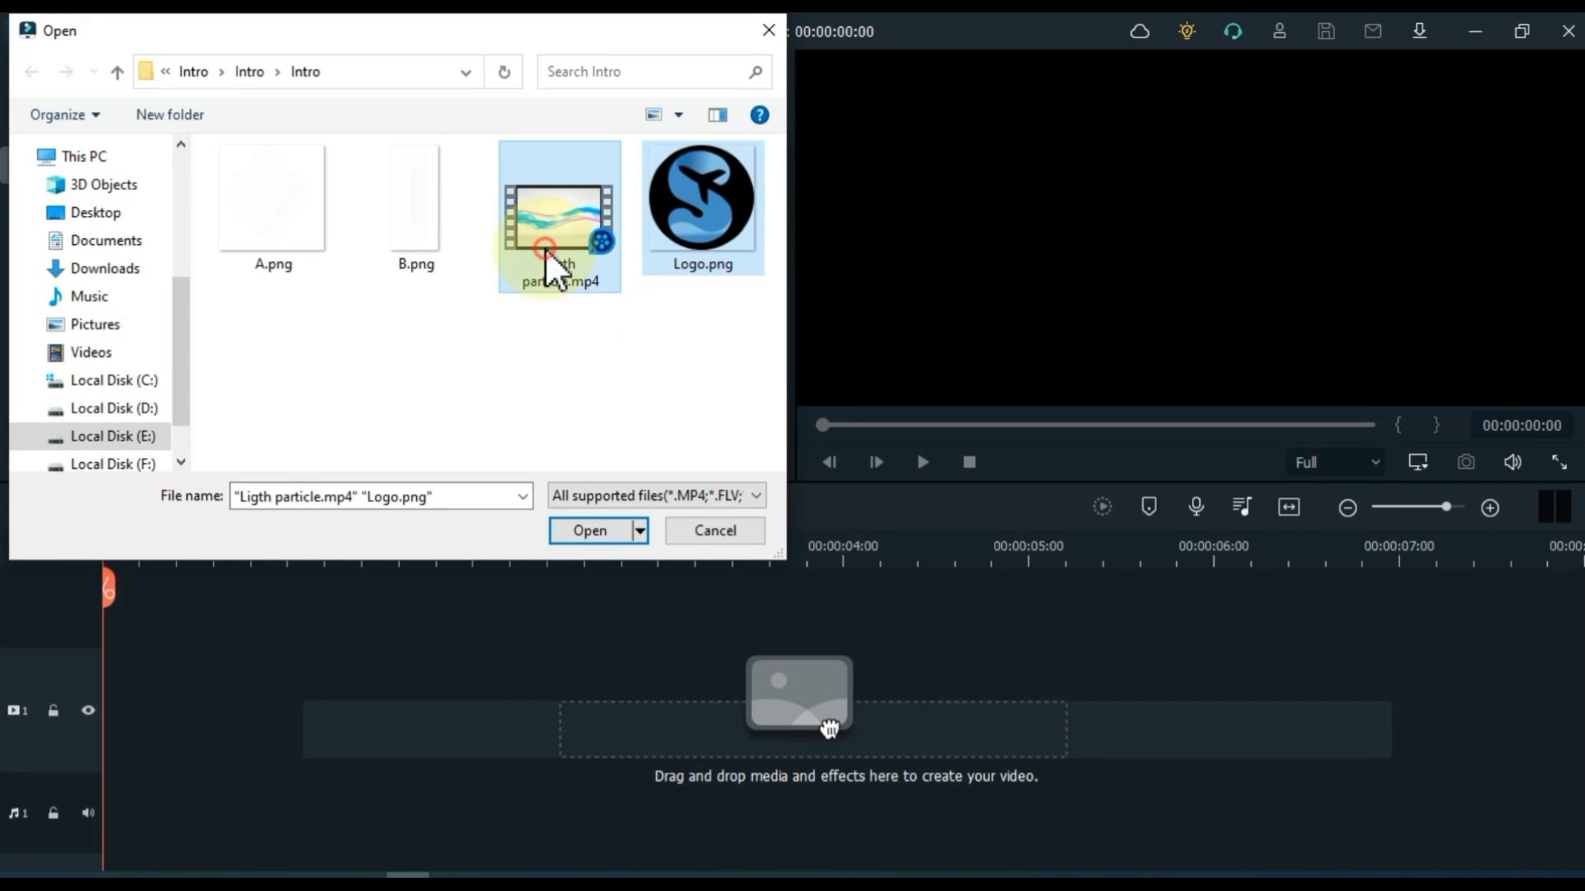
left_click(294, 254, "ctrl")
left_click(393, 260, "ctrl")
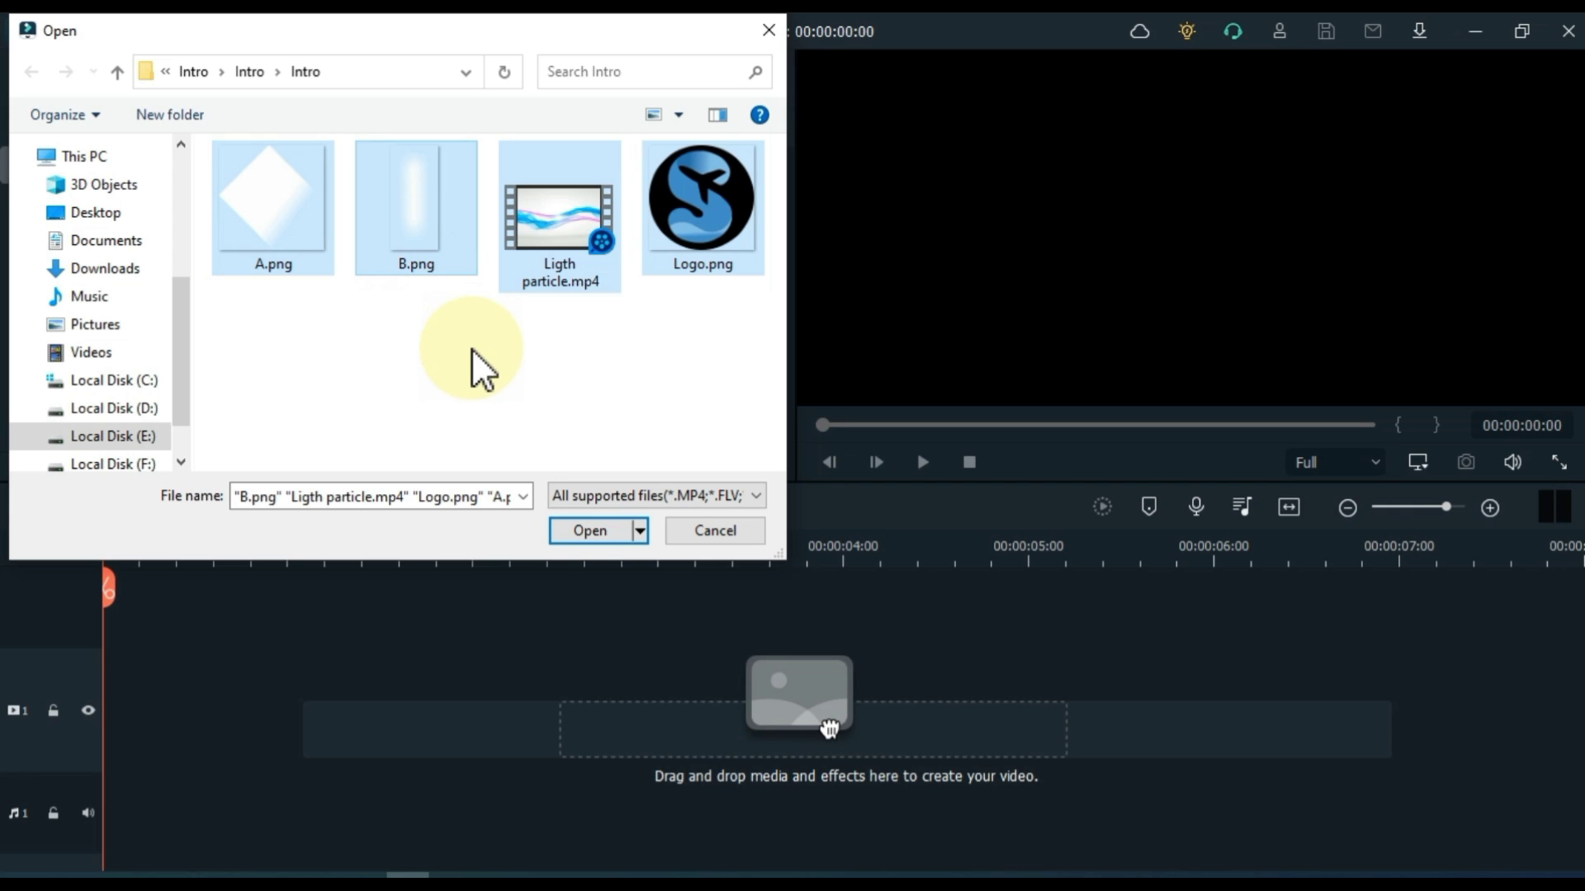
left_click(580, 531)
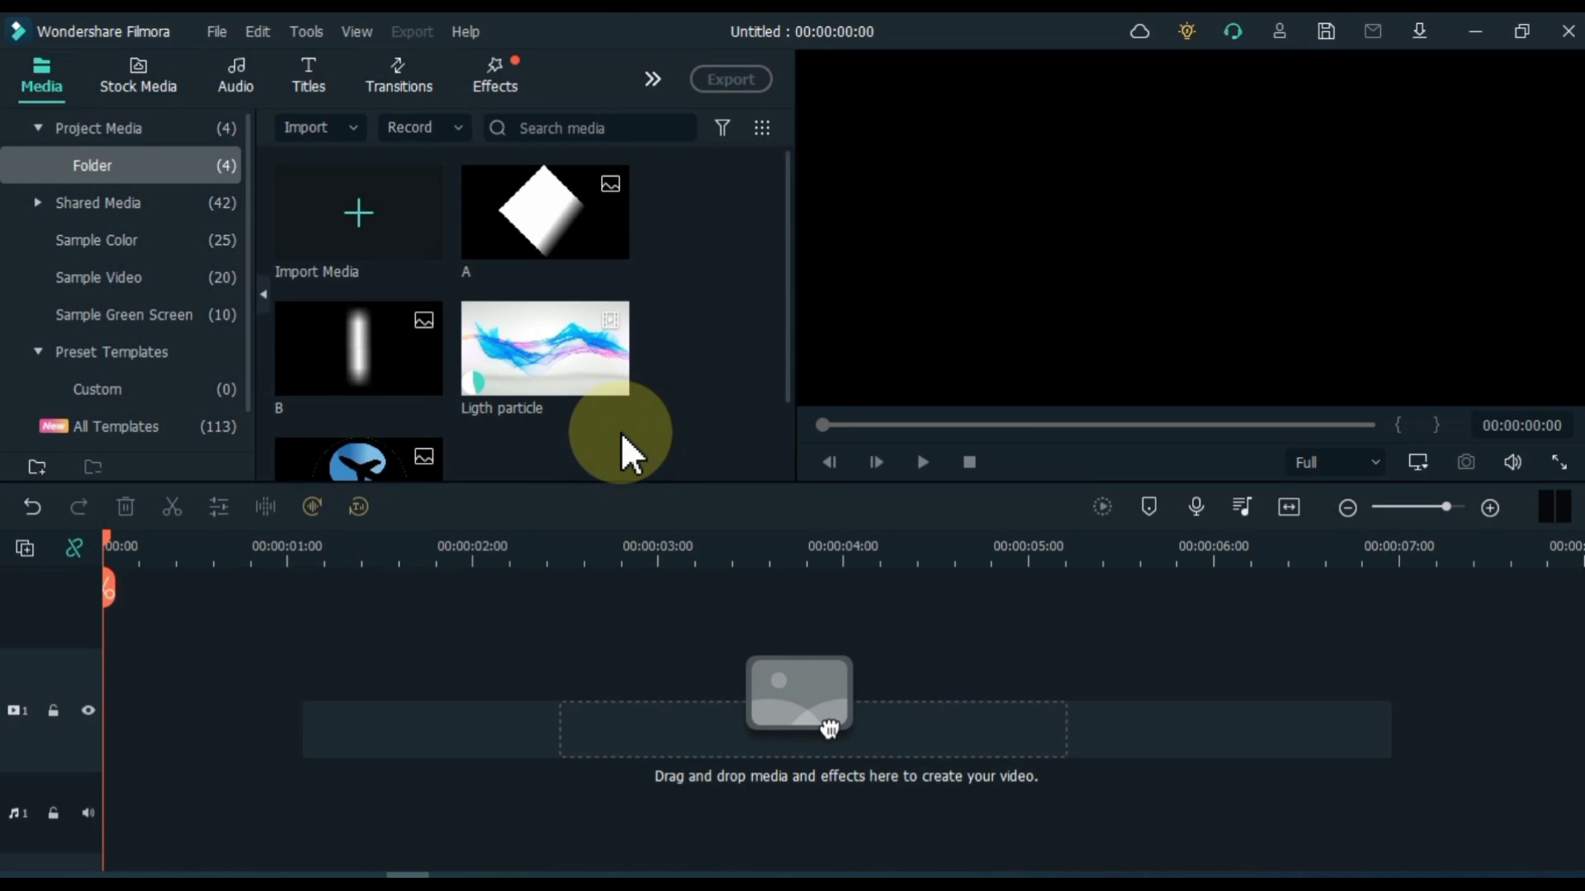
scroll(620, 432, "down", 2)
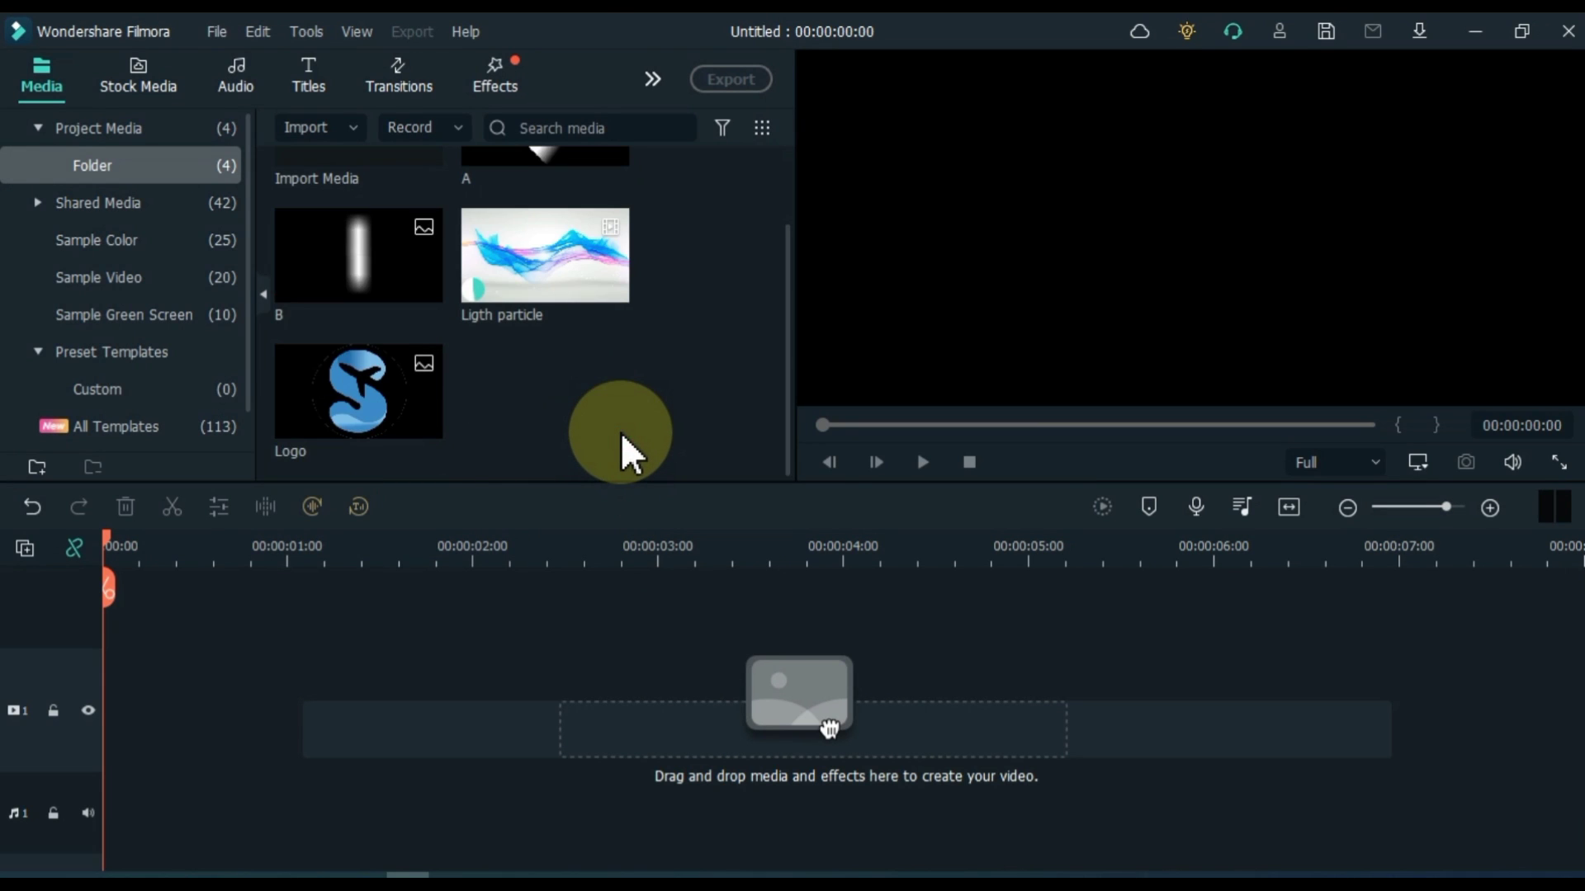
- Place a White sample colour clip on track 1 and the Logo image on the track above
left_click(113, 244)
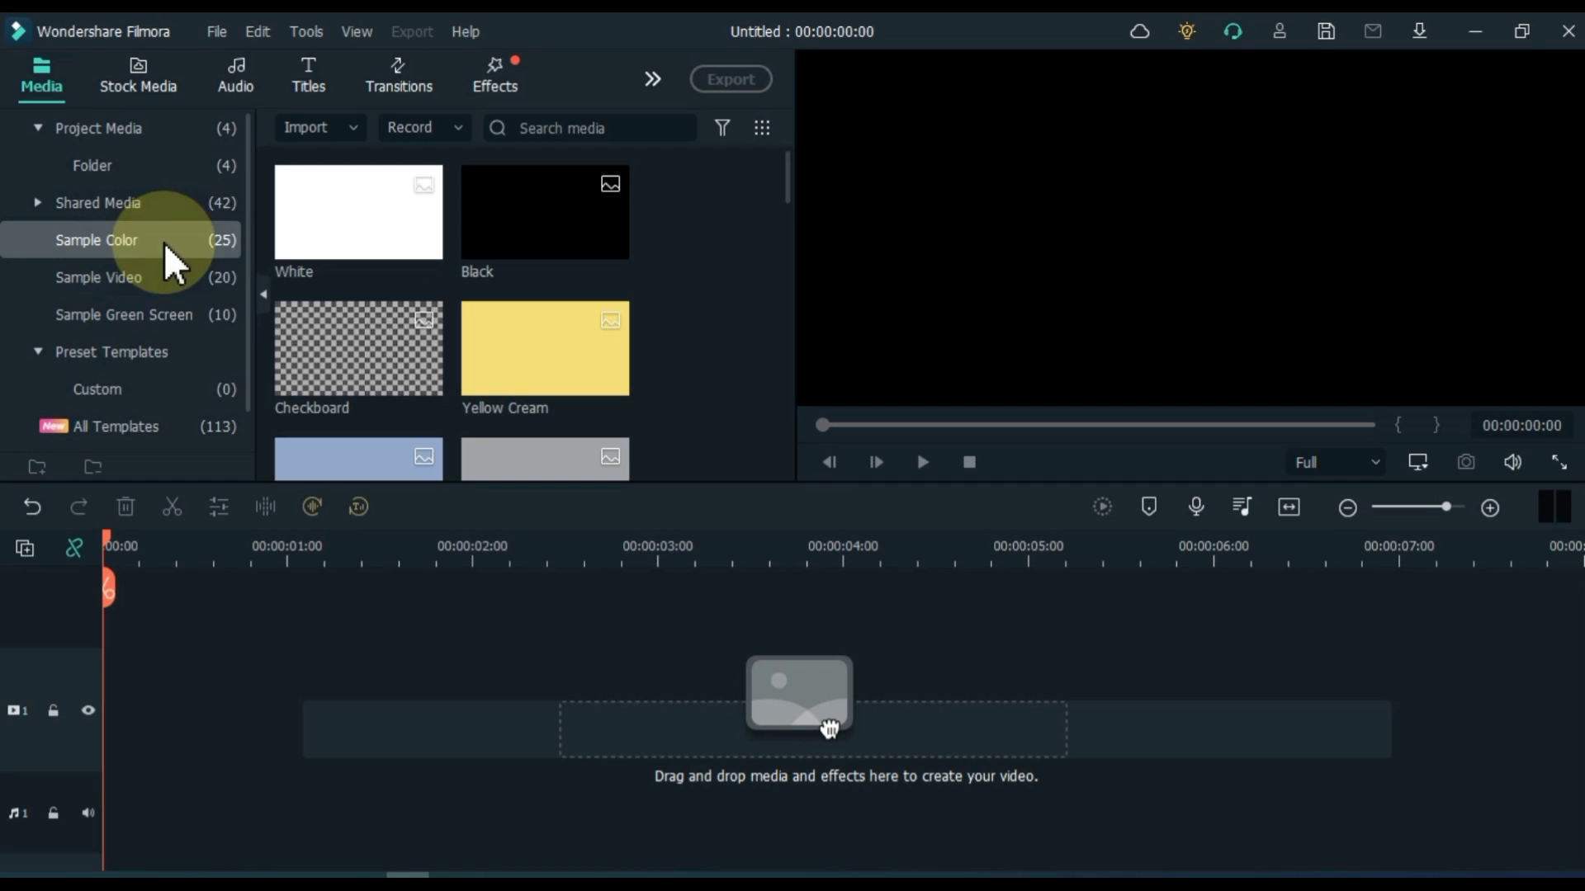
left_click_drag(349, 236, 113, 703)
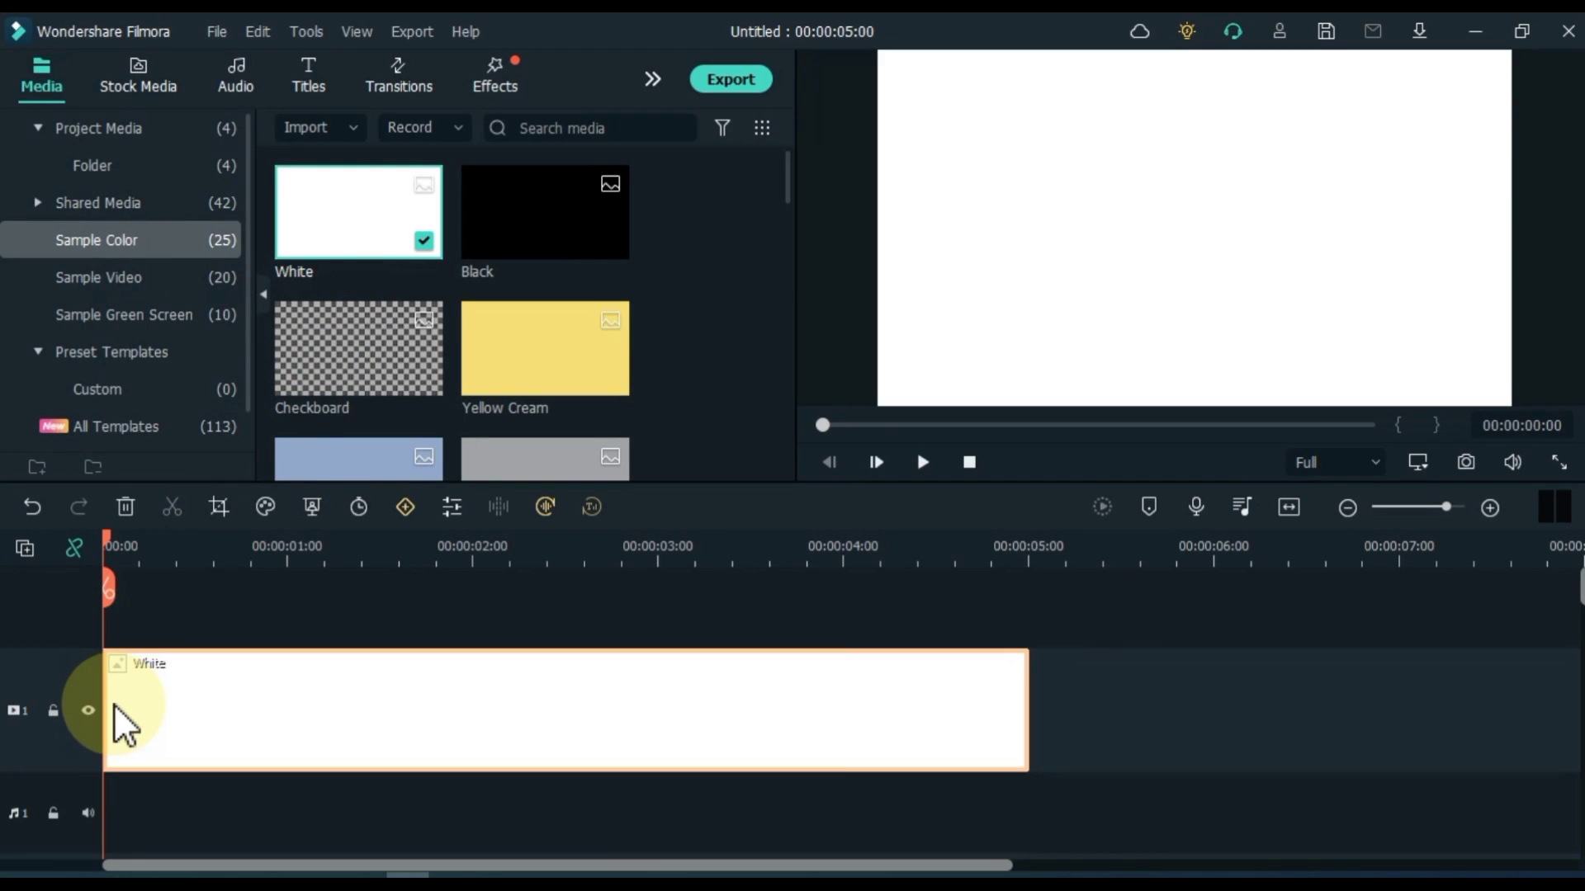
left_click(105, 130)
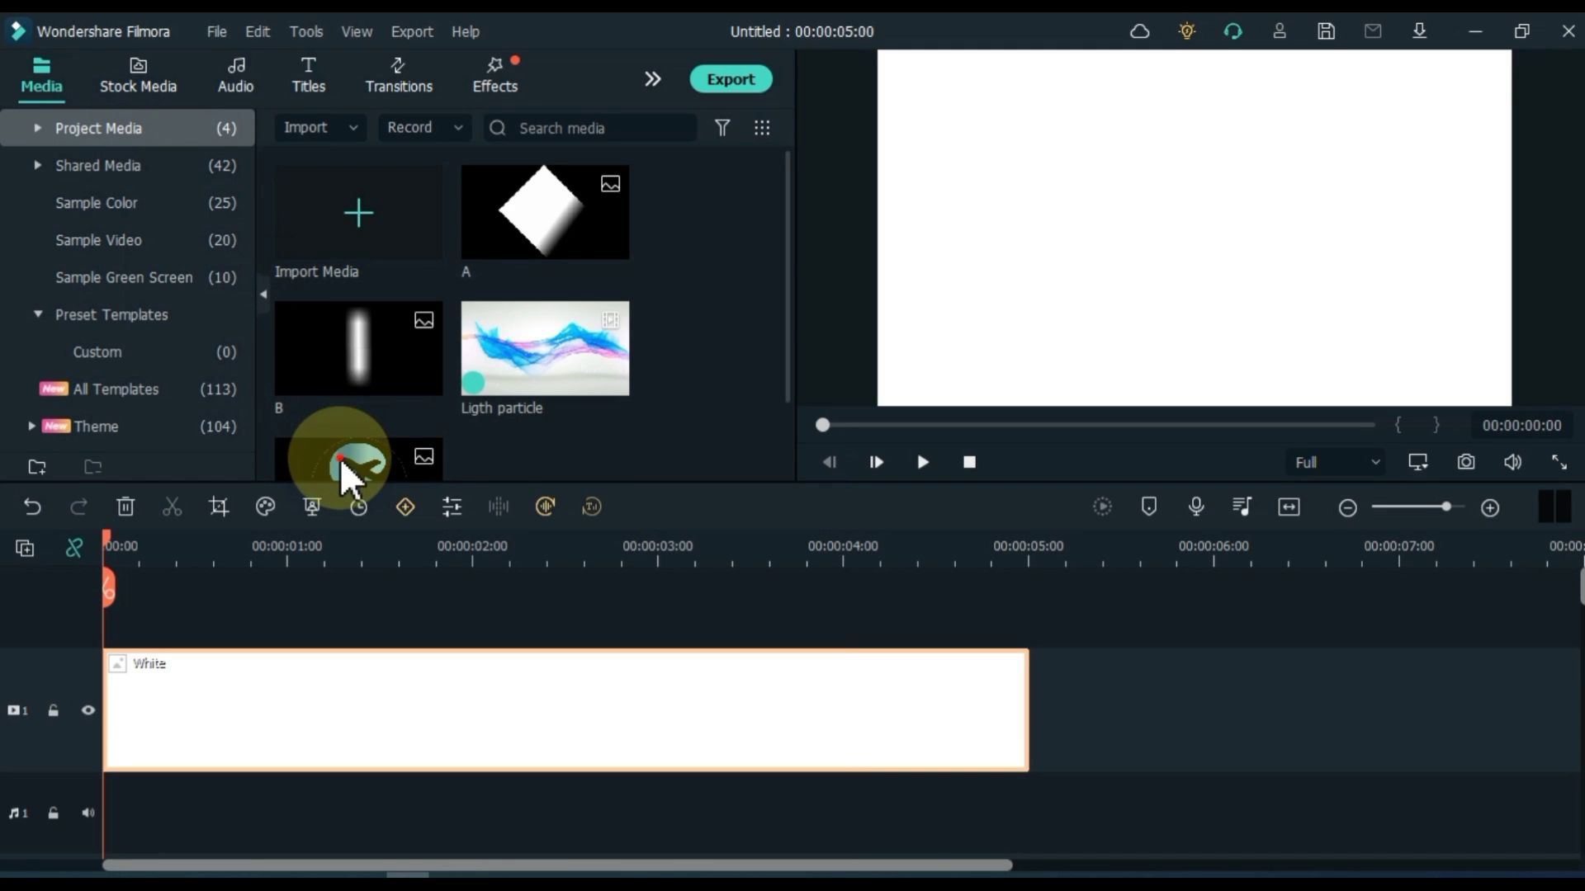
left_click_drag(339, 456, 95, 609)
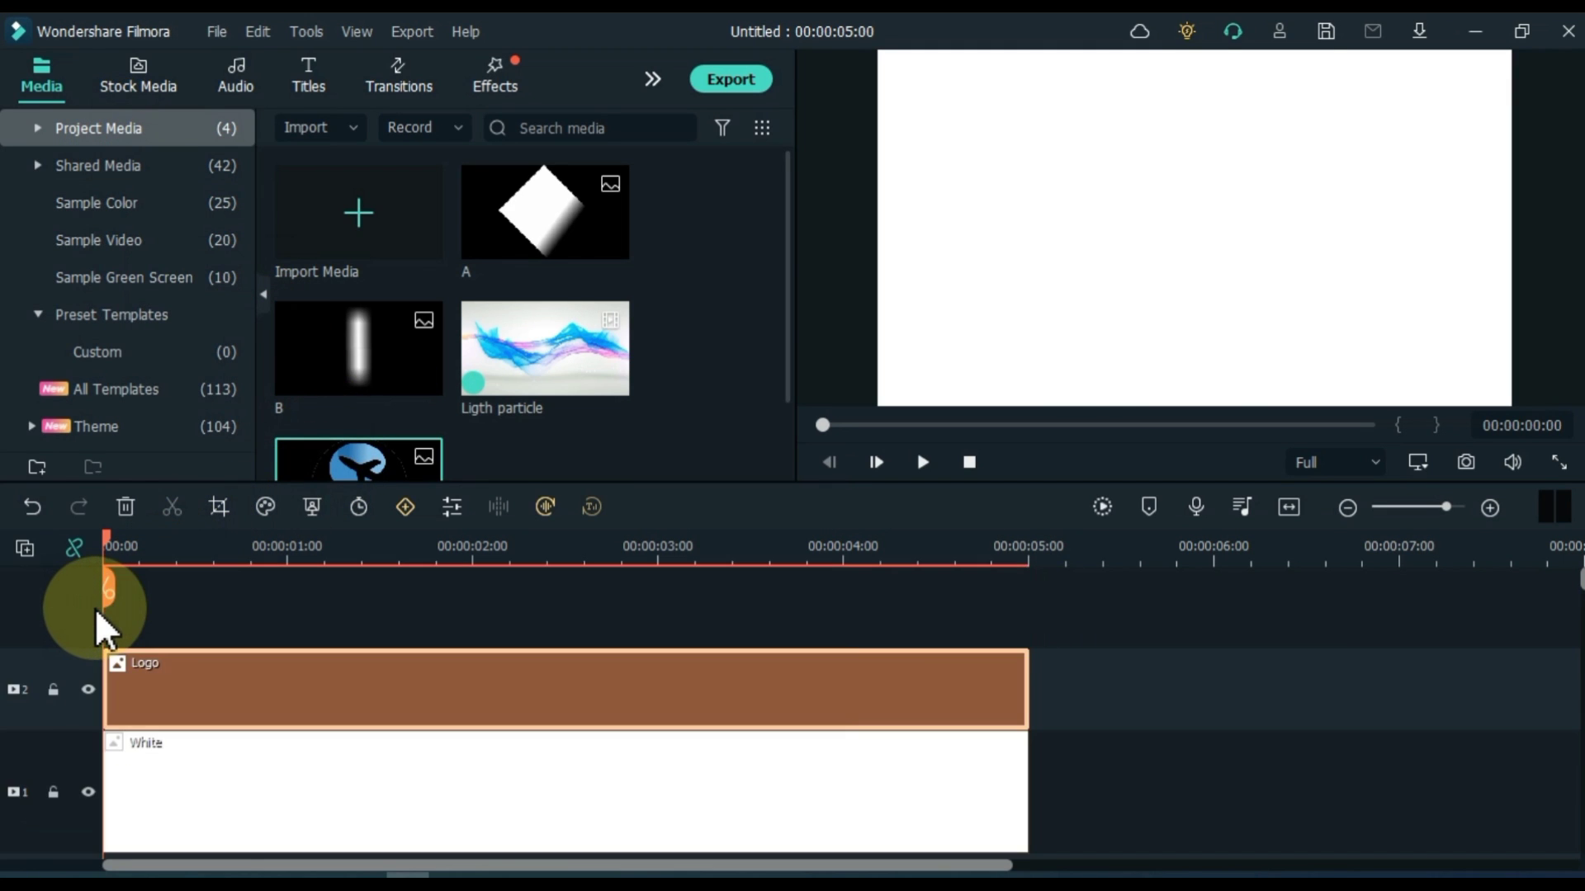
- Set the Logo clip's Transform scale to 30%
double_click(181, 685)
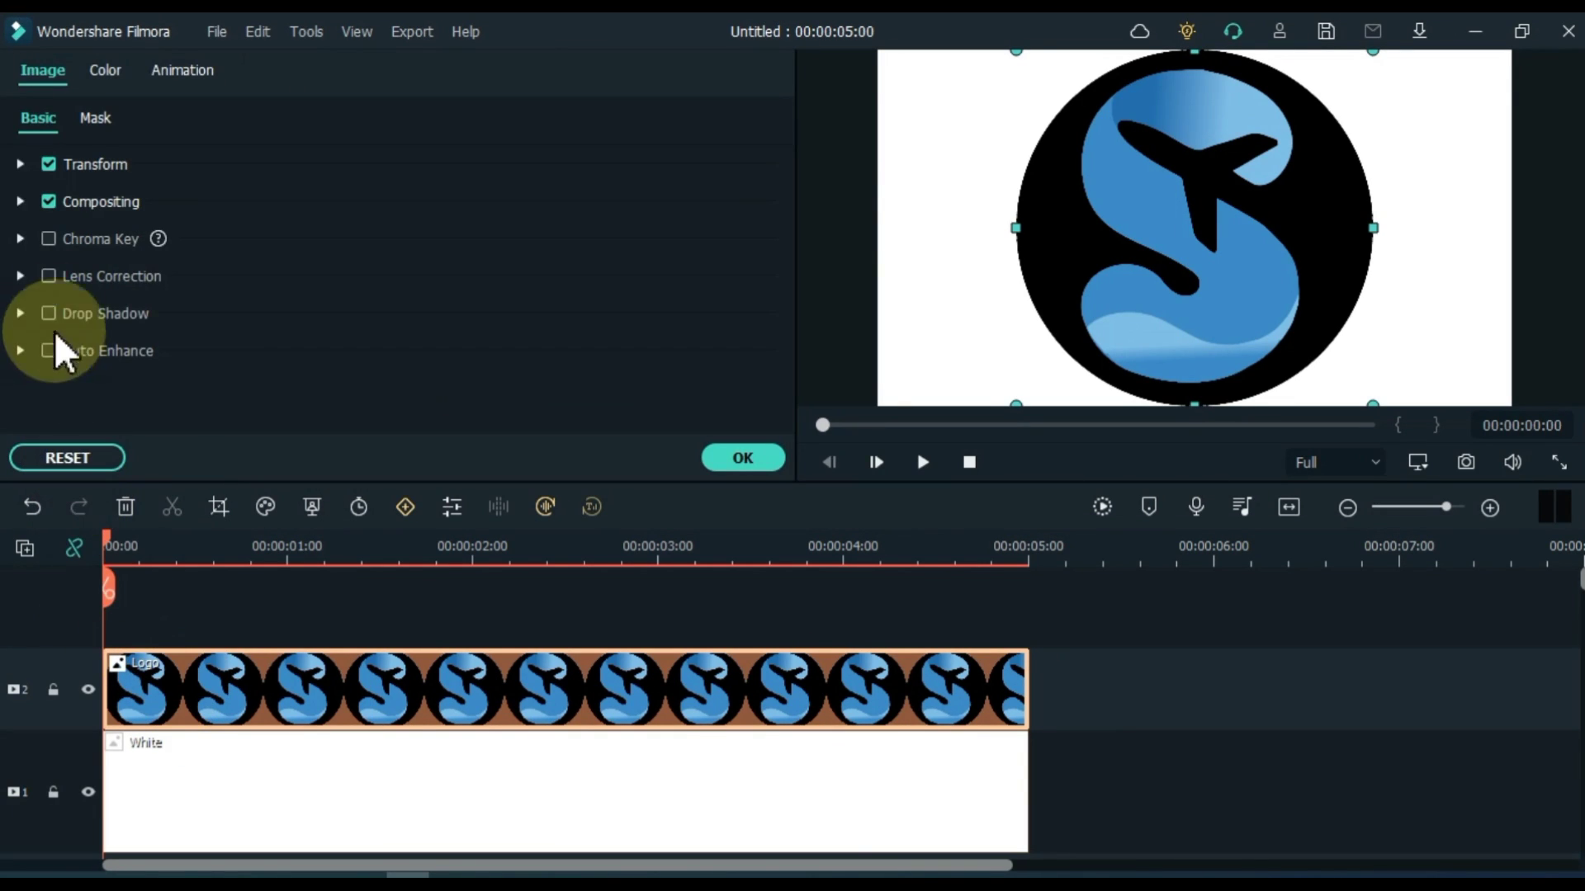
left_click(20, 165)
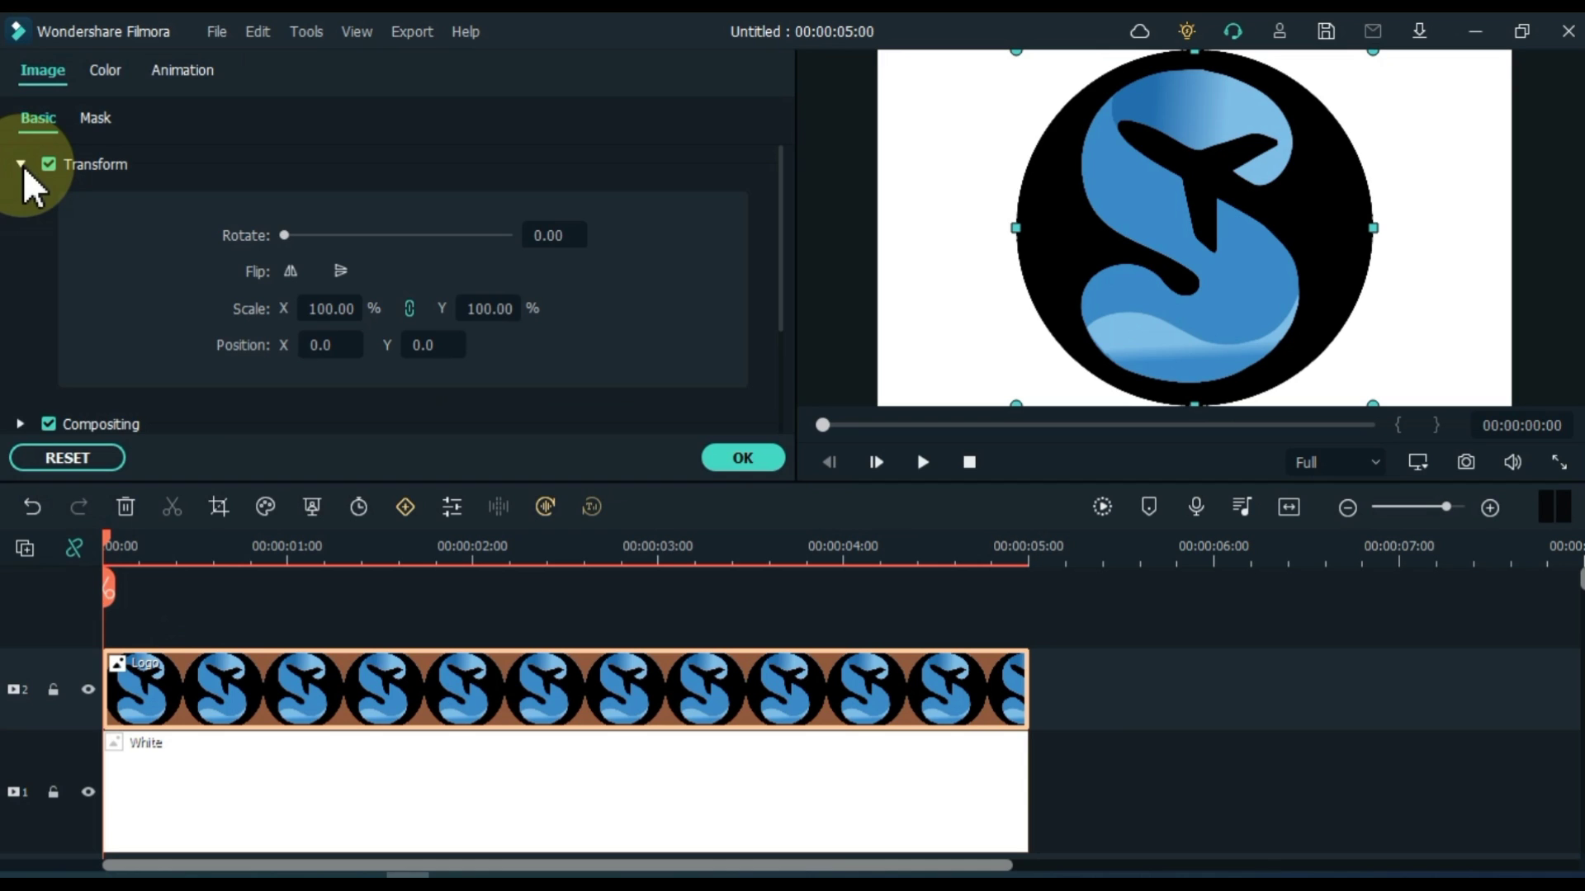
left_click(496, 310)
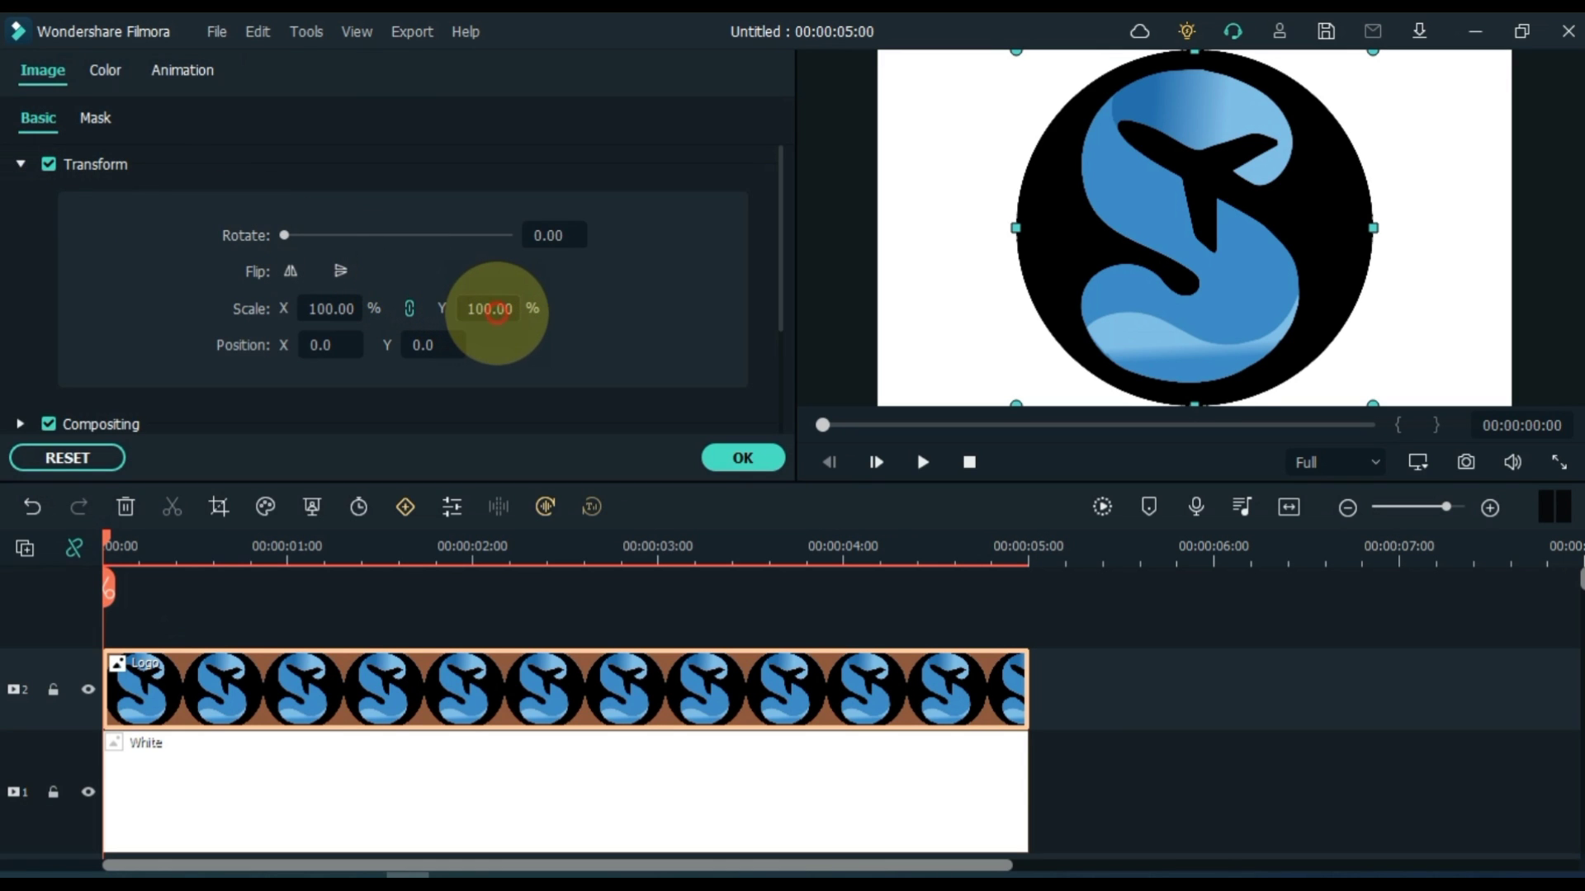
mouse_move(496, 310)
left_mouse_down()
mouse_move(449, 314)
mouse_move(494, 313)
left_mouse_up()
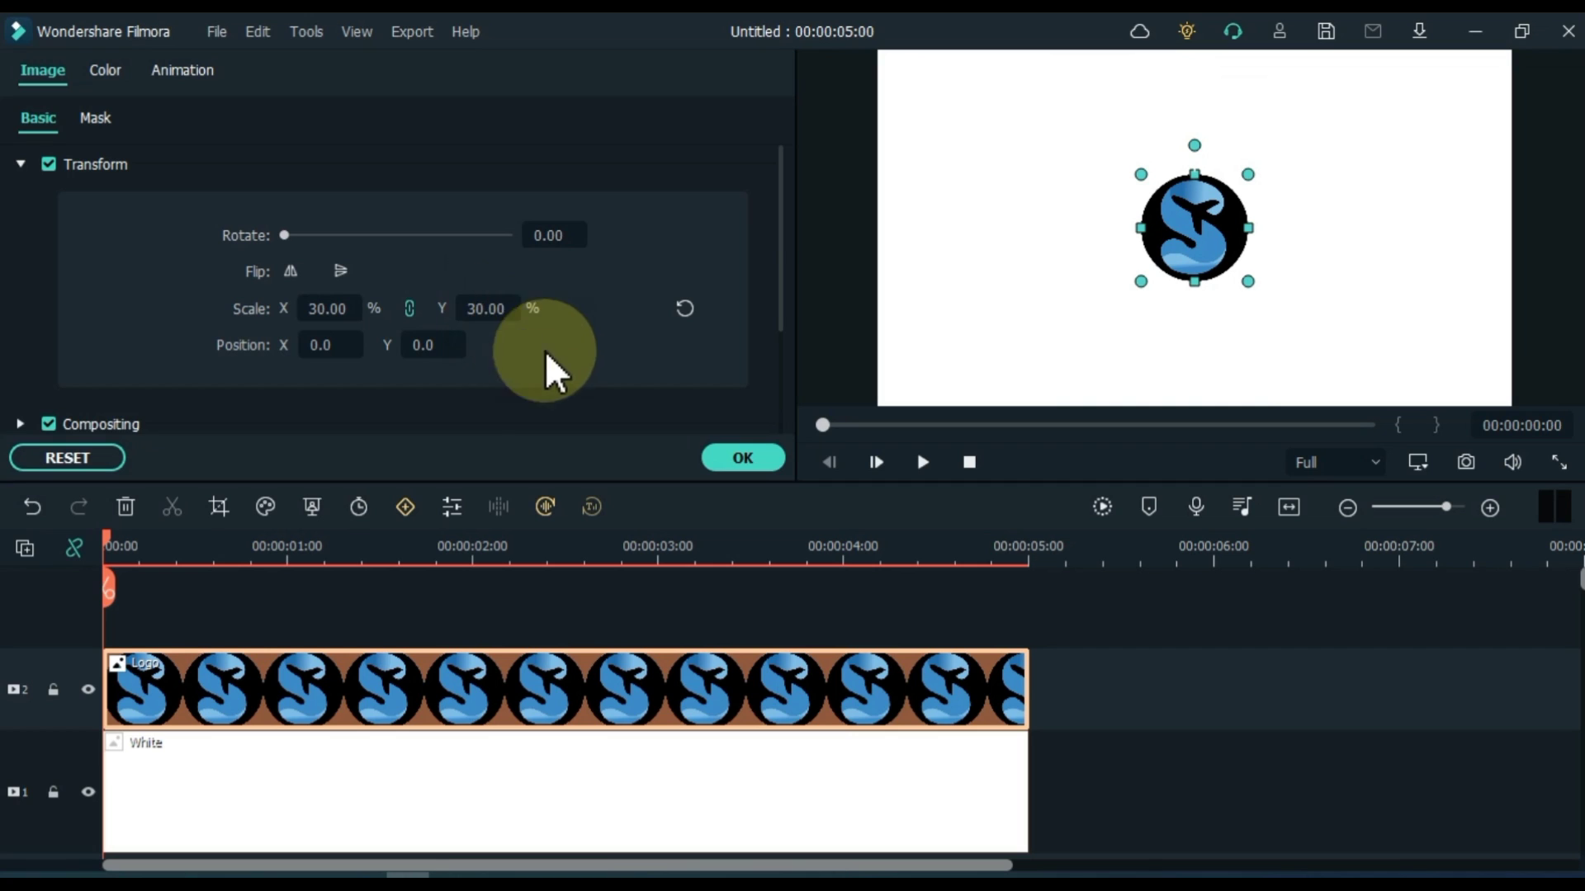
left_click(740, 458)
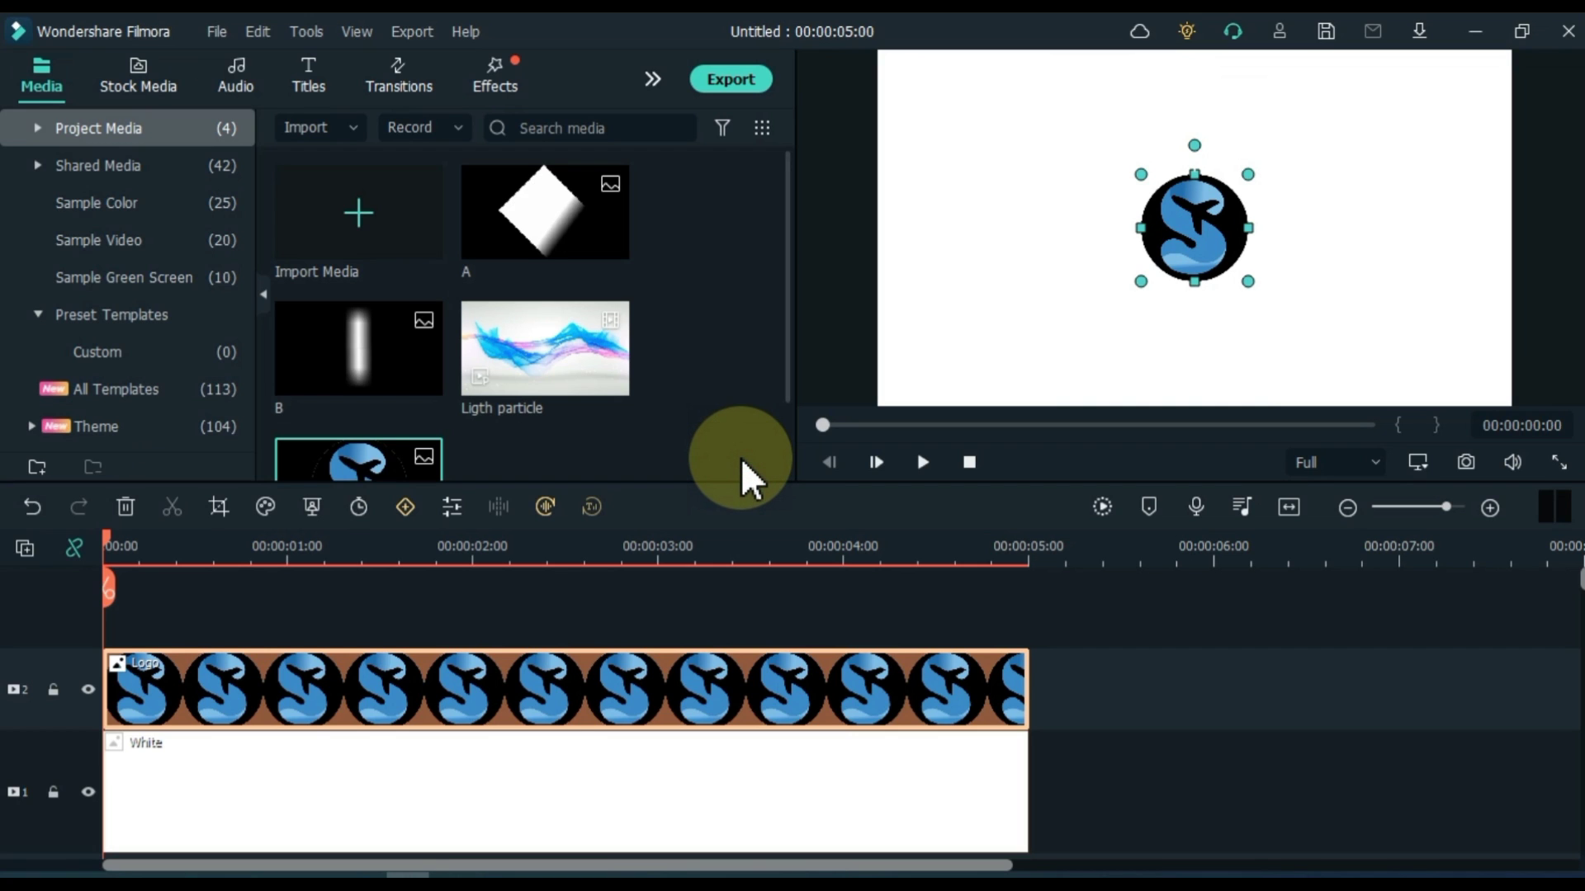
left_click(714, 413)
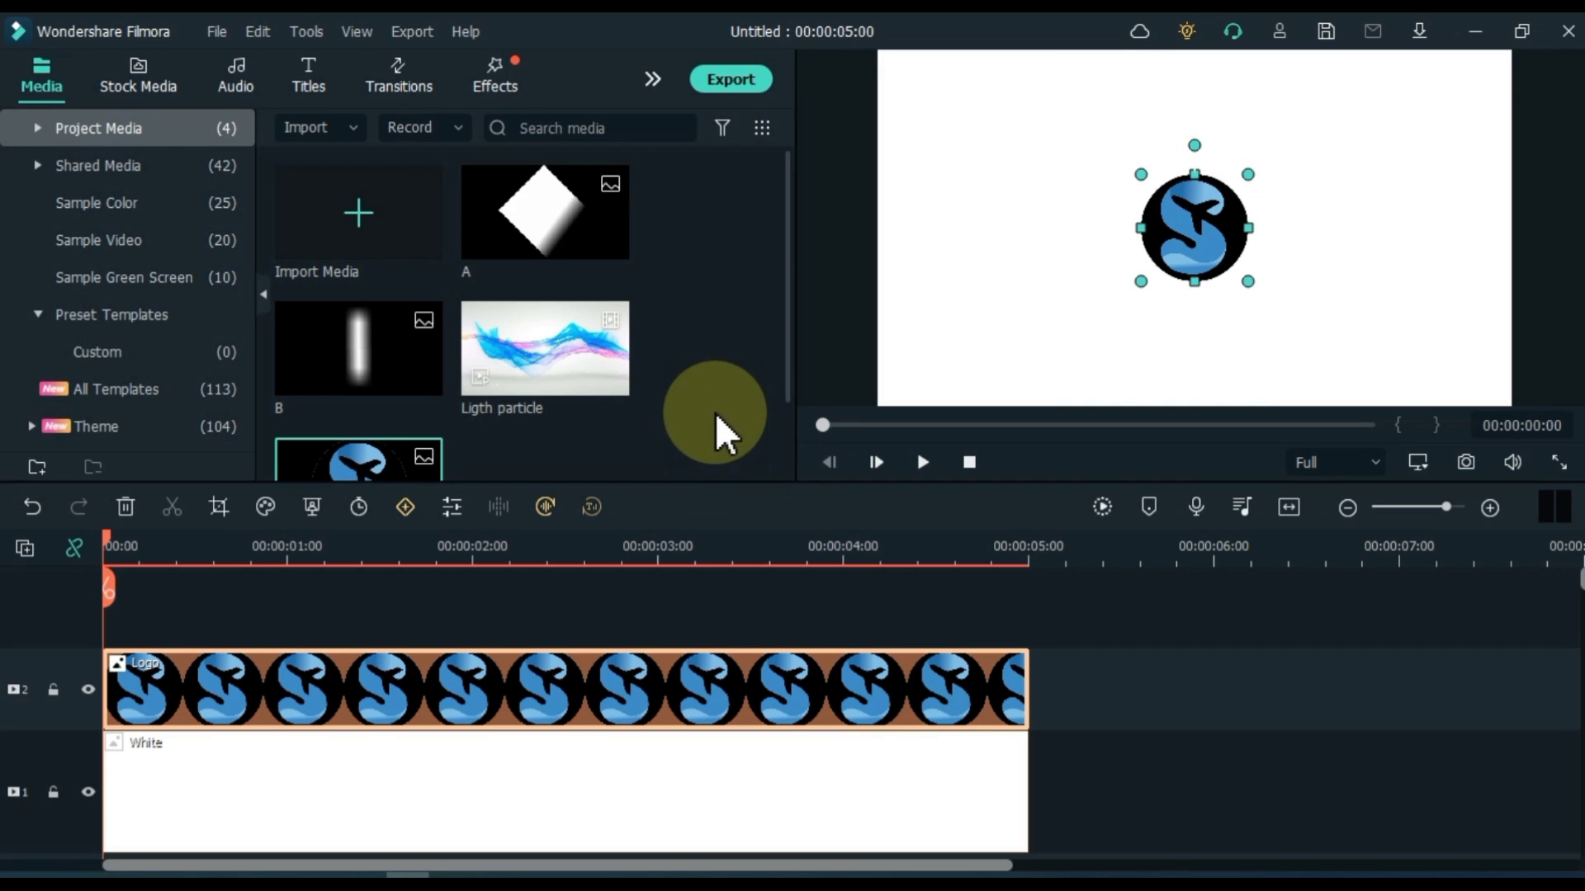
- Put image A on a new top track and switch it to custom keyframe animation
left_click_drag(525, 231, 114, 590)
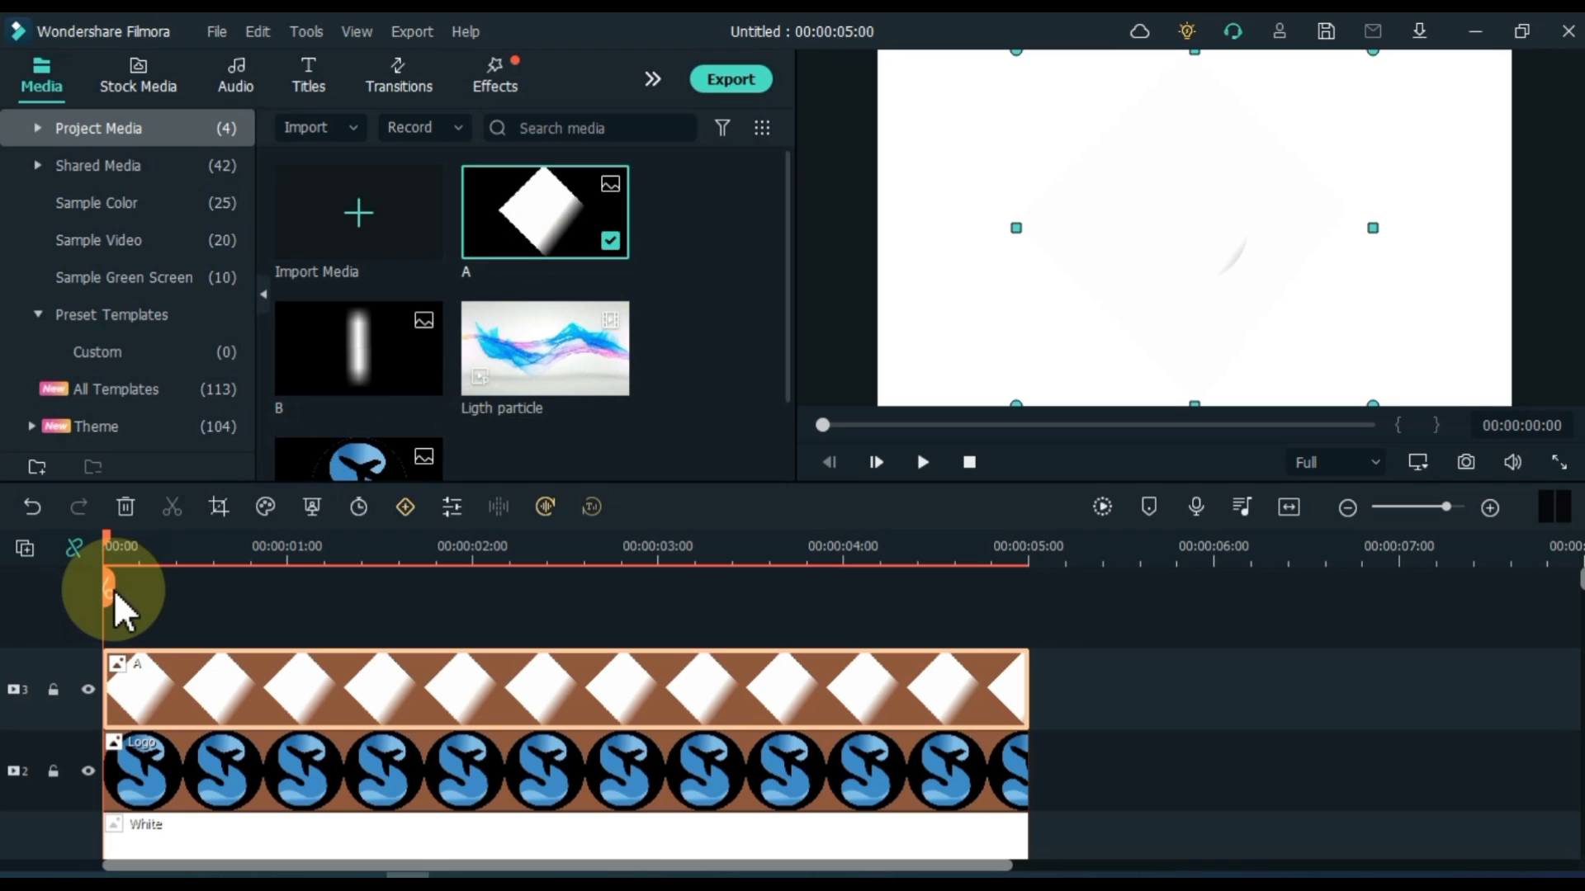
double_click(182, 688)
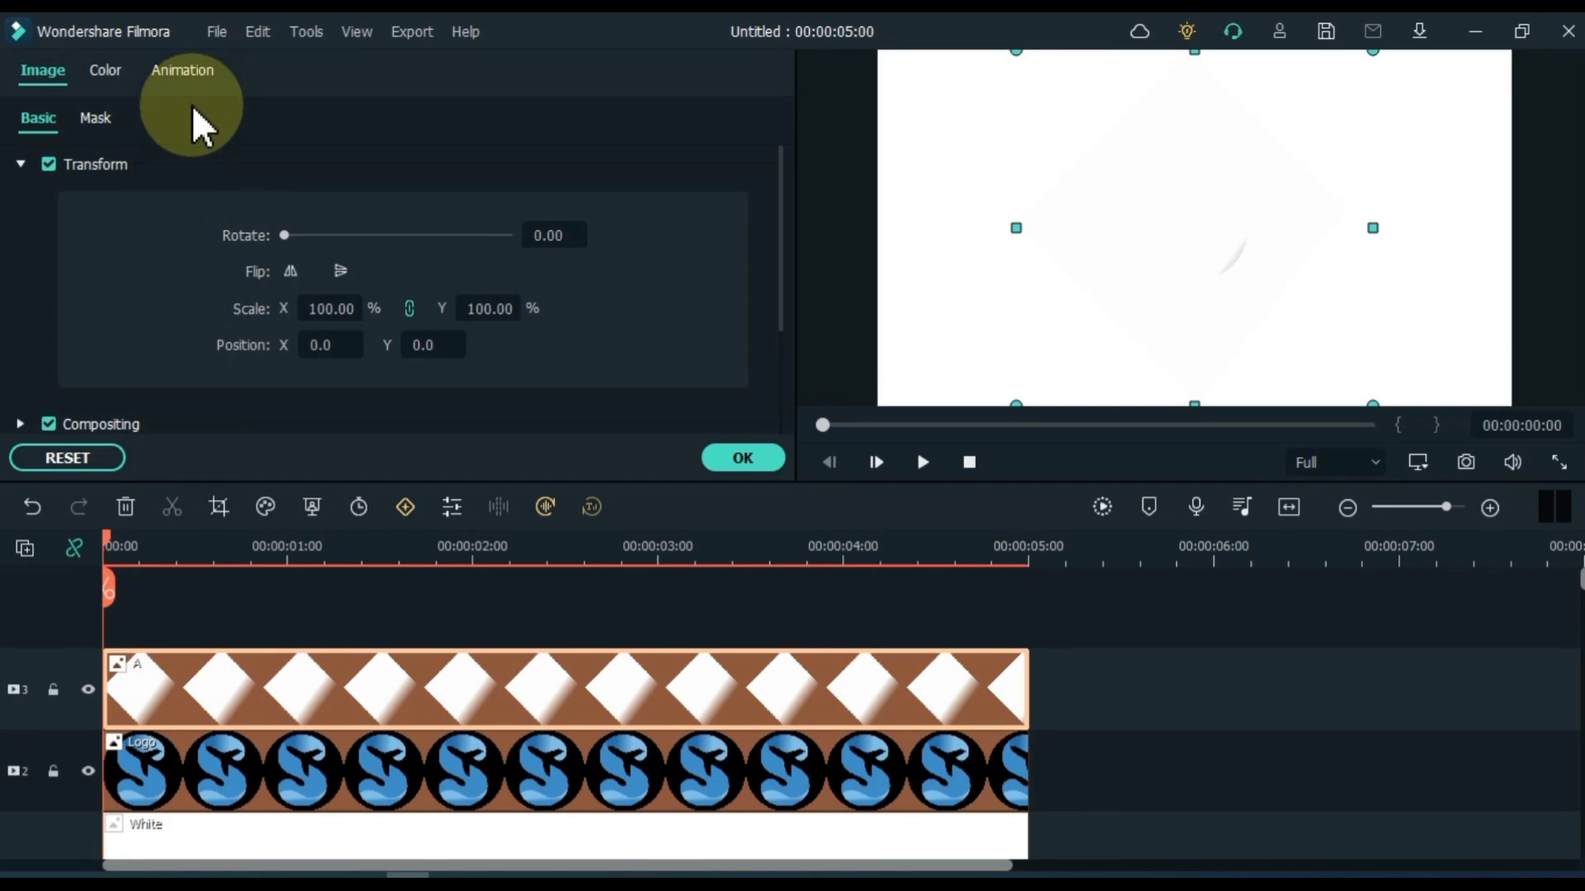
left_click(196, 71)
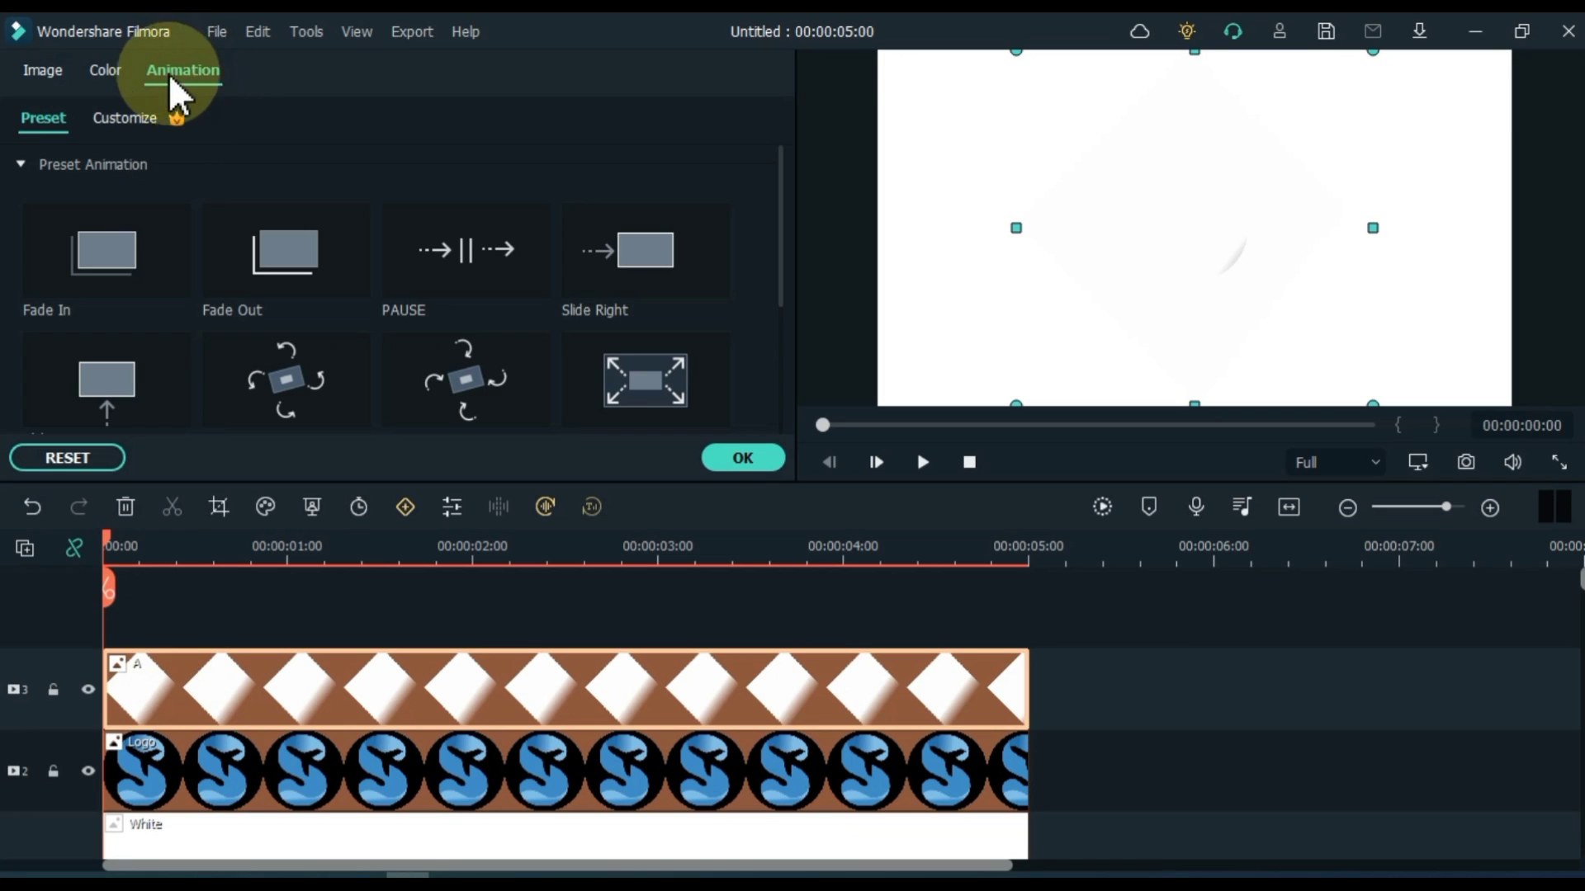
left_click(124, 120)
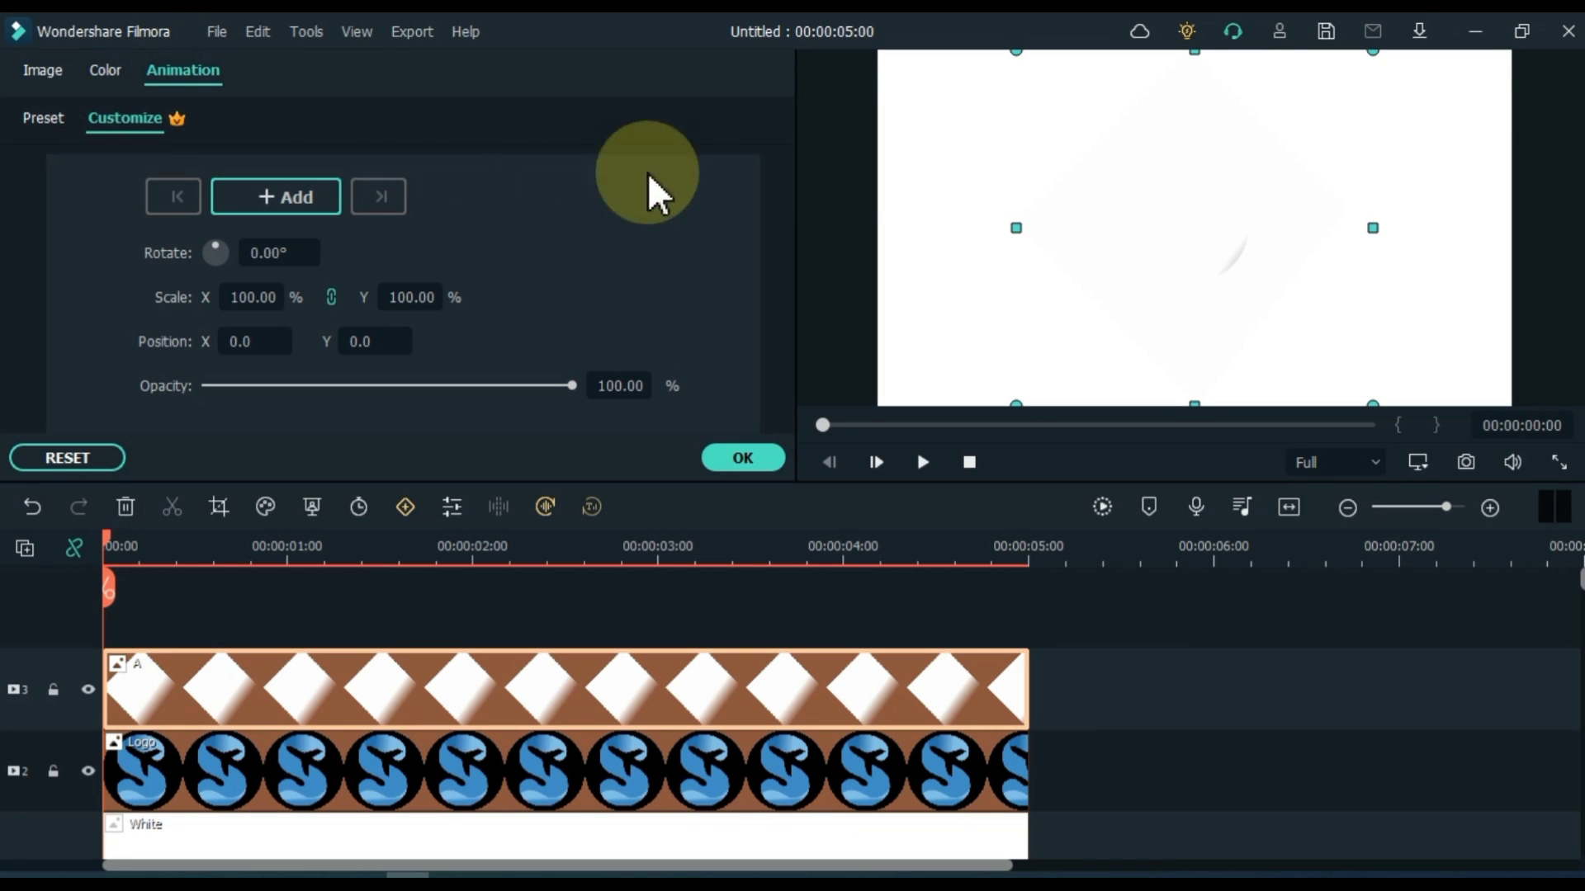
- Keyframe image A's start position and a second position at about one second, then preview
left_click_drag(1152, 246, 1184, 240)
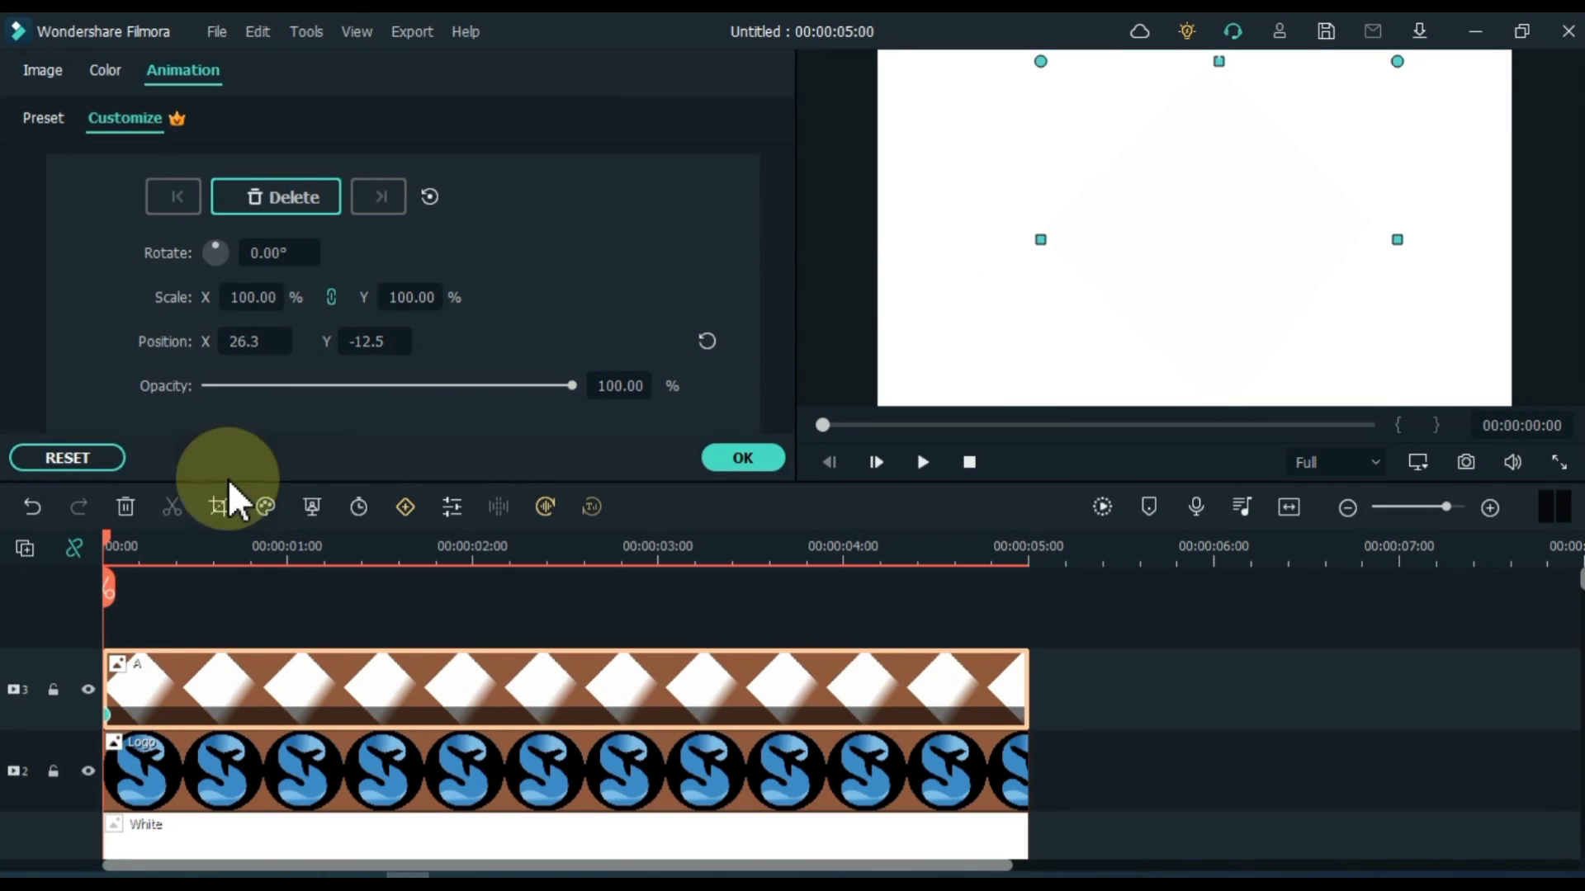
left_click_drag(108, 539, 399, 575)
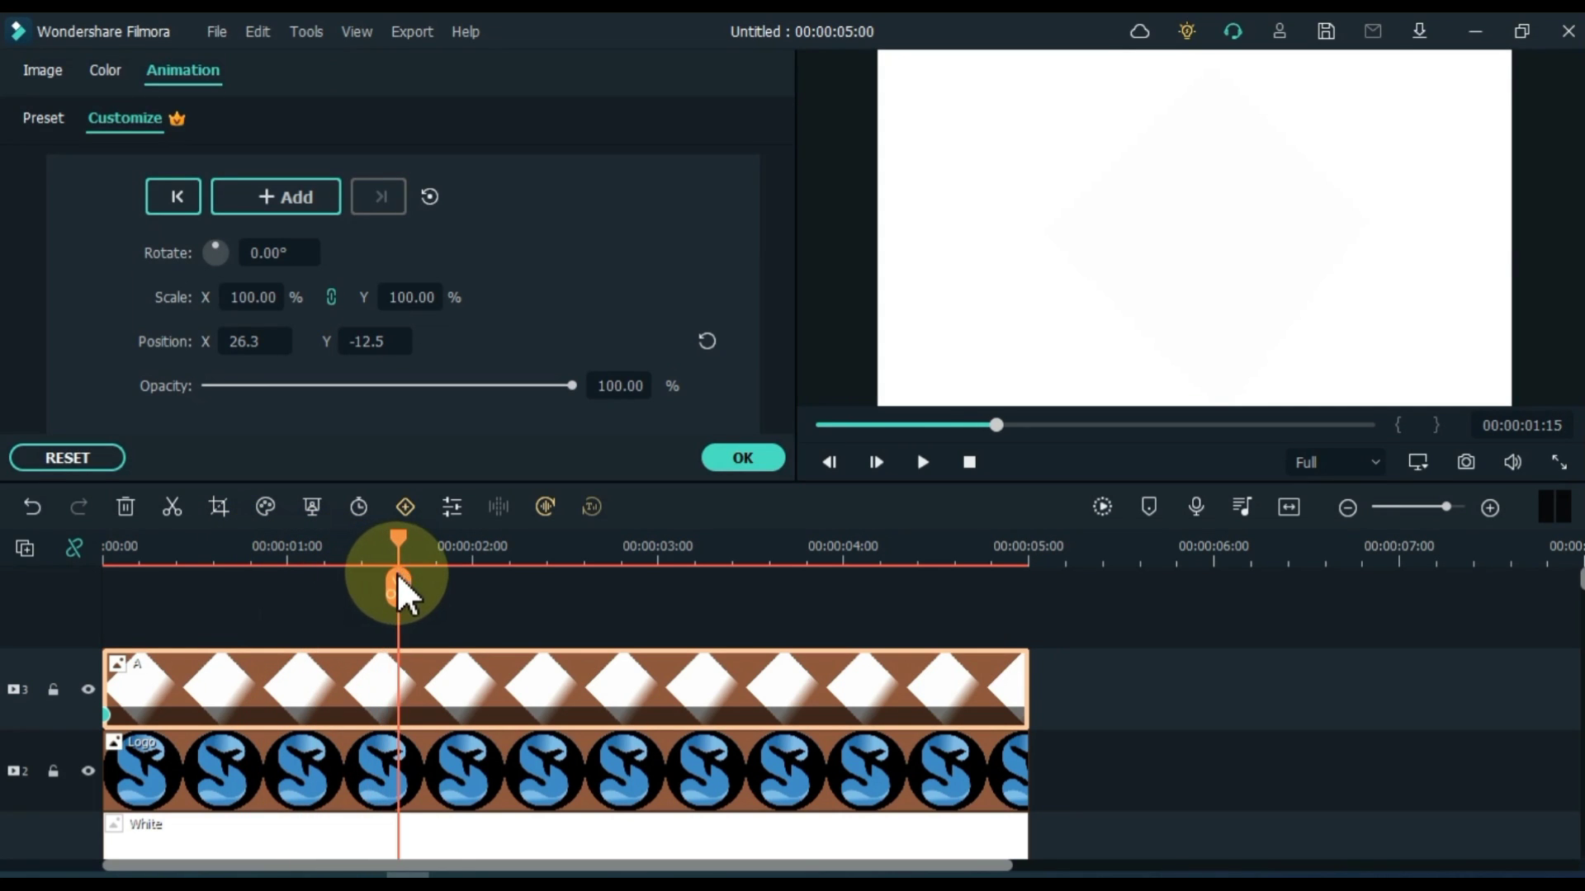
left_click(418, 672)
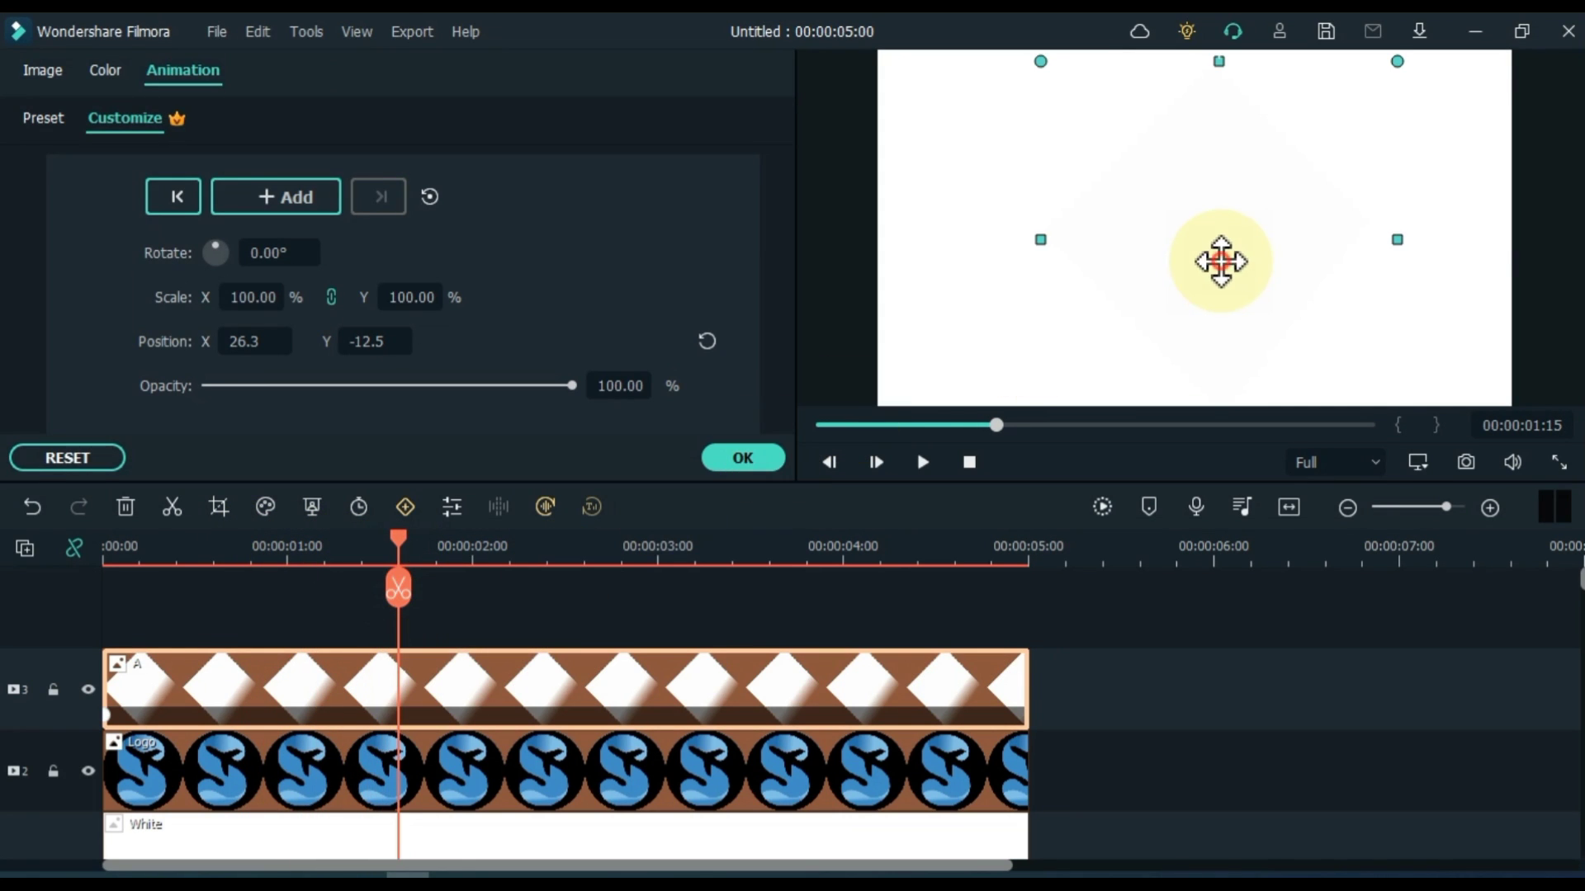
mouse_move(1221, 262)
left_mouse_down()
mouse_move(1087, 112)
mouse_move(1122, 216)
left_mouse_up()
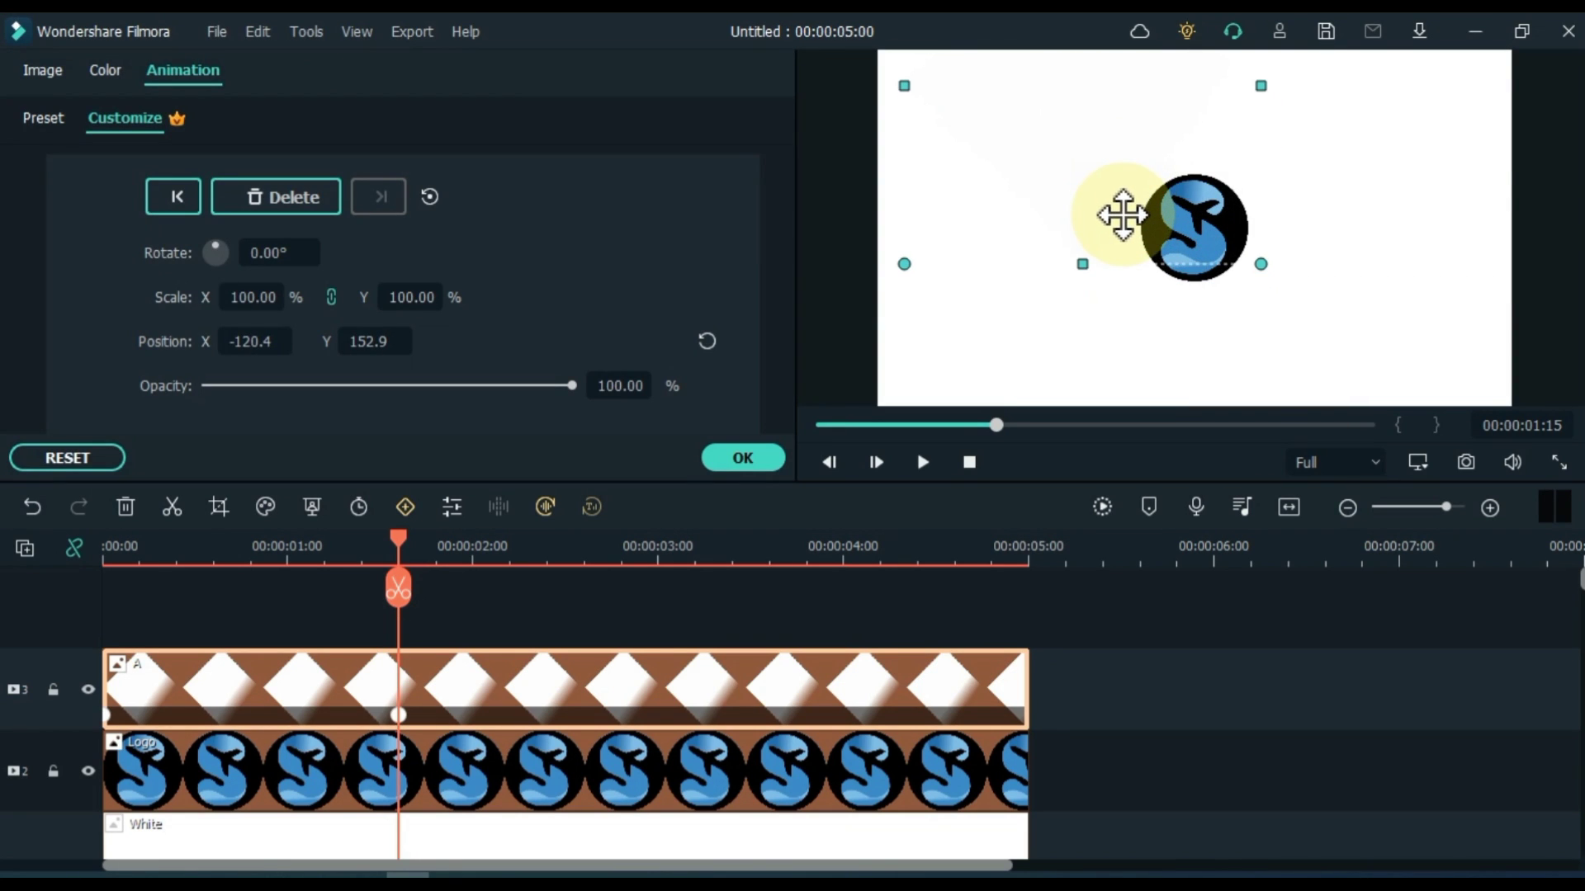
left_click_drag(401, 559, 71, 559)
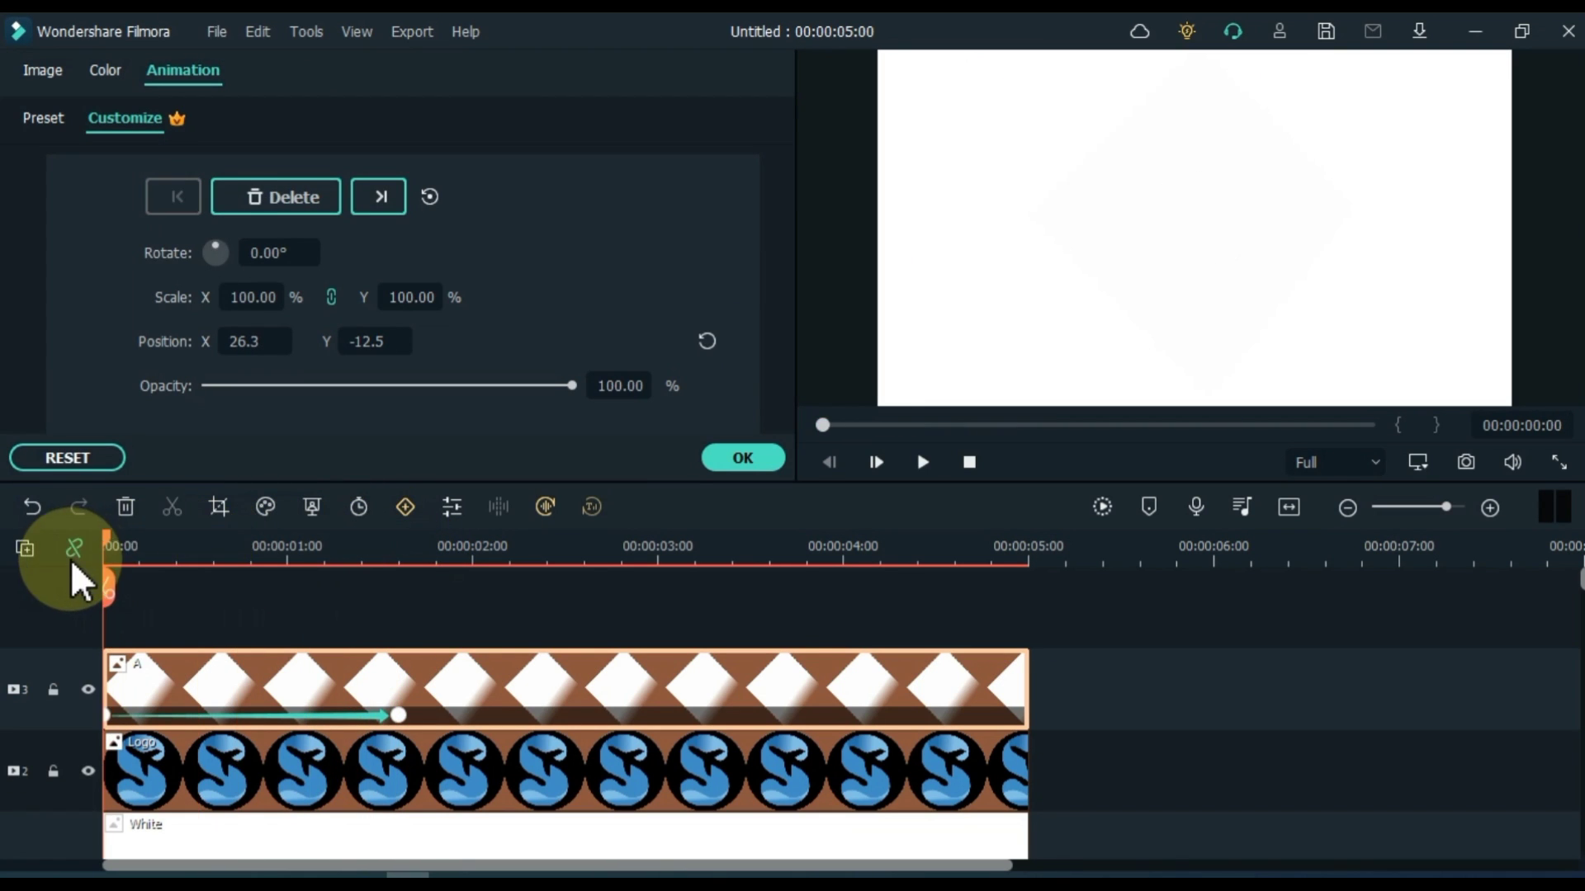
left_click(922, 463)
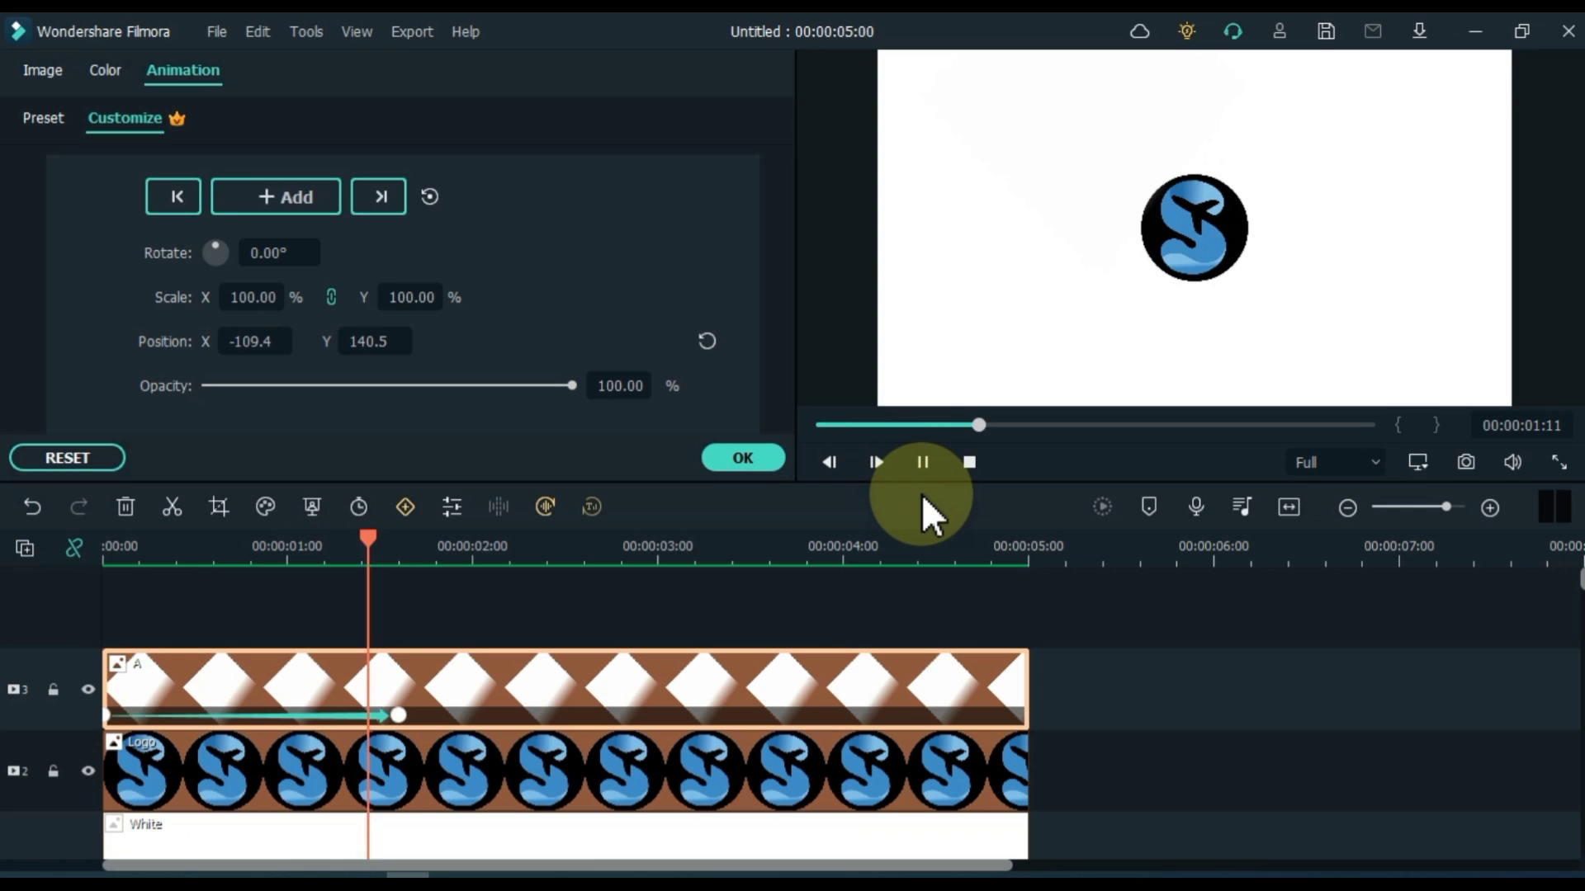
key("space")
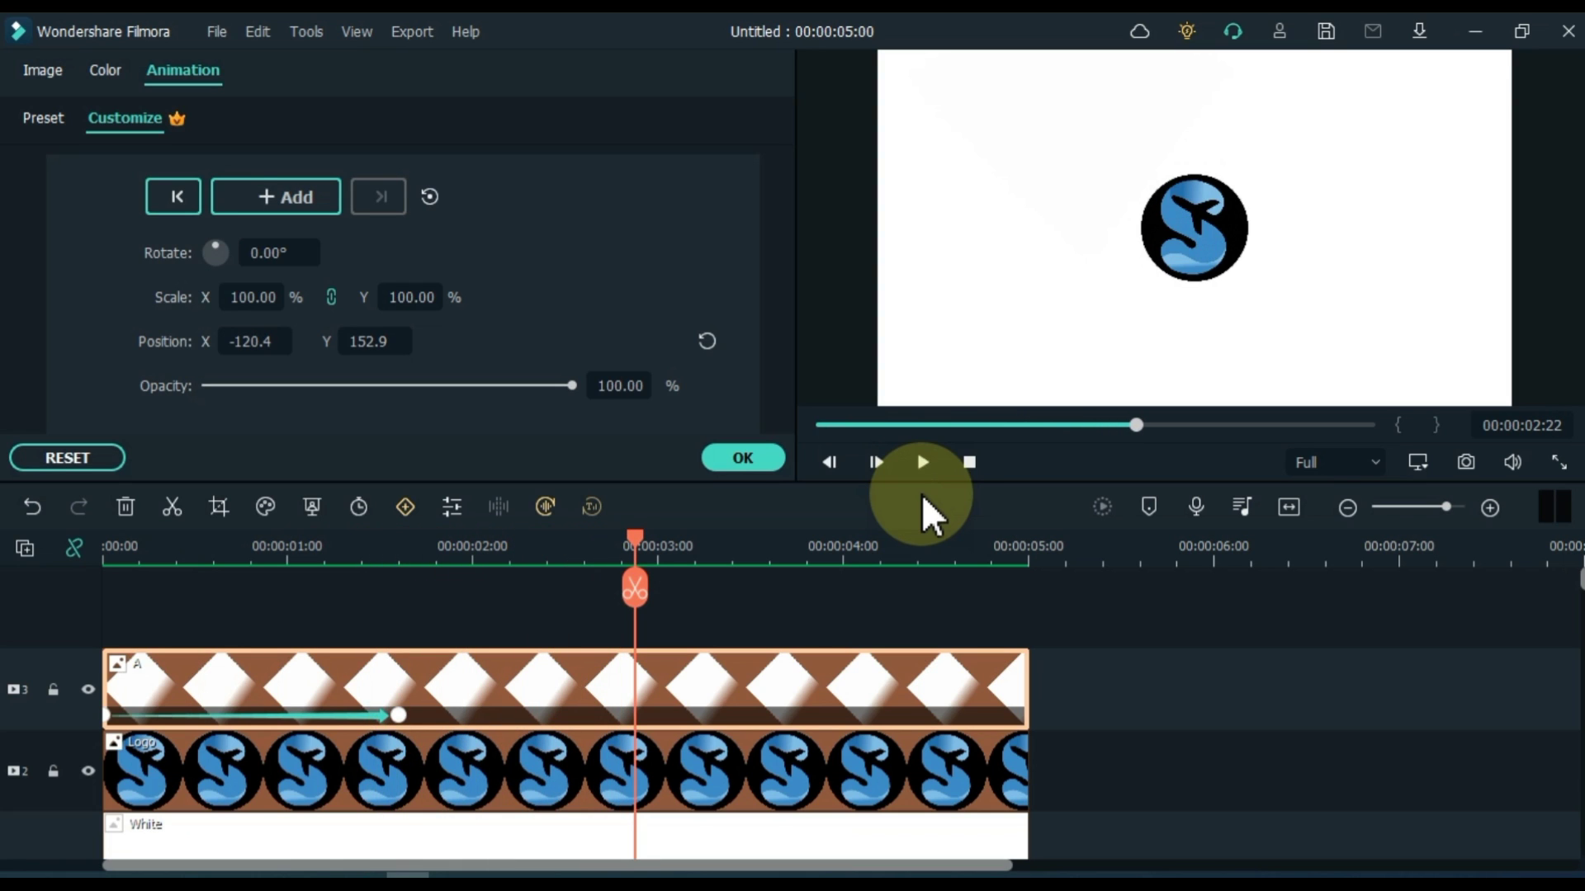
left_click(743, 458)
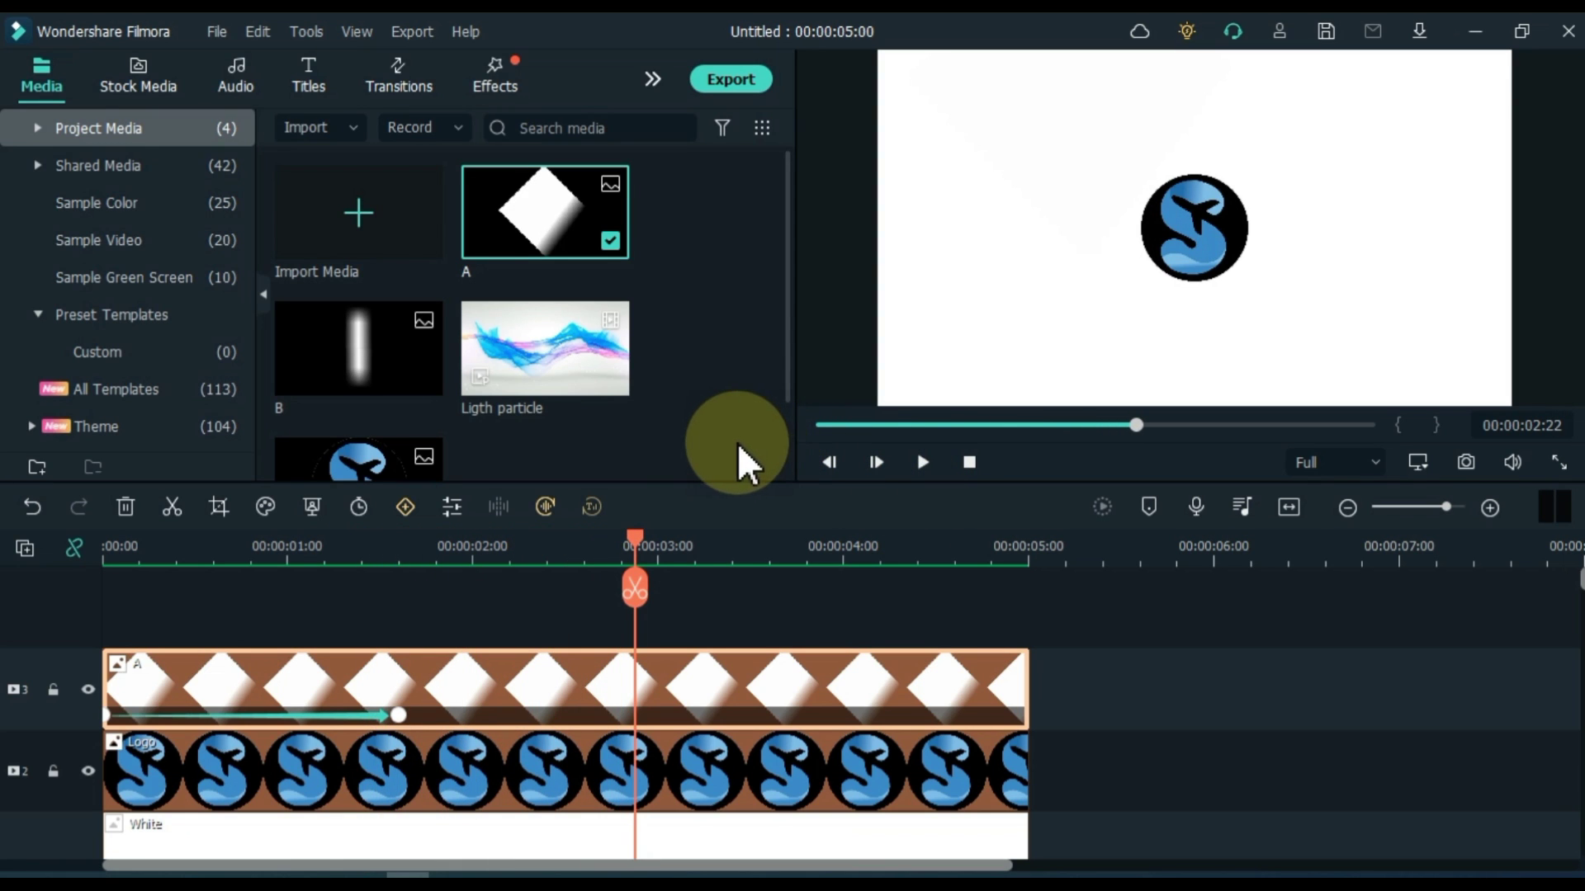
- Place image B on a new track above A and fit the timeline view
left_click(698, 432)
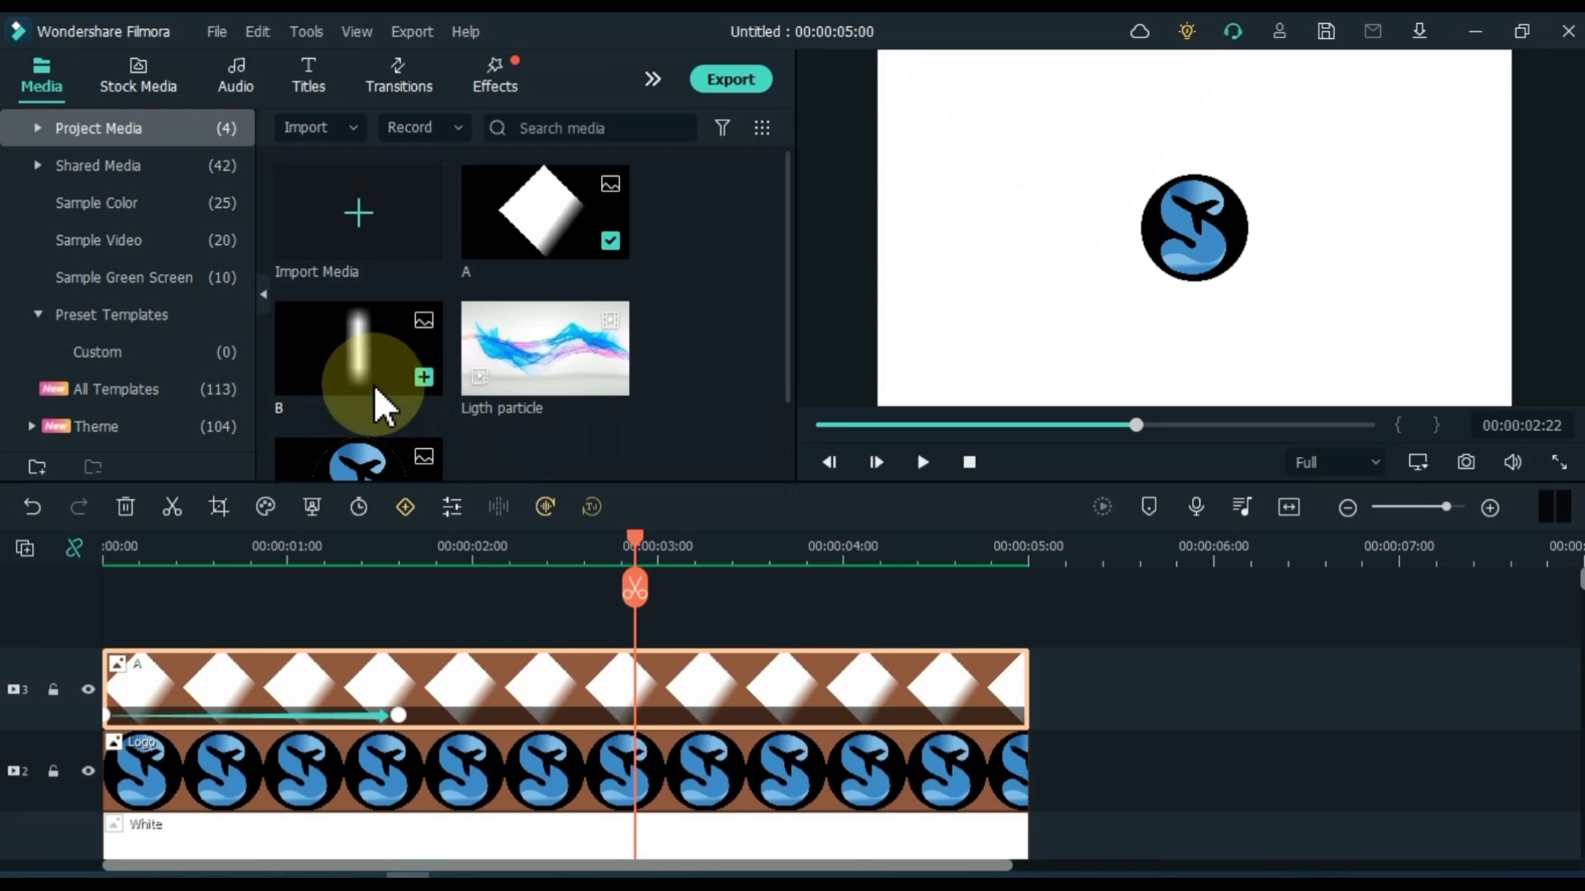
left_click_drag(366, 372, 410, 604)
left_click(411, 604)
key("ctrl+equal")
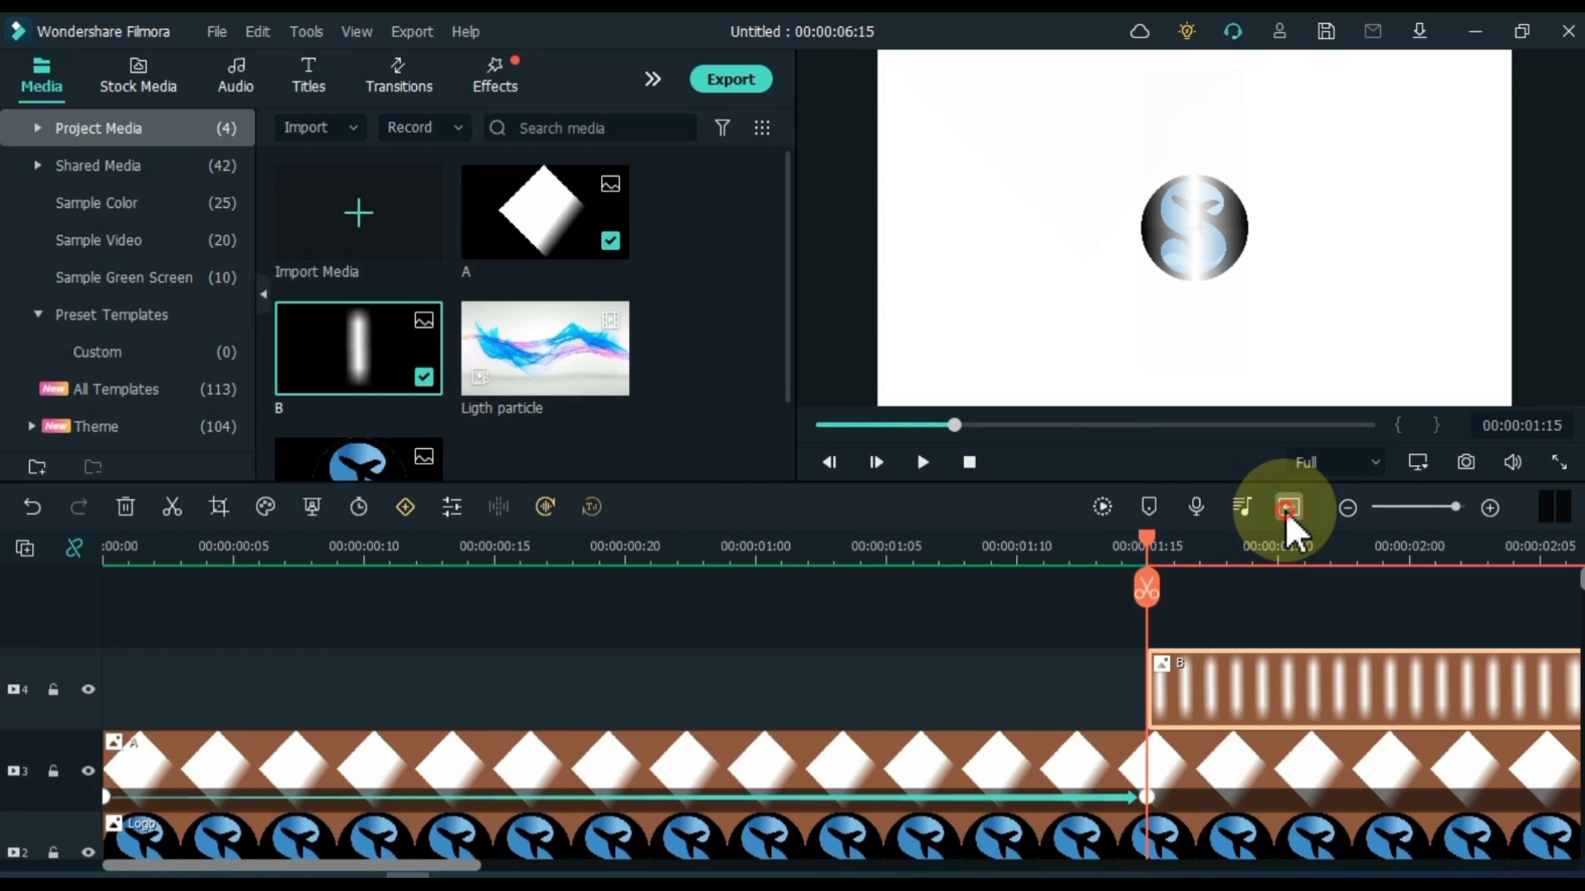
left_click(1285, 510)
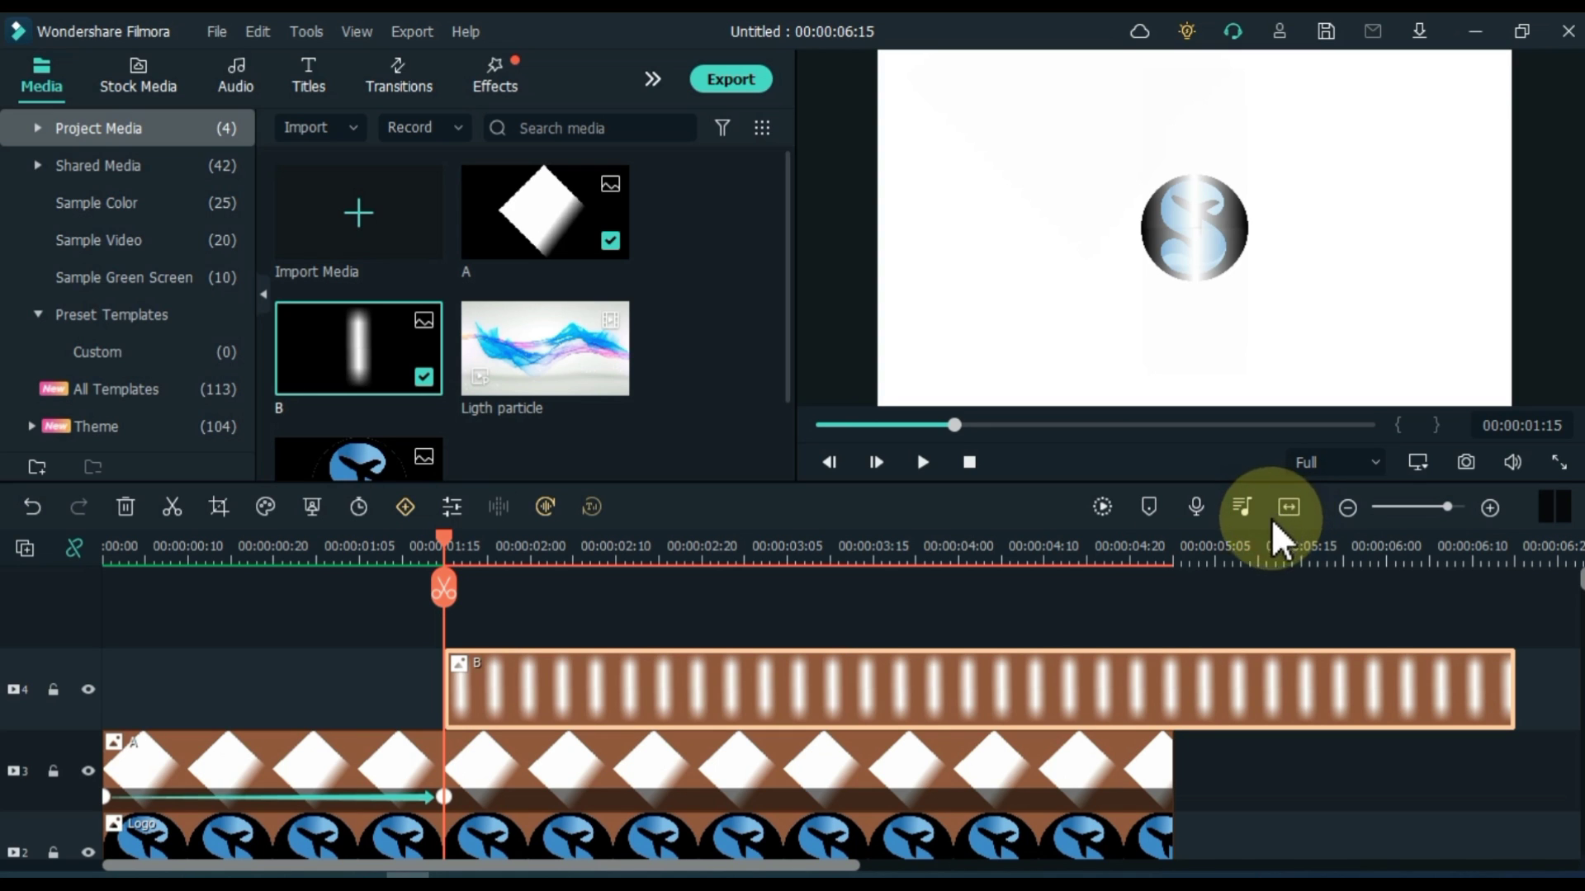
double_click(472, 682)
- Squash image B into a thin band, rotate it 90°, and move it above the logo
left_click_drag(1160, 265, 1203, 271)
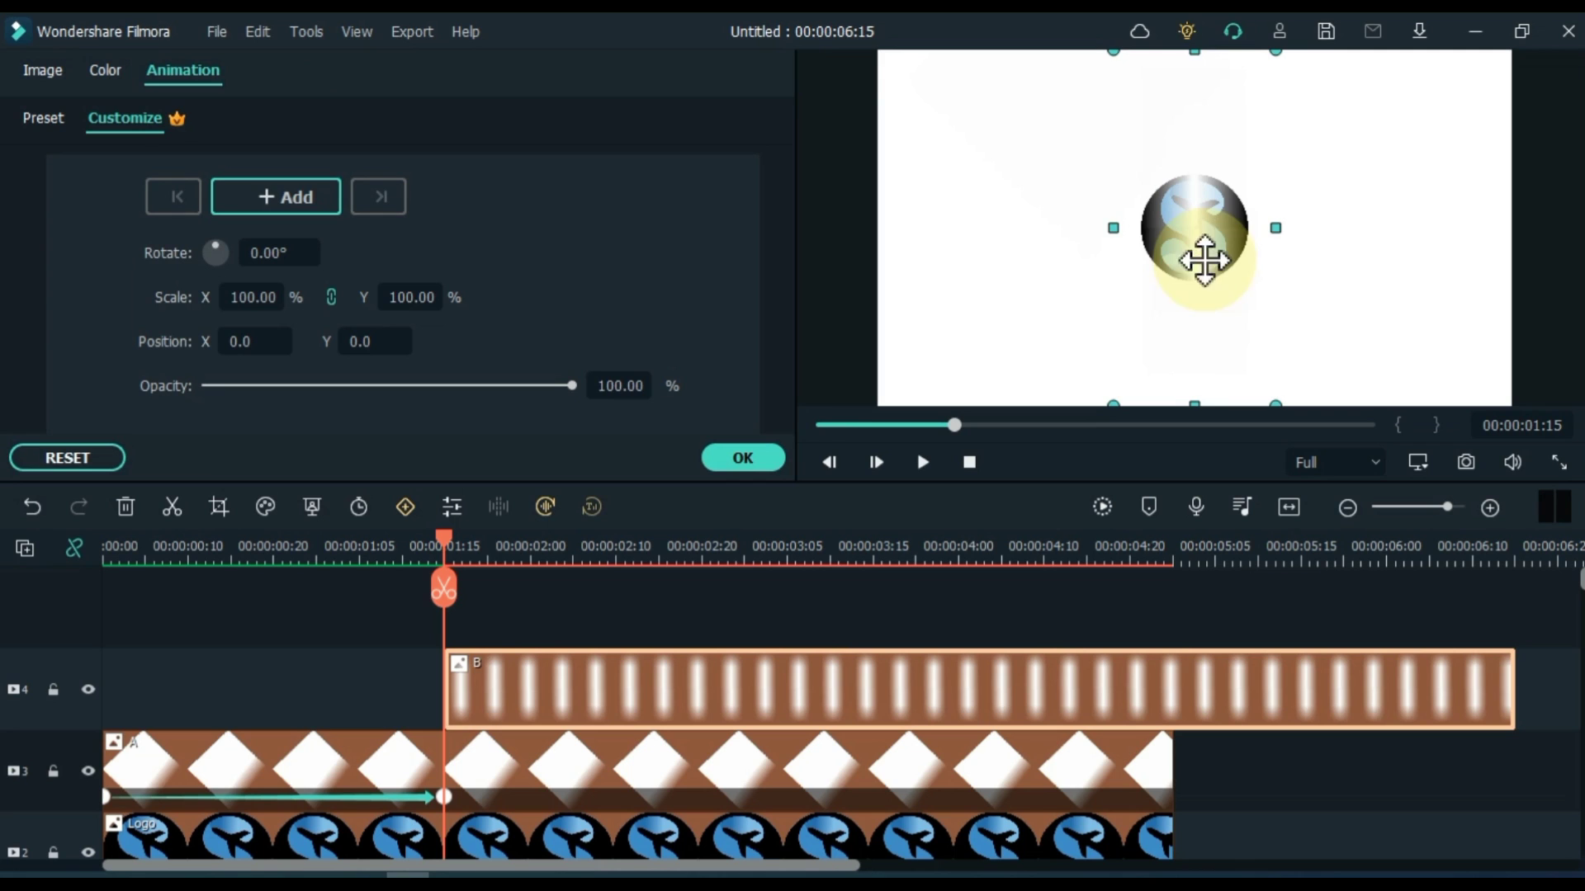
mouse_move(1196, 52)
left_mouse_down()
mouse_move(1196, 151)
mouse_move(1196, 106)
left_mouse_up()
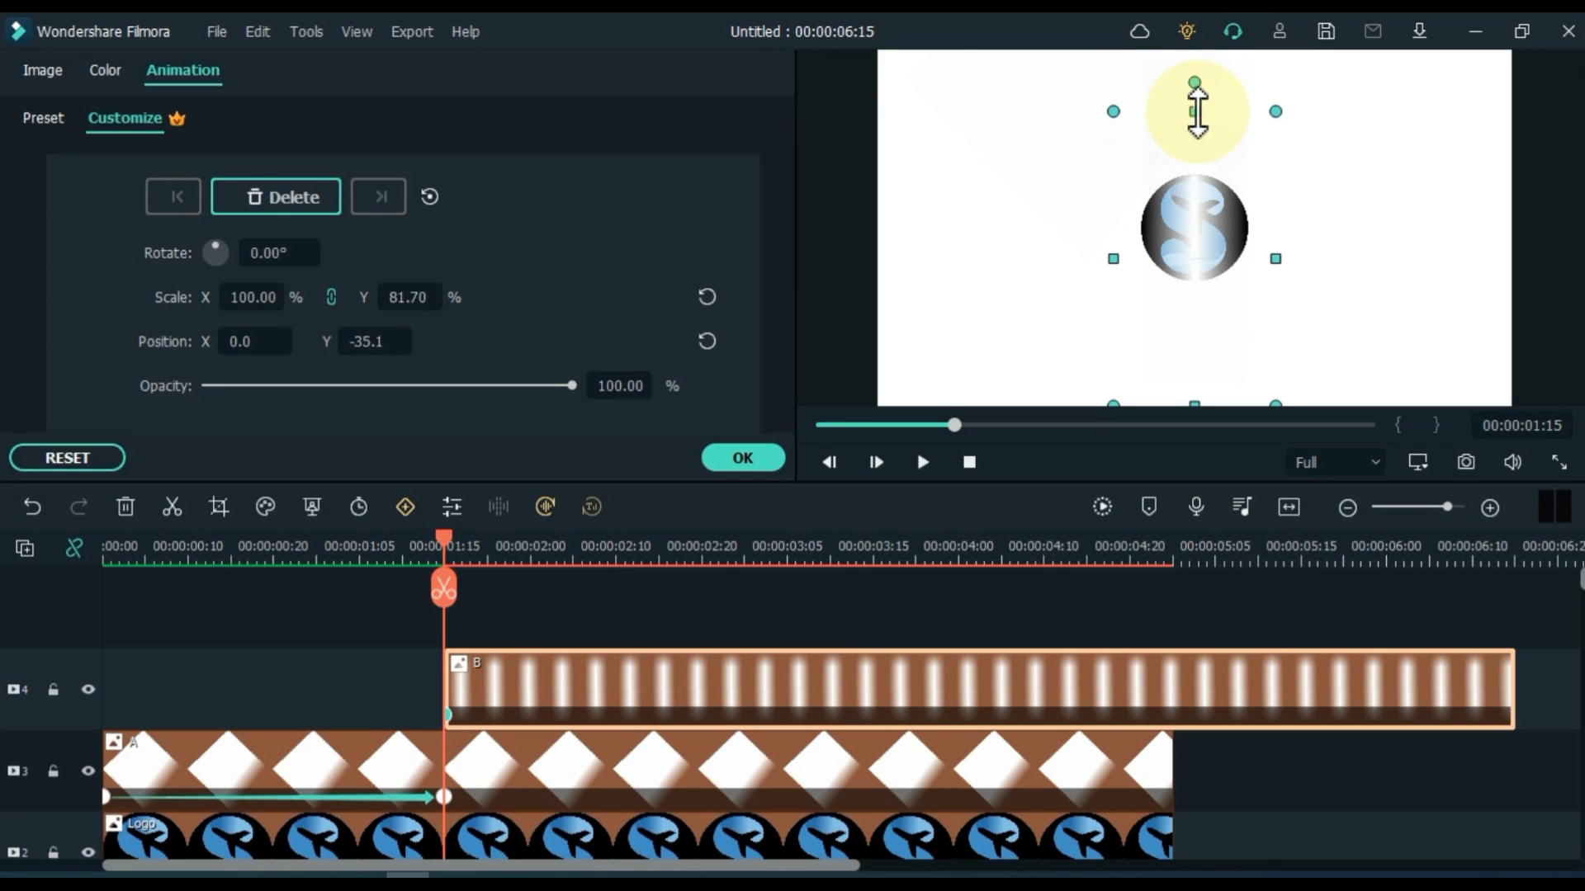
left_click_drag(1193, 399, 1194, 349)
mouse_move(1275, 230)
left_mouse_down()
mouse_move(1167, 227)
mouse_move(1246, 237)
mouse_move(1274, 177)
left_mouse_up()
left_click(282, 253)
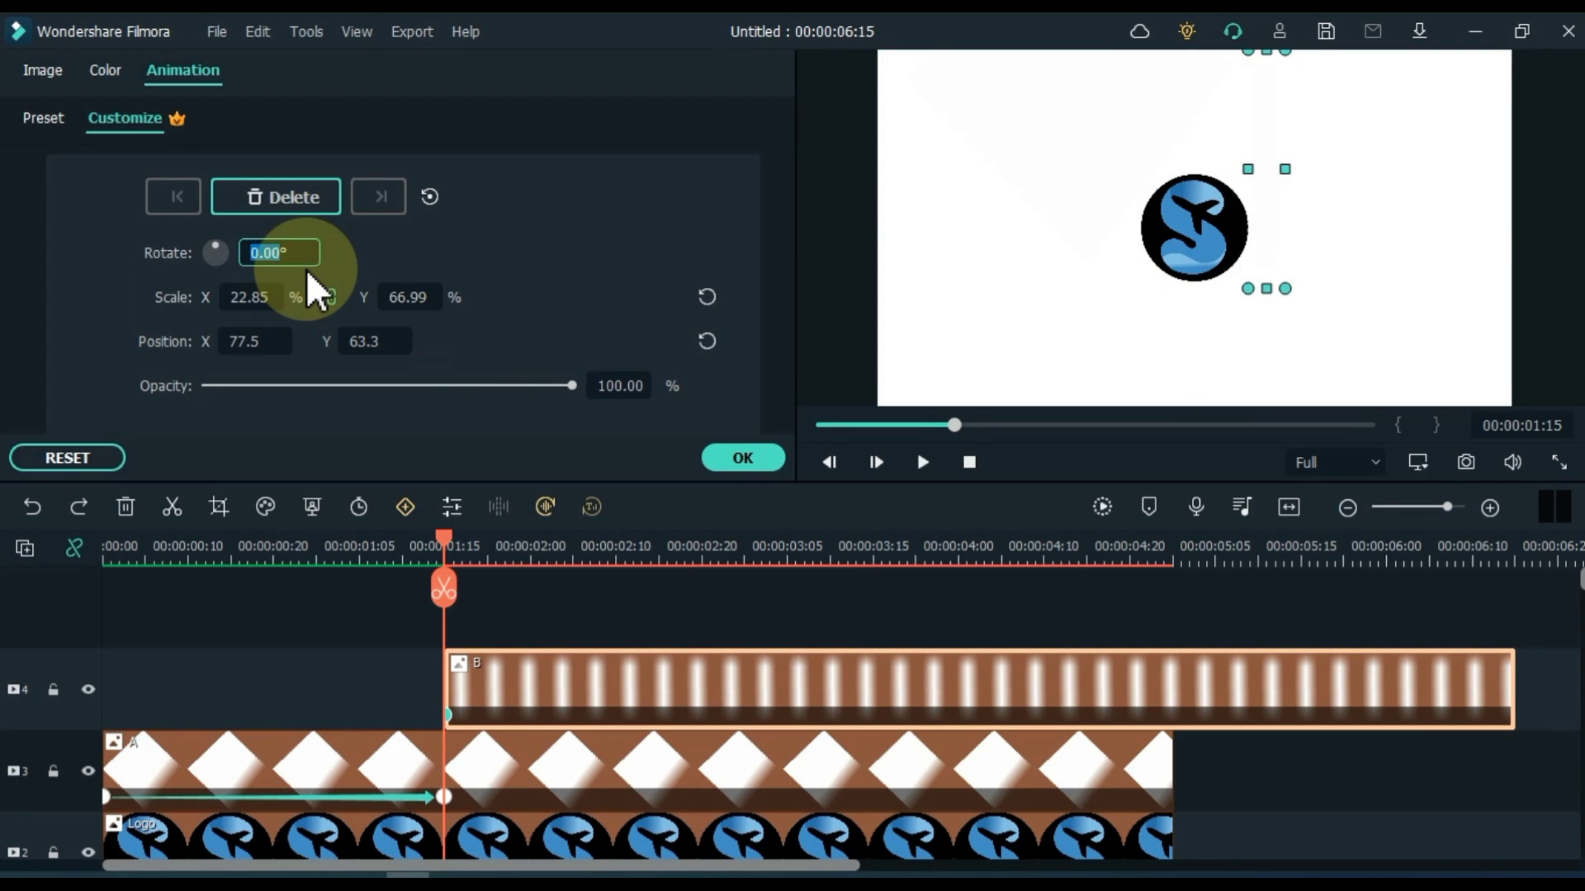
type("90")
key("Return")
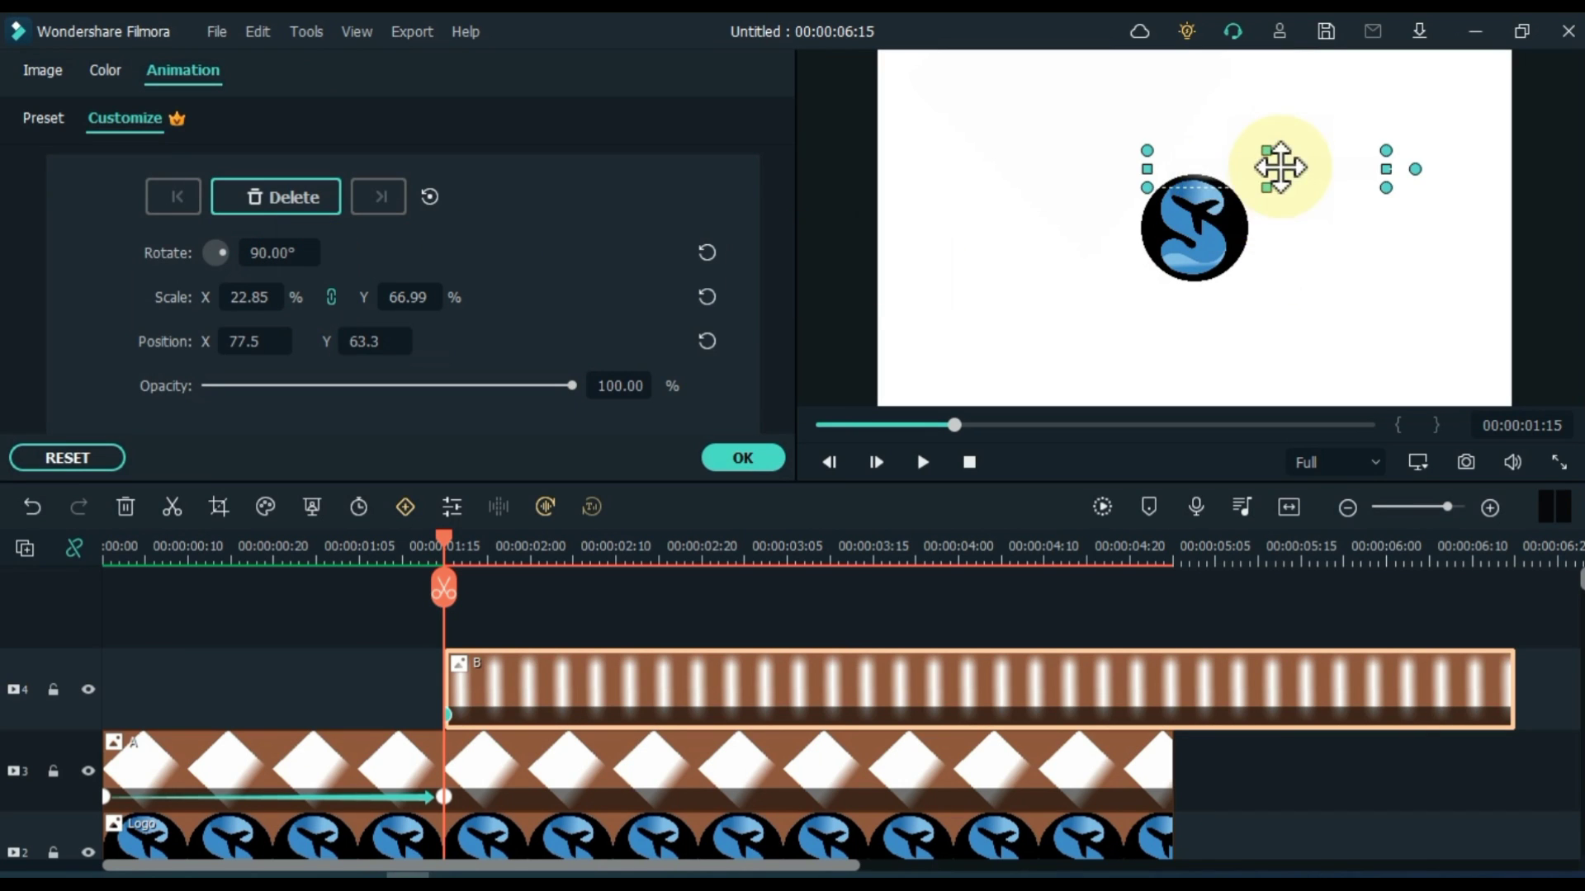
left_click_drag(1280, 160, 1221, 167)
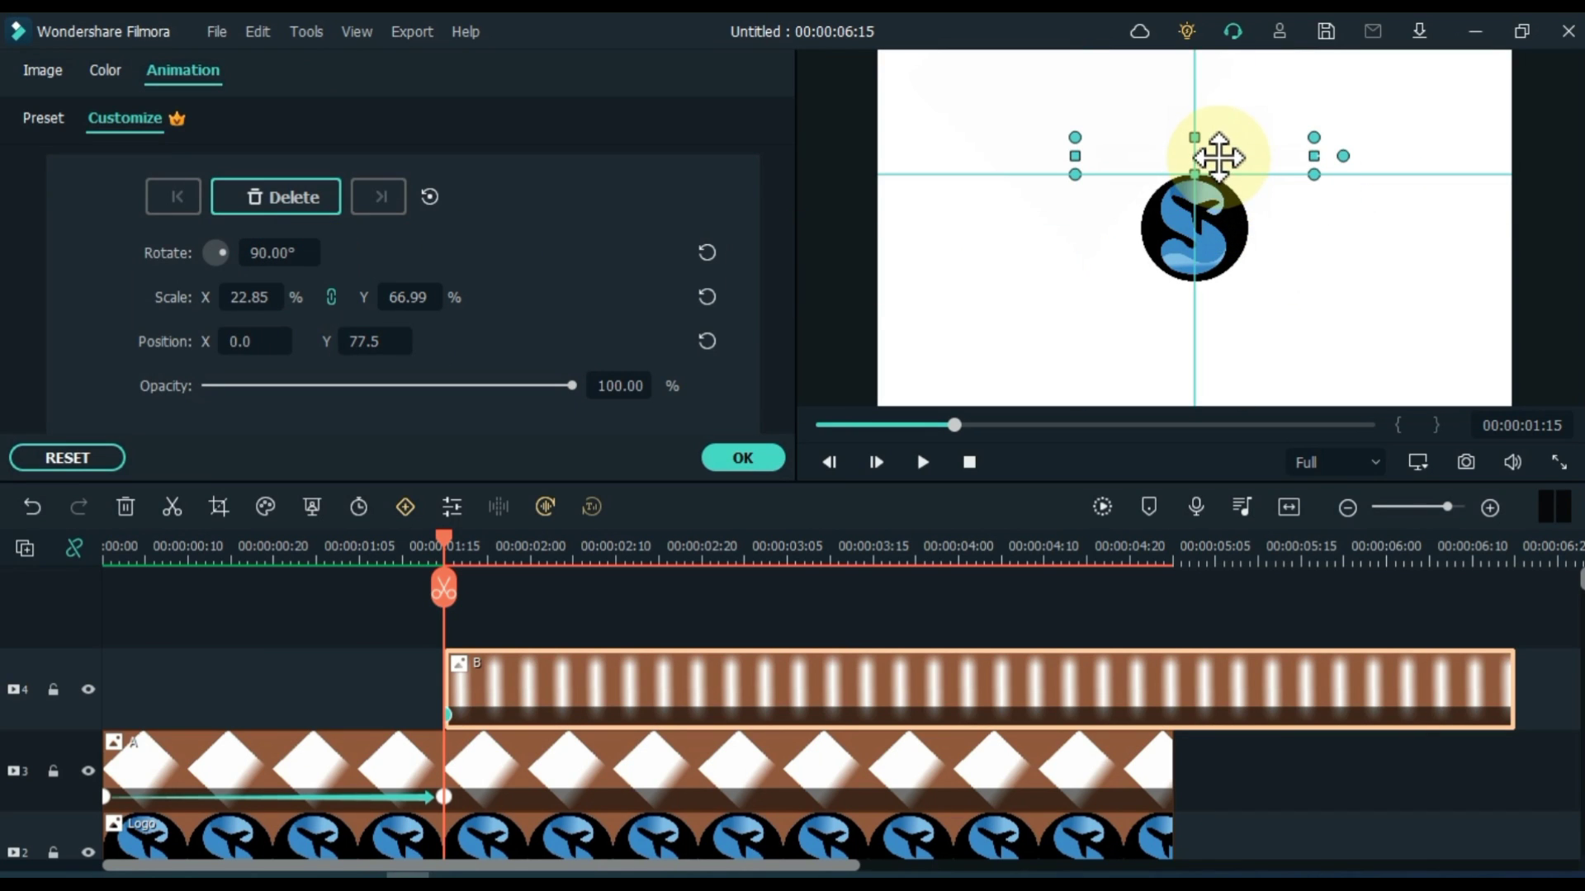
- At about three seconds, move the streak below the logo with a shallower tilt
left_click_drag(448, 547, 743, 563)
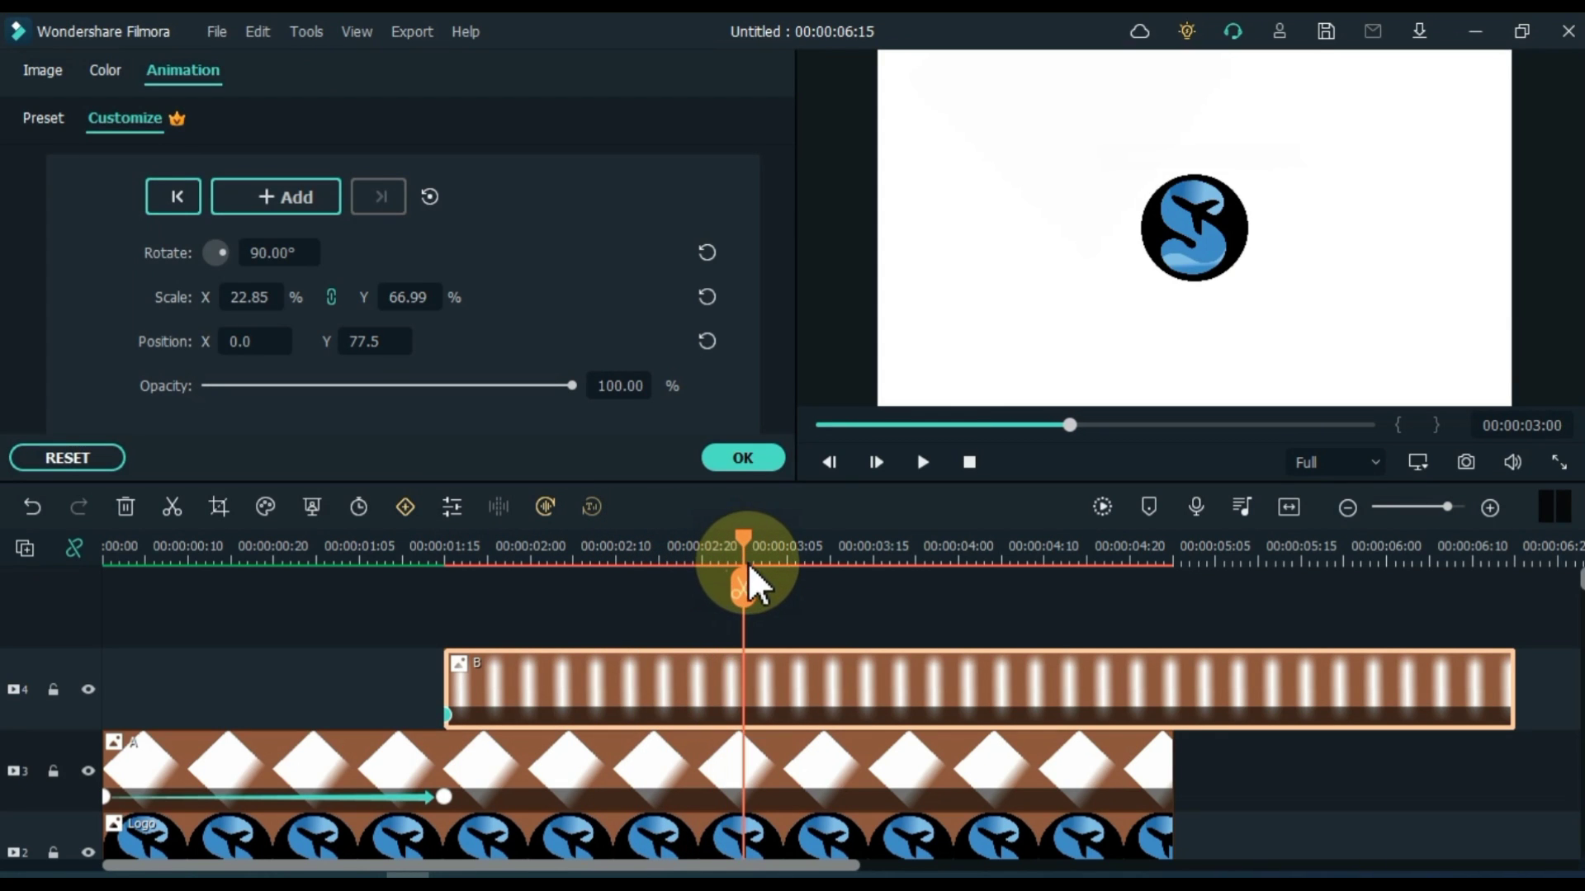
left_click(768, 692)
left_click_drag(1206, 202, 1201, 265)
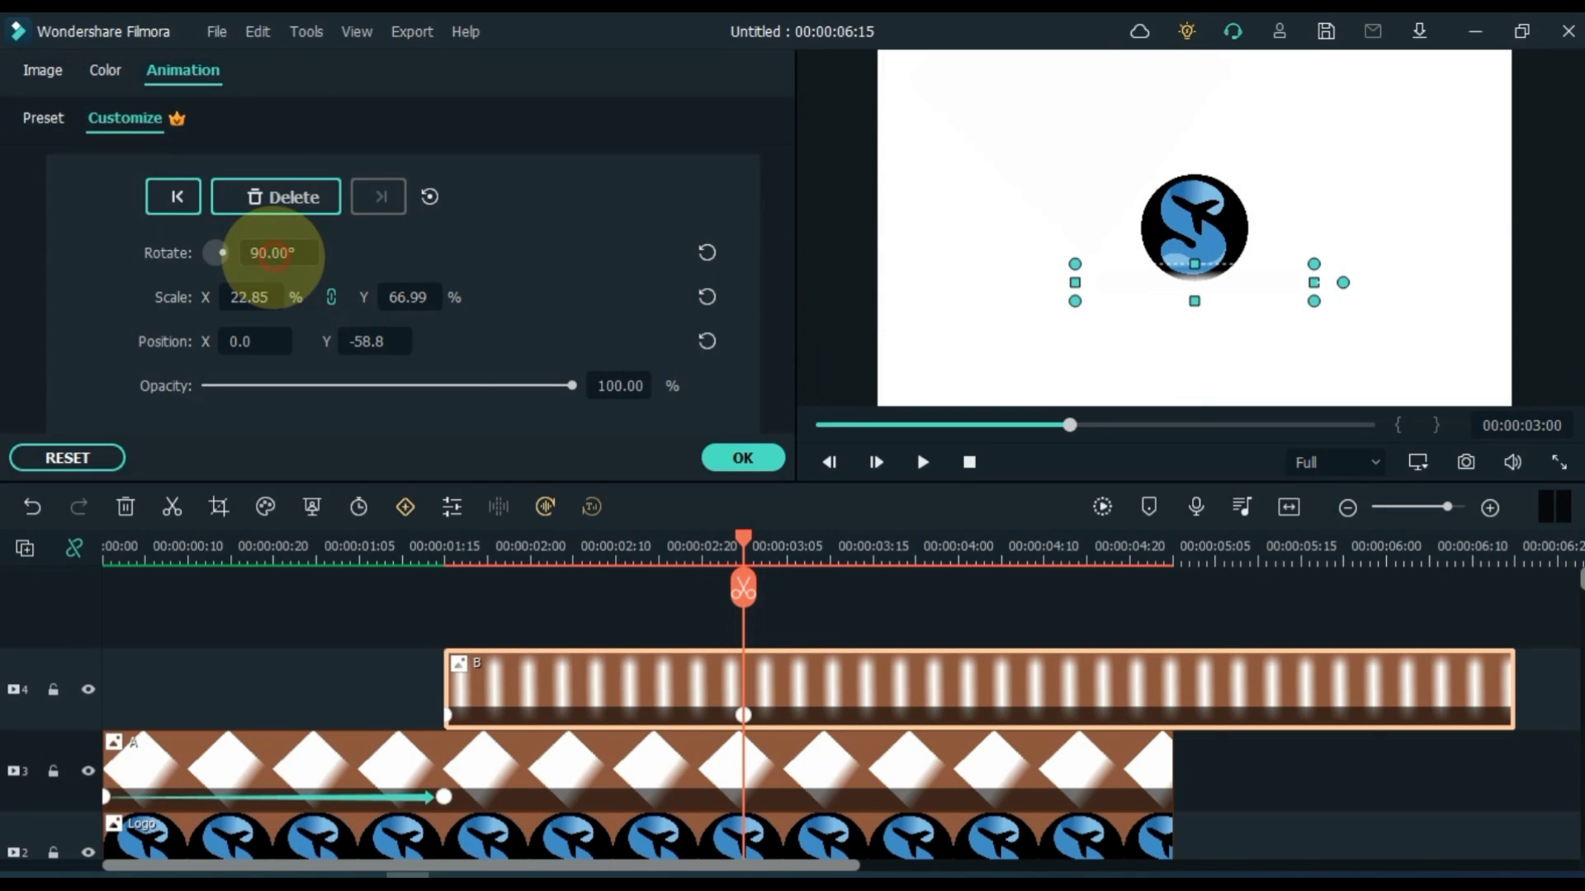
mouse_move(273, 252)
left_mouse_down()
mouse_move(216, 252)
mouse_move(276, 276)
left_mouse_up()
left_click_drag(1203, 284, 1214, 303)
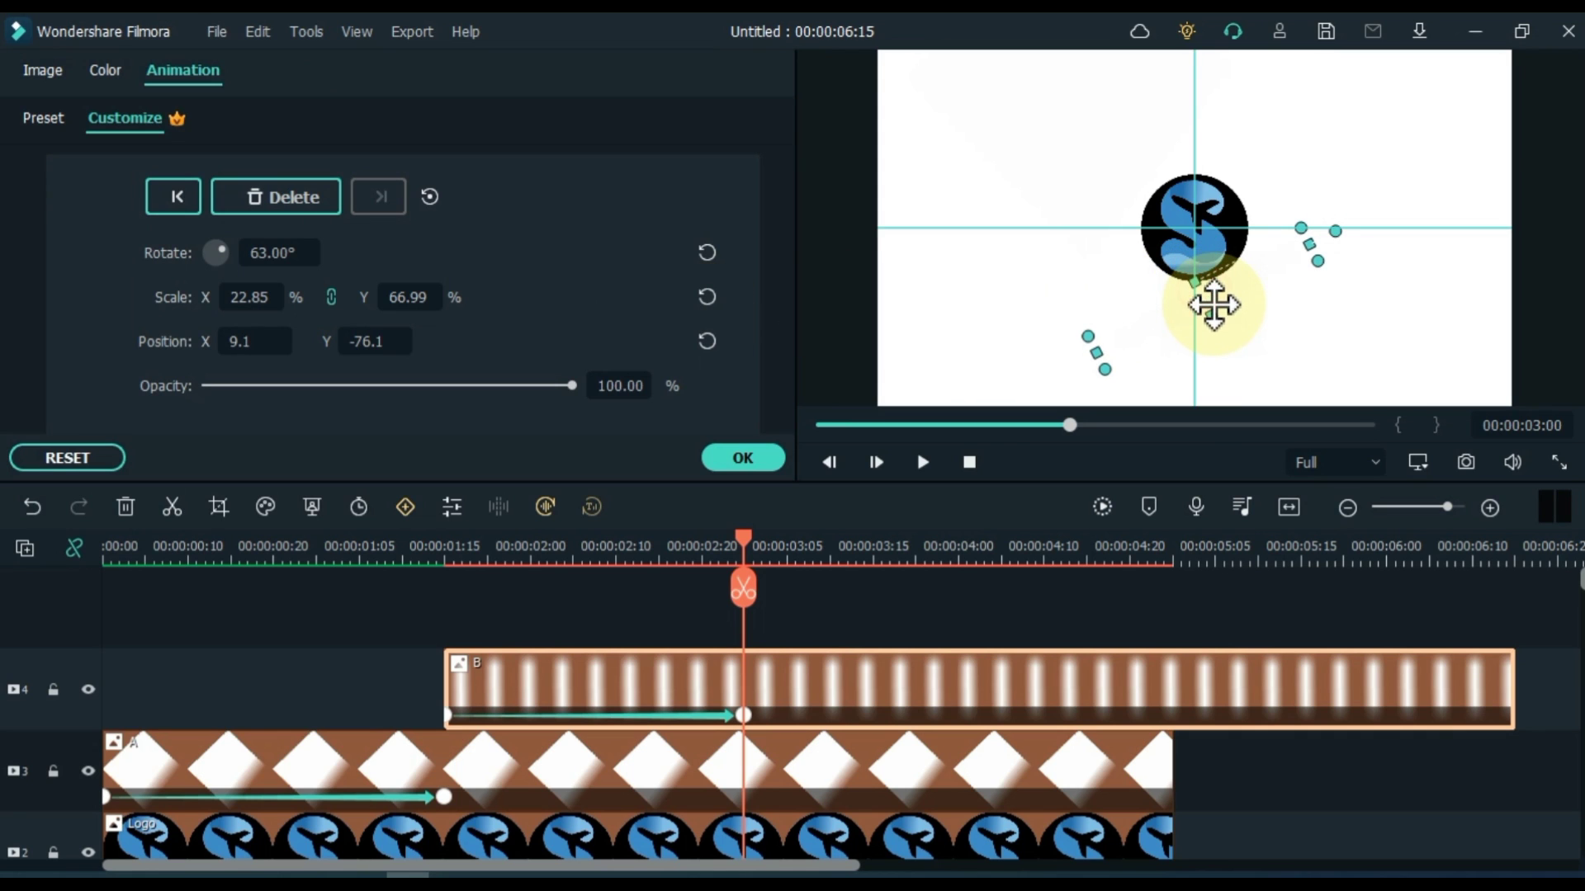
mouse_move(743, 560)
left_mouse_down()
mouse_move(496, 604)
mouse_move(99, 561)
left_mouse_up()
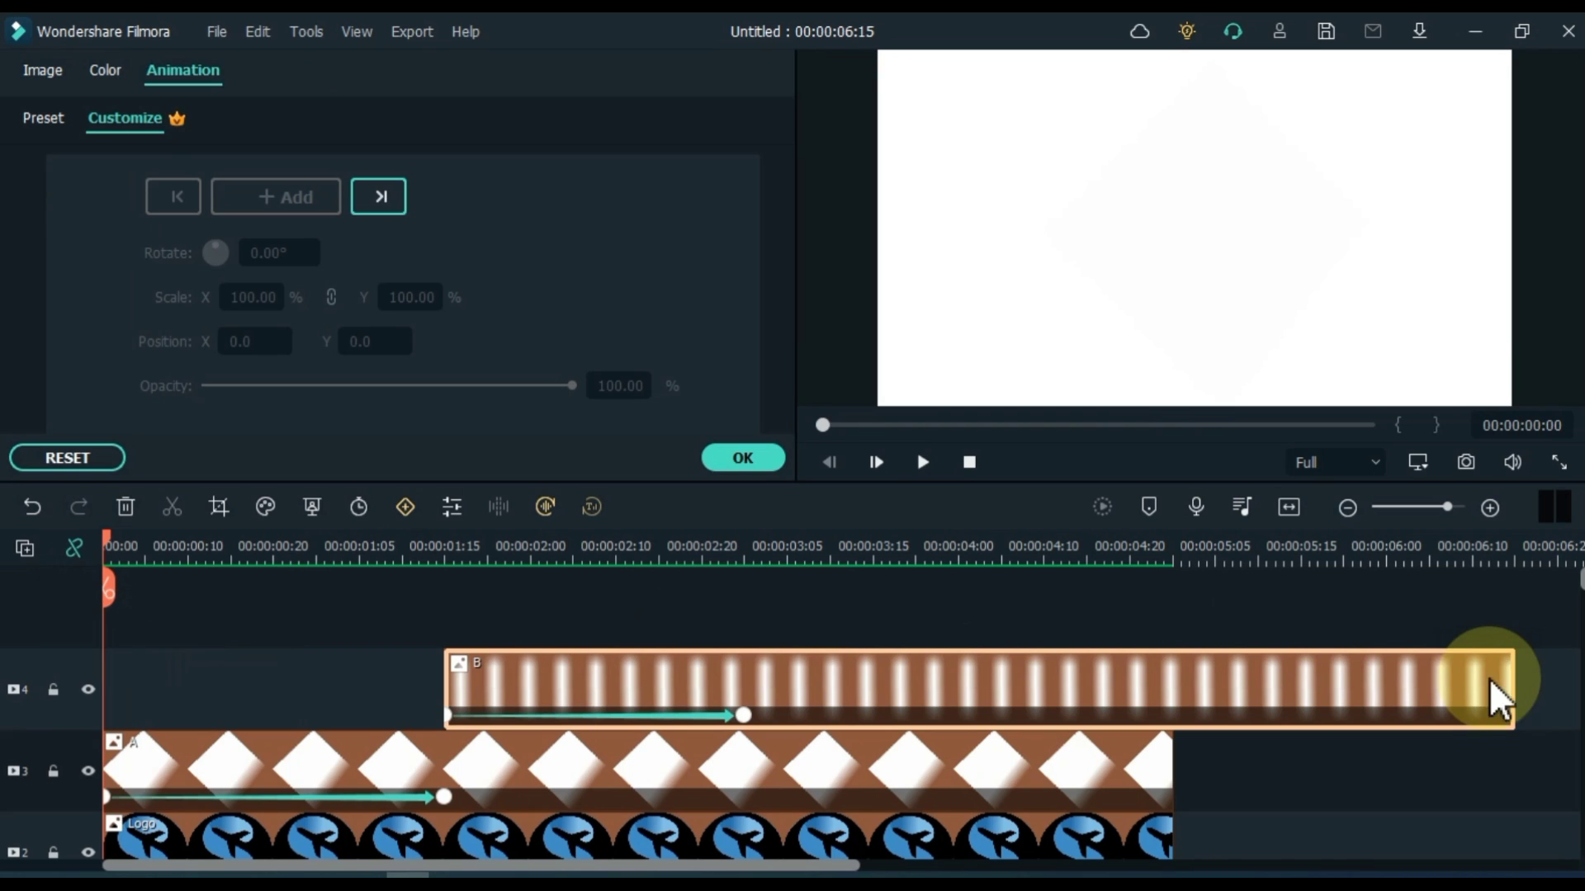
- Trim clip B to end at five seconds and preview the animation
left_click_drag(1513, 674, 1173, 673)
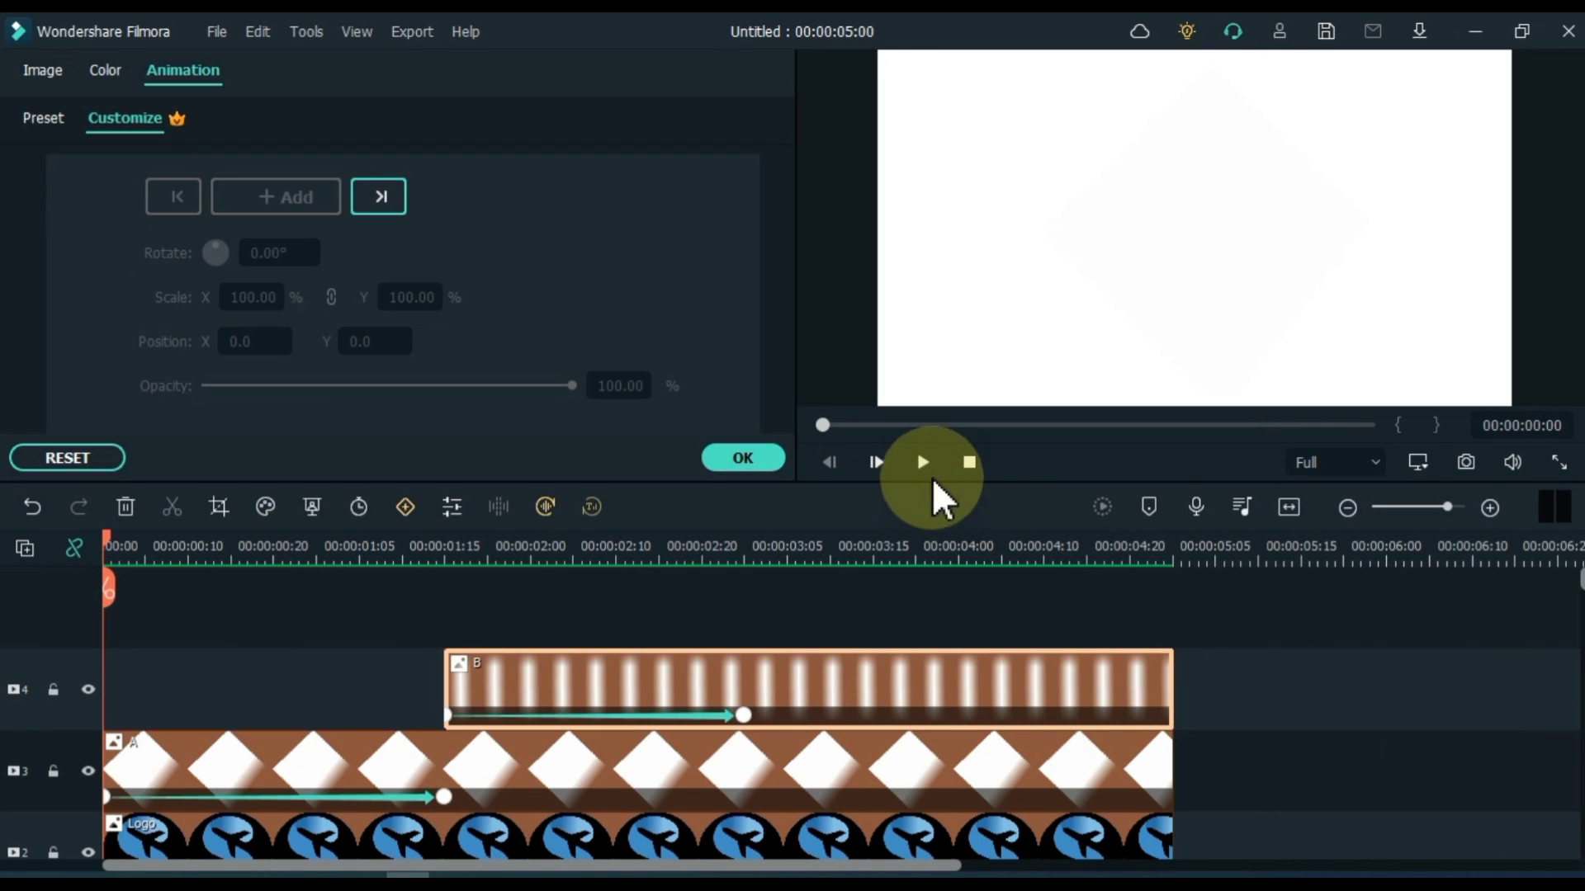
left_click(926, 462)
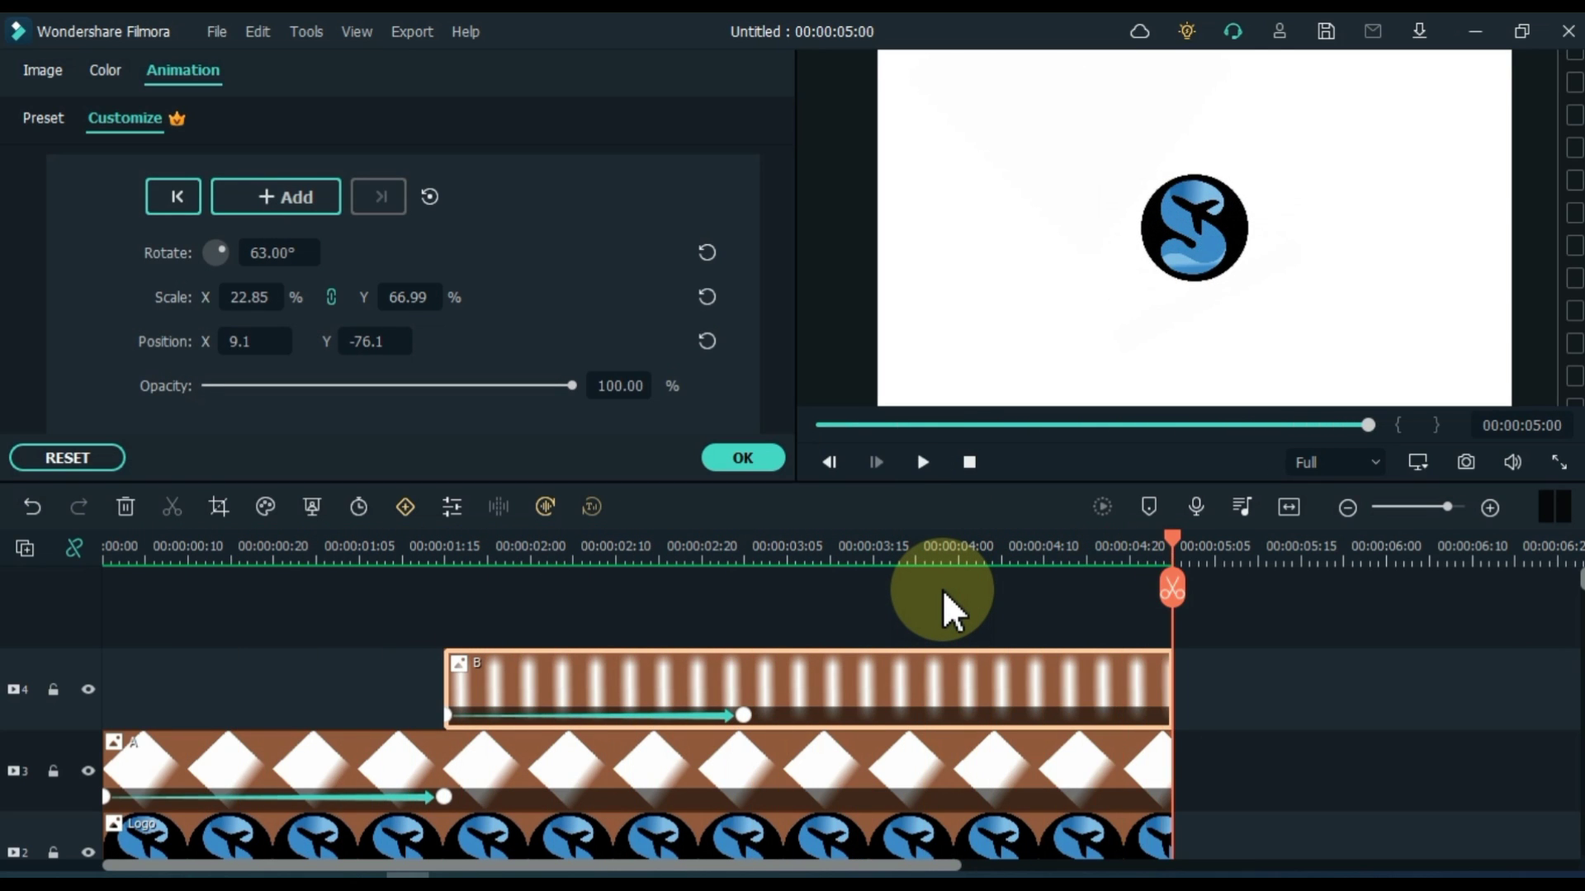
left_click(741, 457)
scroll(1179, 635, "down", 2)
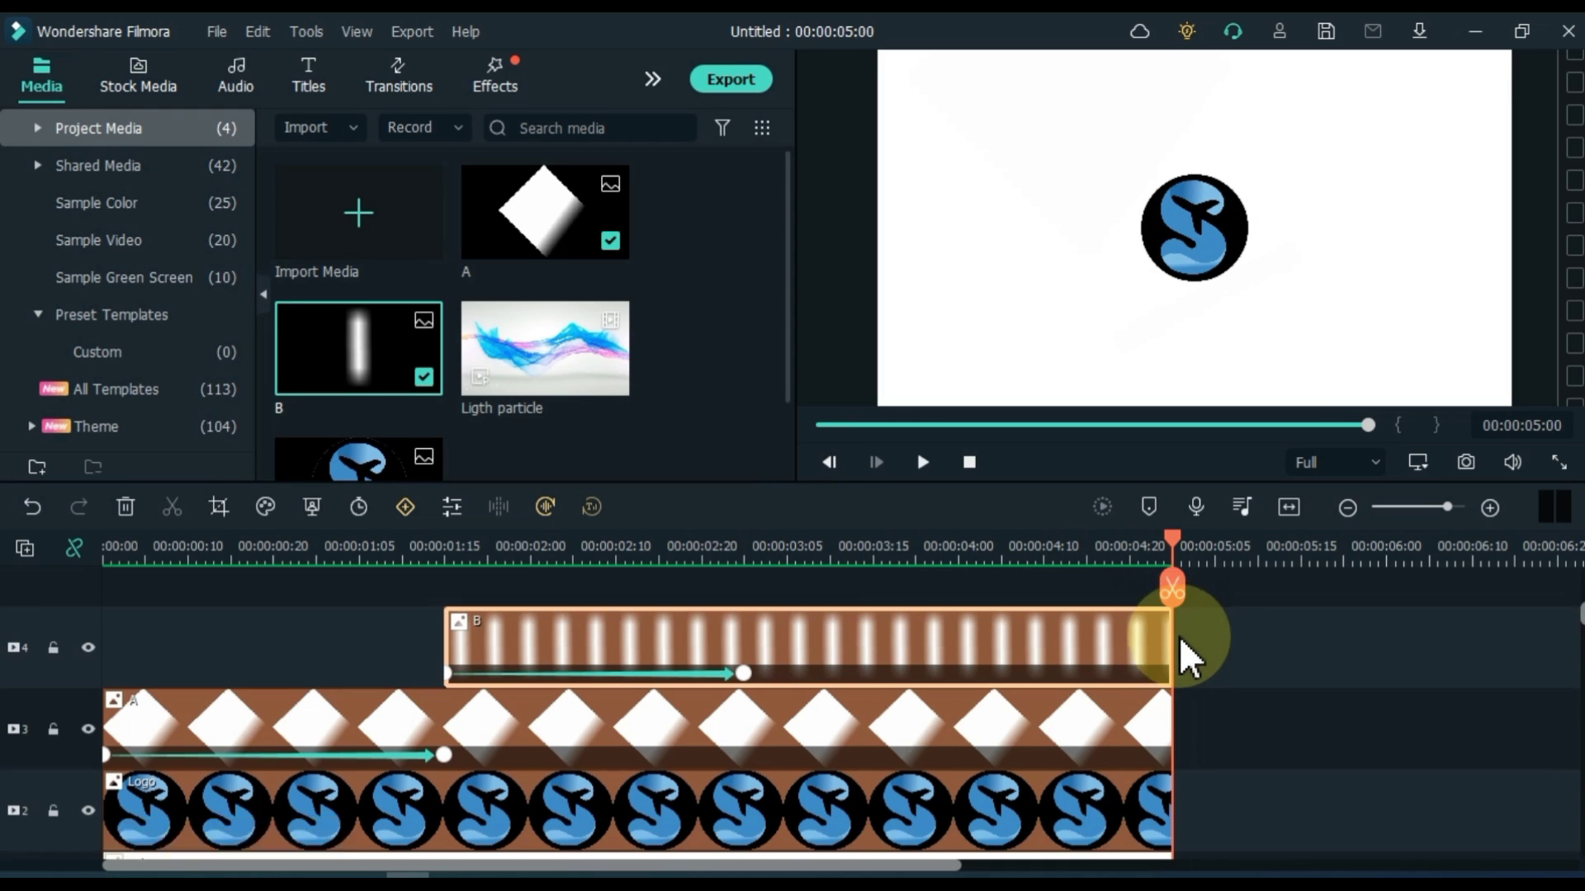
scroll(1179, 635, "down", 1)
scroll(1164, 804, "down", 1)
scroll(1182, 749, "up", 1)
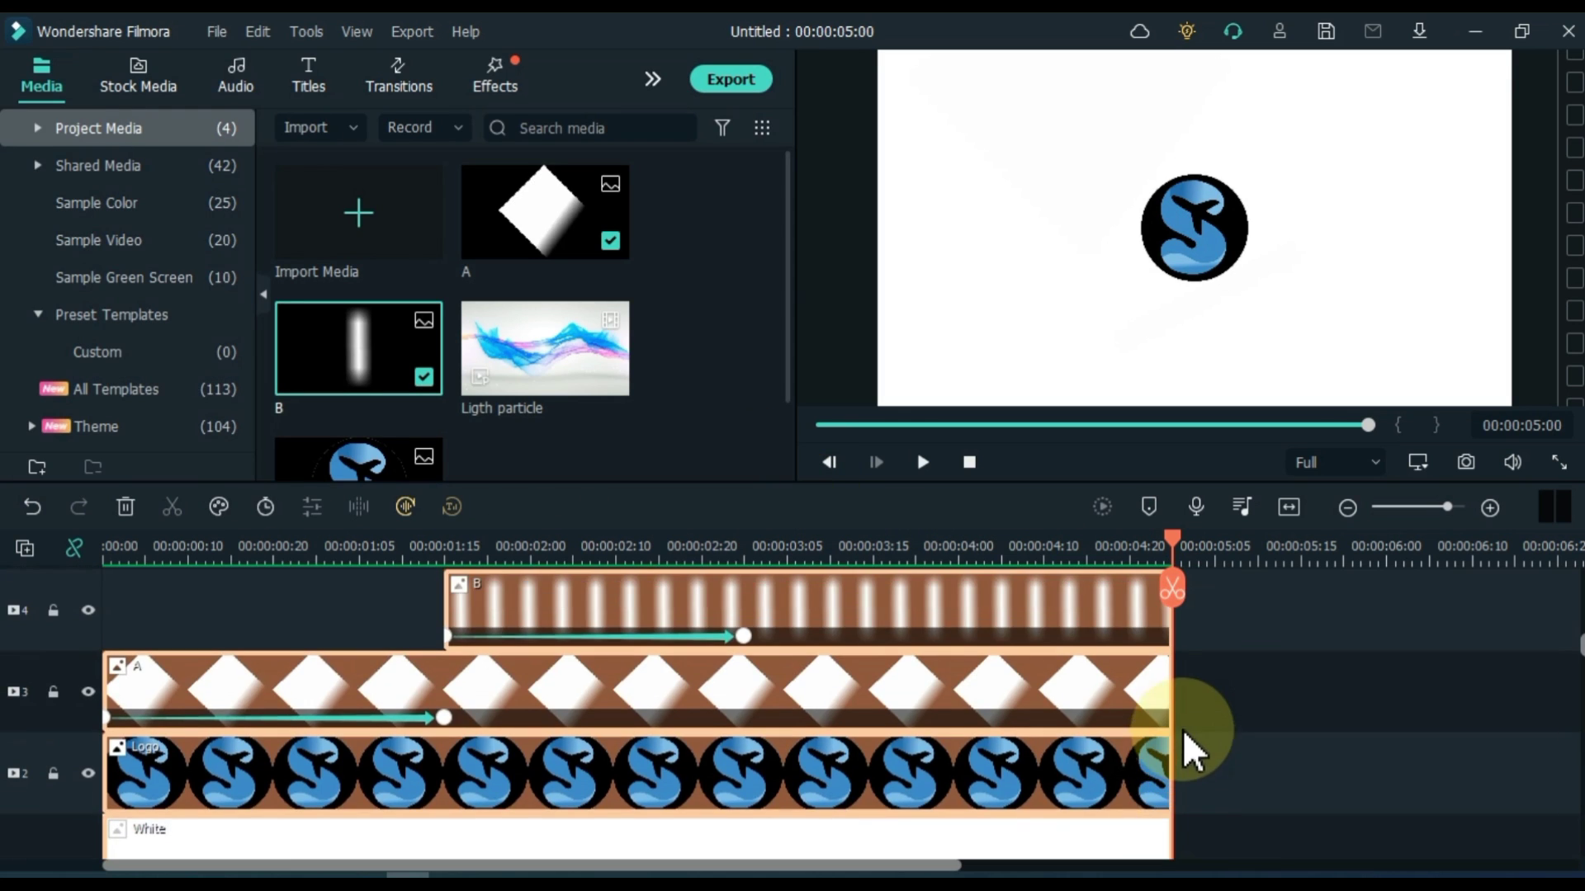
- Extend all four clips together to about eight seconds
left_click_drag(1171, 731, 1552, 703)
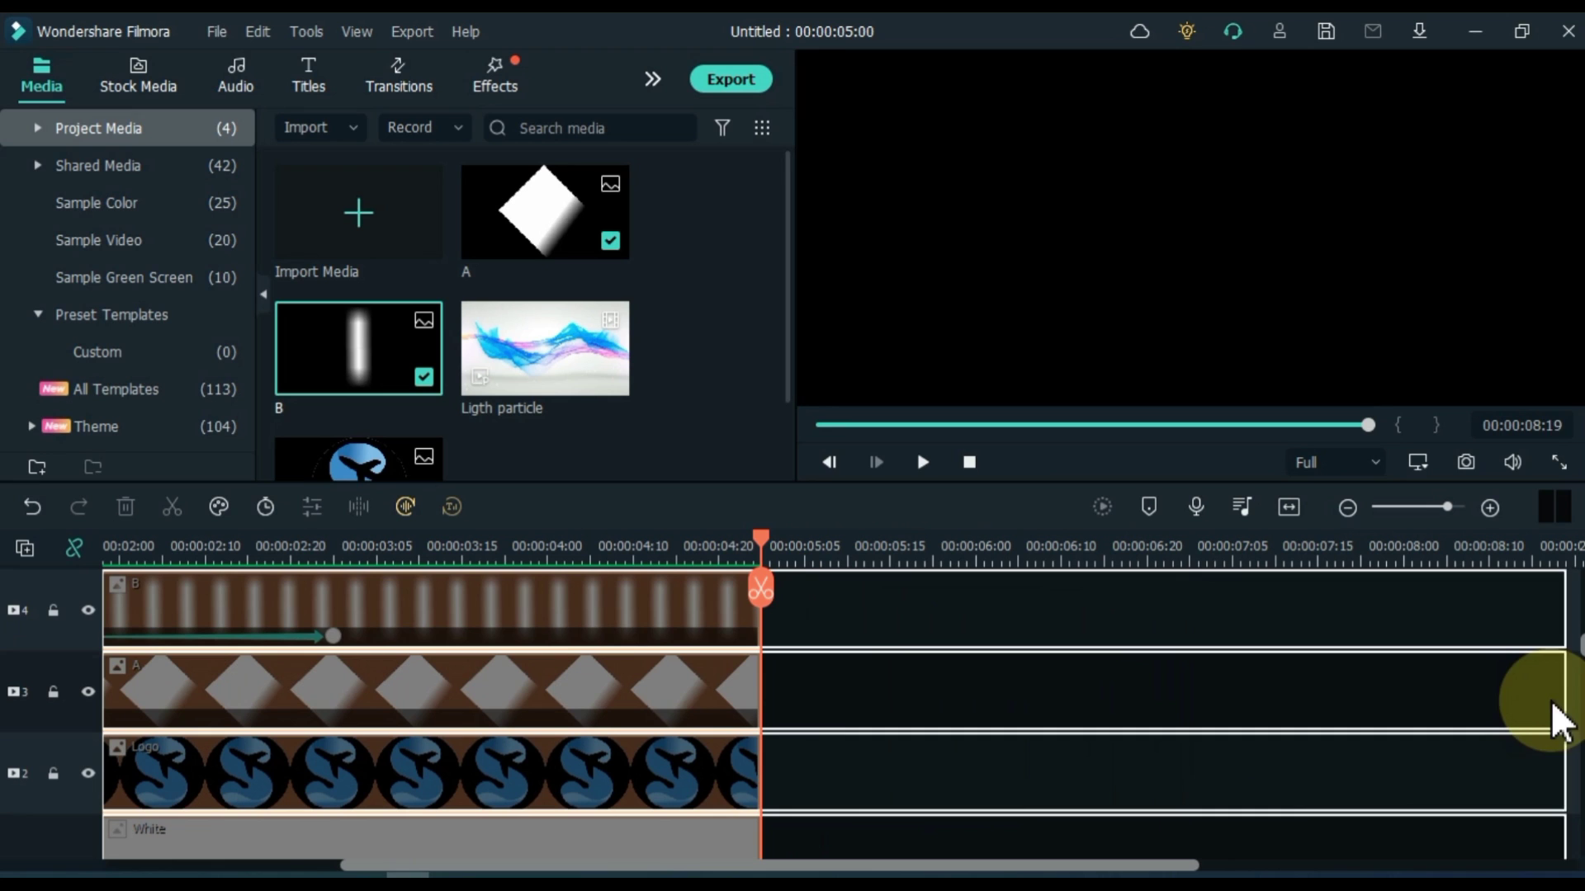
left_click_drag(1552, 700, 1404, 707)
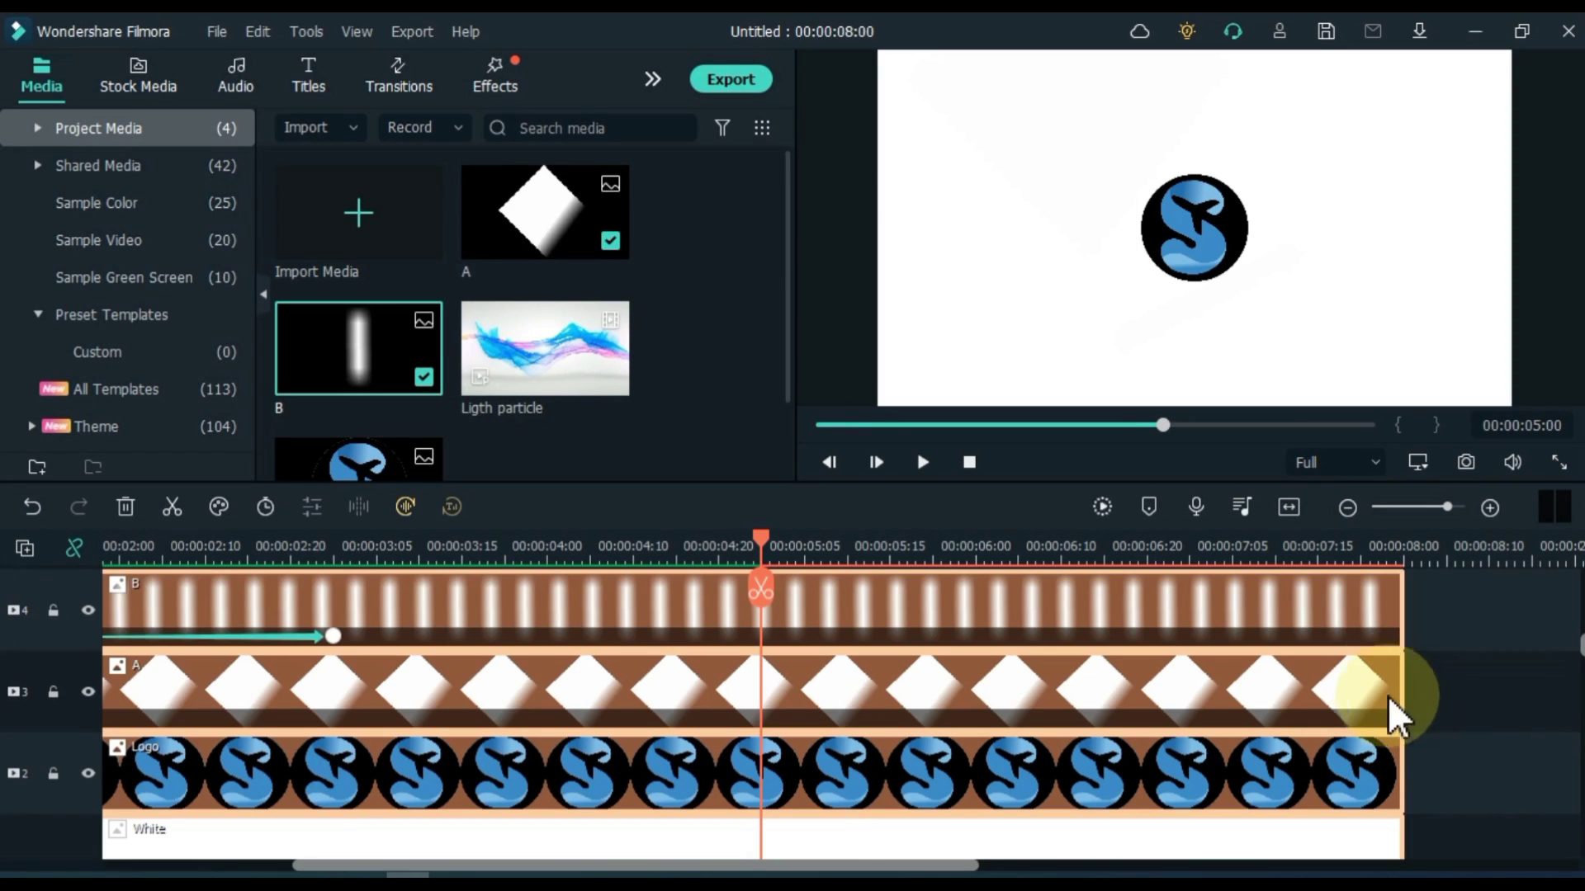
left_click(1288, 507)
scroll(1239, 718, "up", 1)
scroll(1239, 717, "up", 1)
left_click(1195, 599)
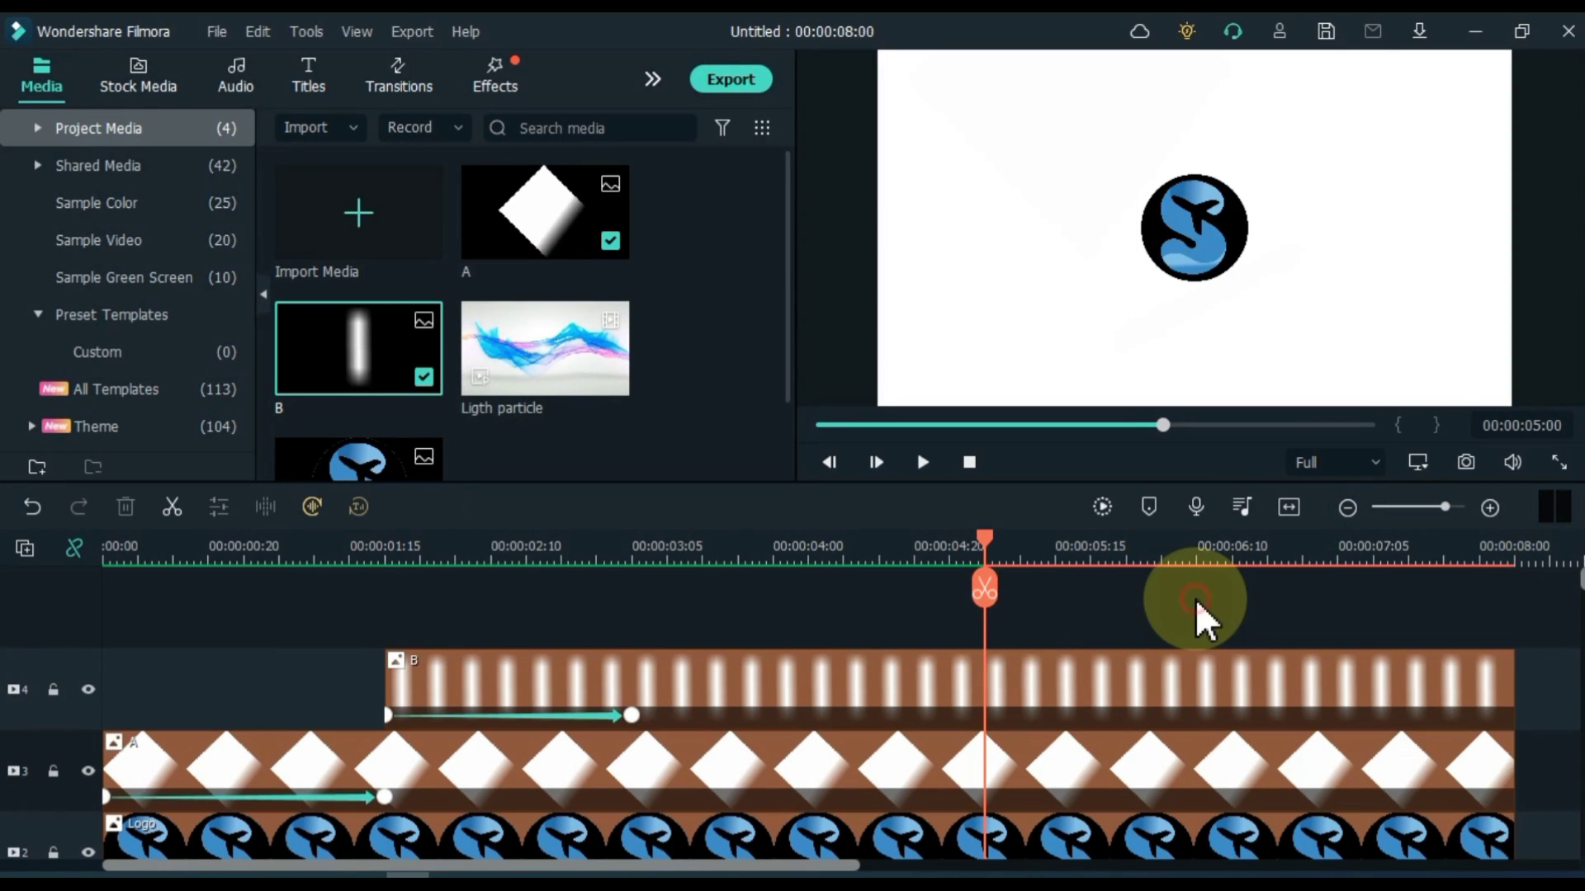
- Export the eight-second intro as an MP4 using the Local export settings
left_click(733, 80)
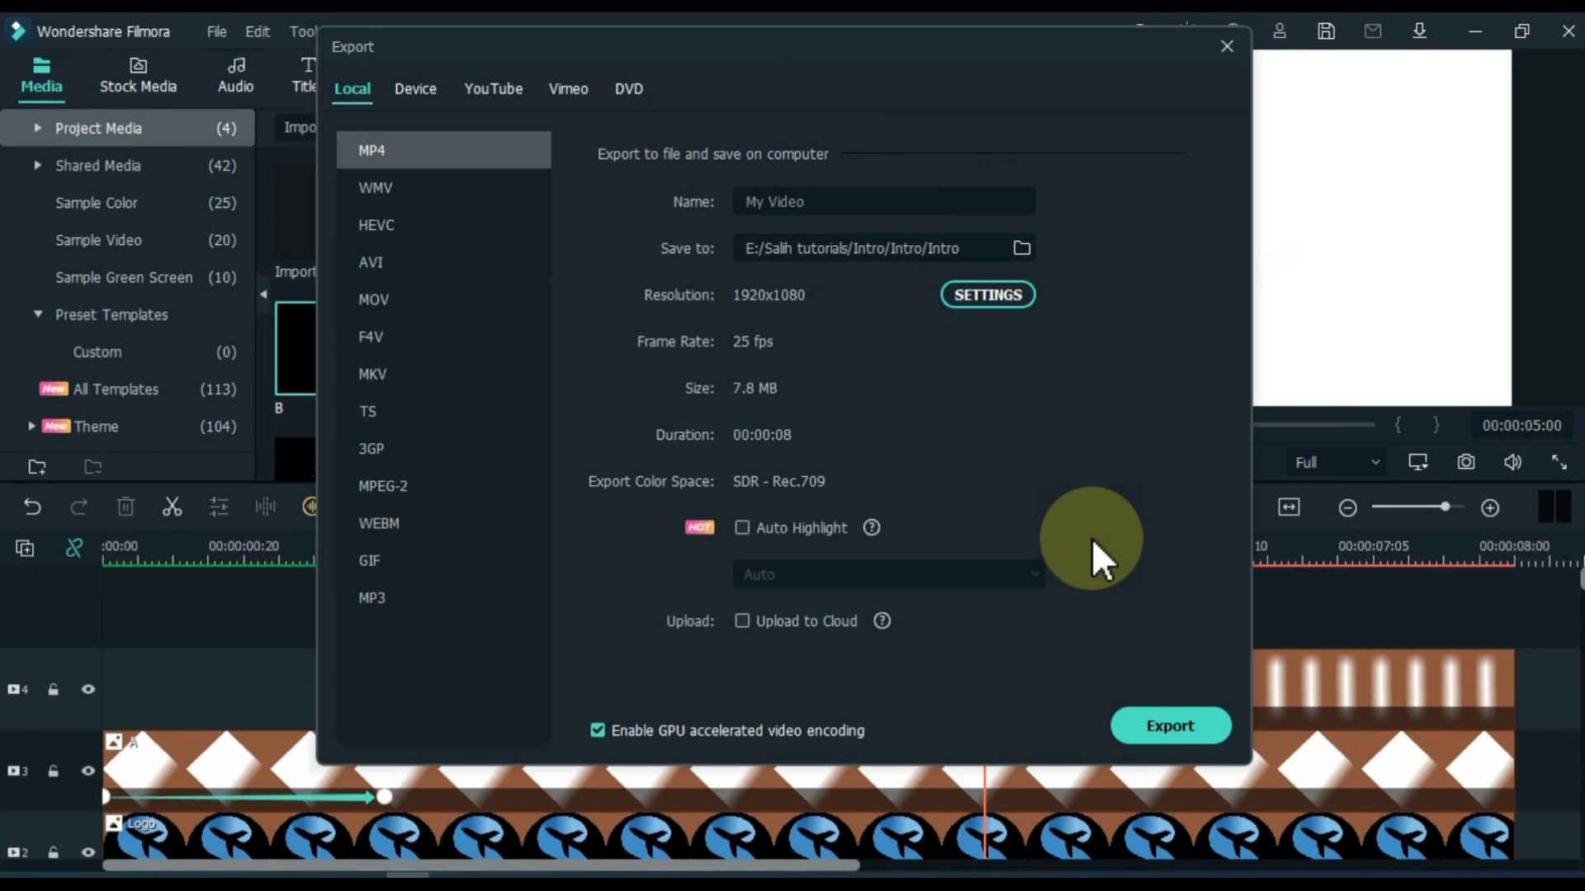
left_click(1173, 729)
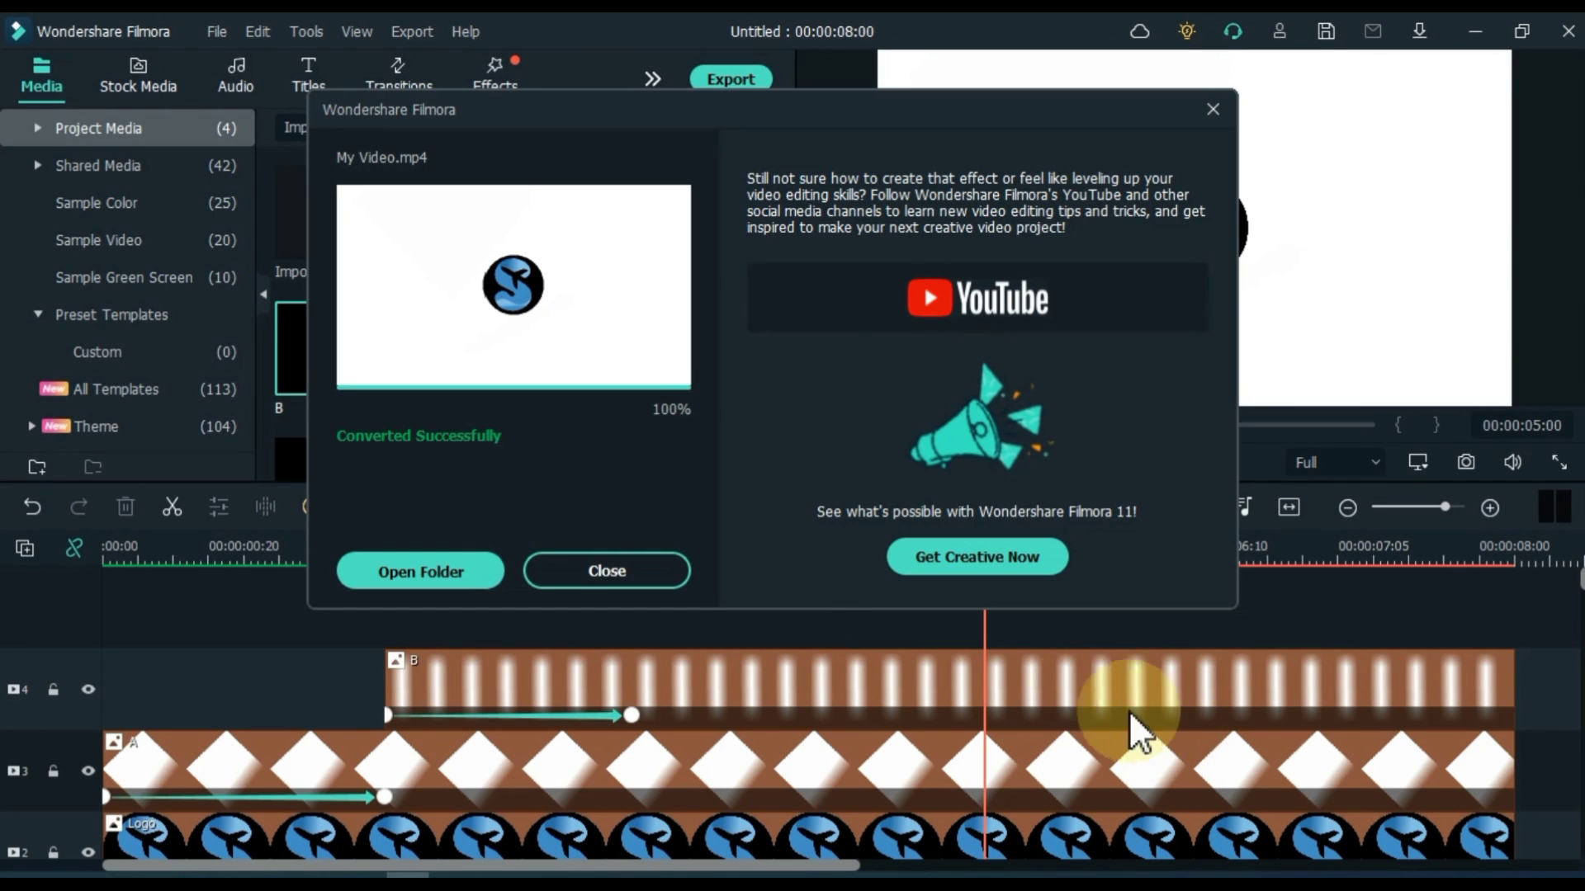
- Drag My Video.mp4 from the Intro folder into Filmora's Project Media
left_click(403, 570)
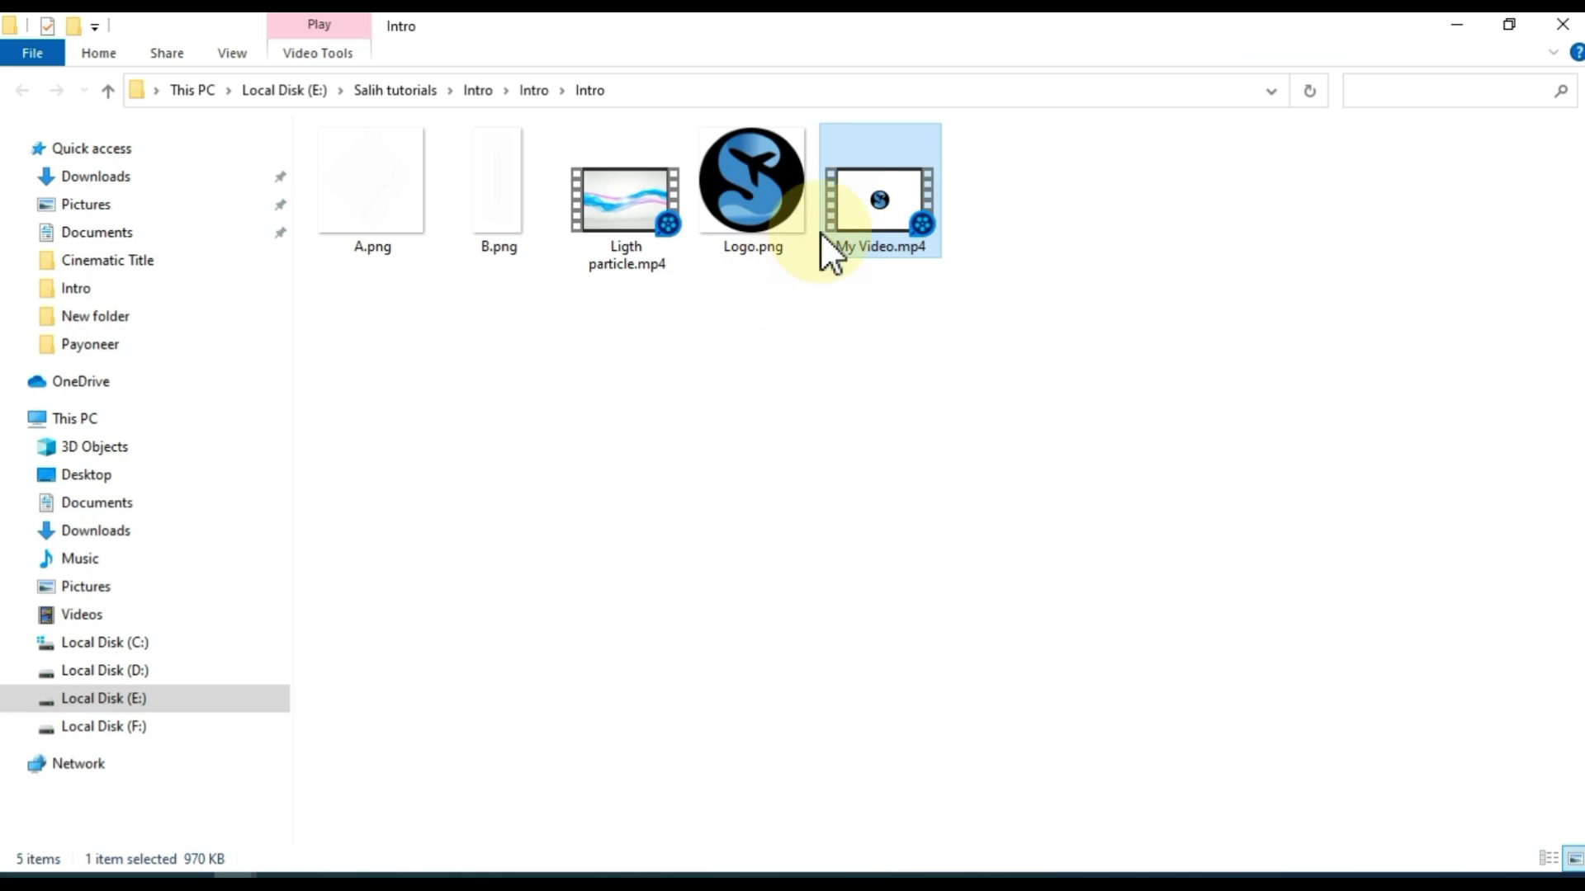
mouse_move(856, 203)
left_mouse_down()
mouse_move(633, 454)
mouse_move(685, 408)
left_mouse_up()
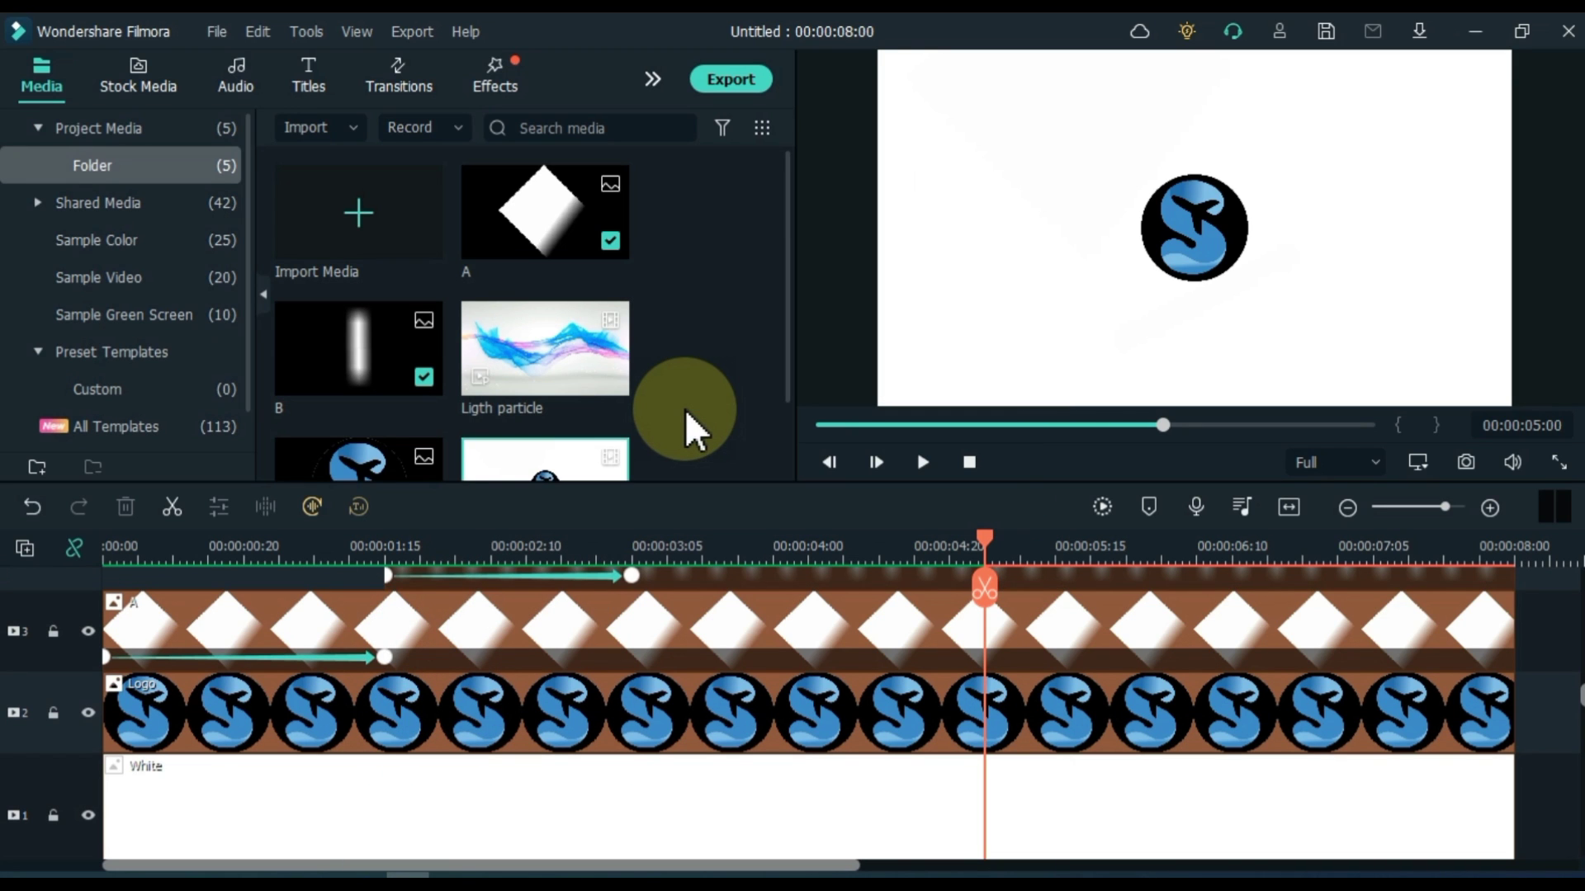
scroll(684, 409, "down", 2)
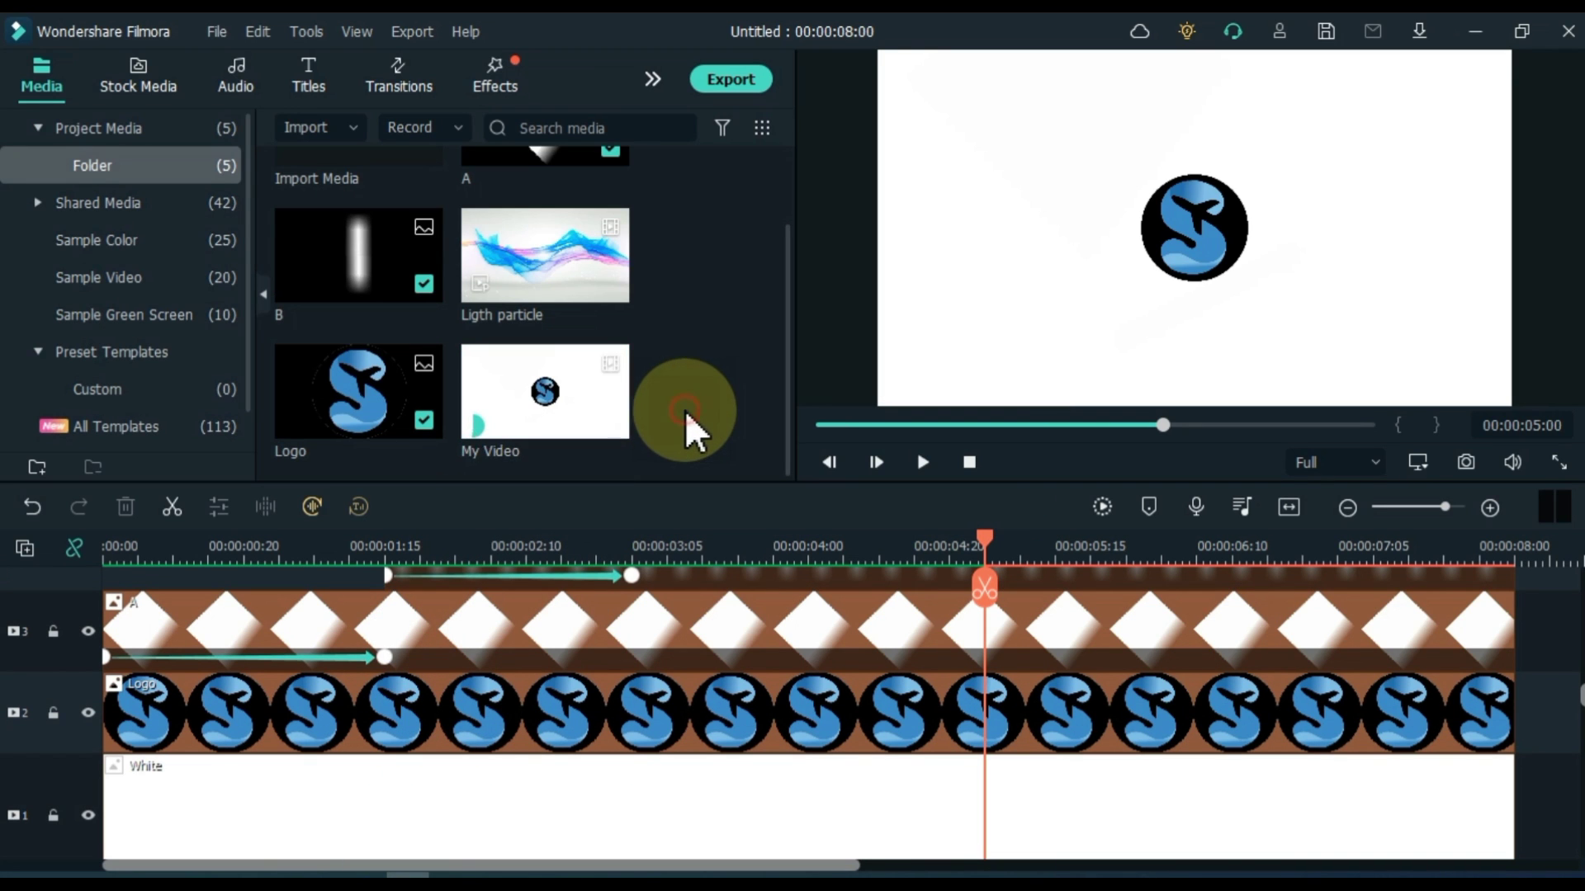
scroll(743, 620, "up", 2)
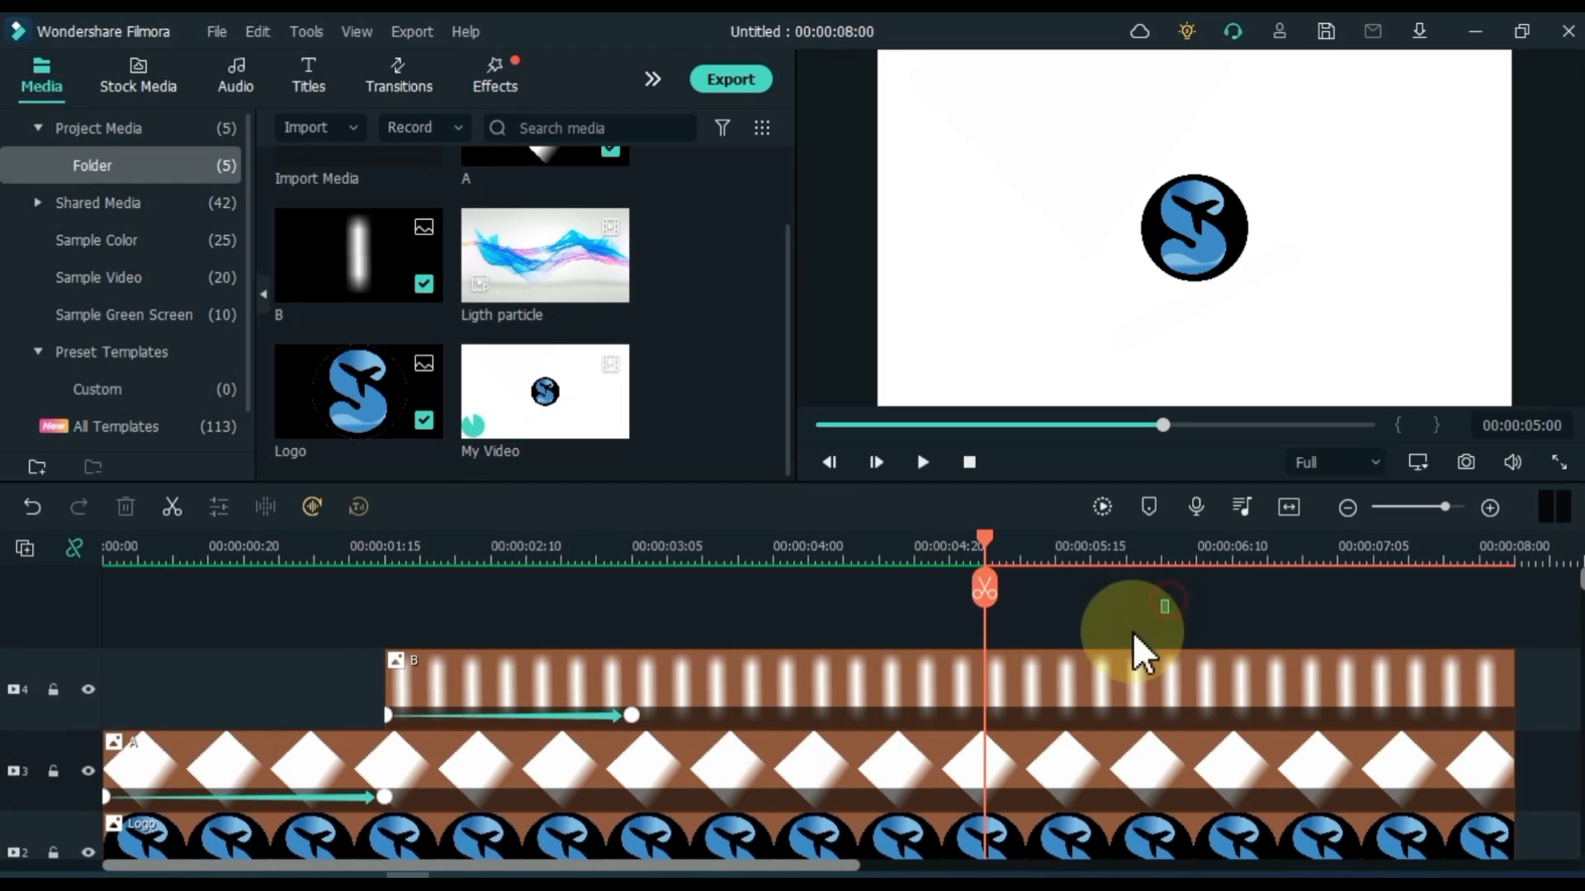
- Delete all timeline clips, add Ligth particle to track 1, and play from the start
left_click_drag(1134, 631, 832, 867)
key("Delete")
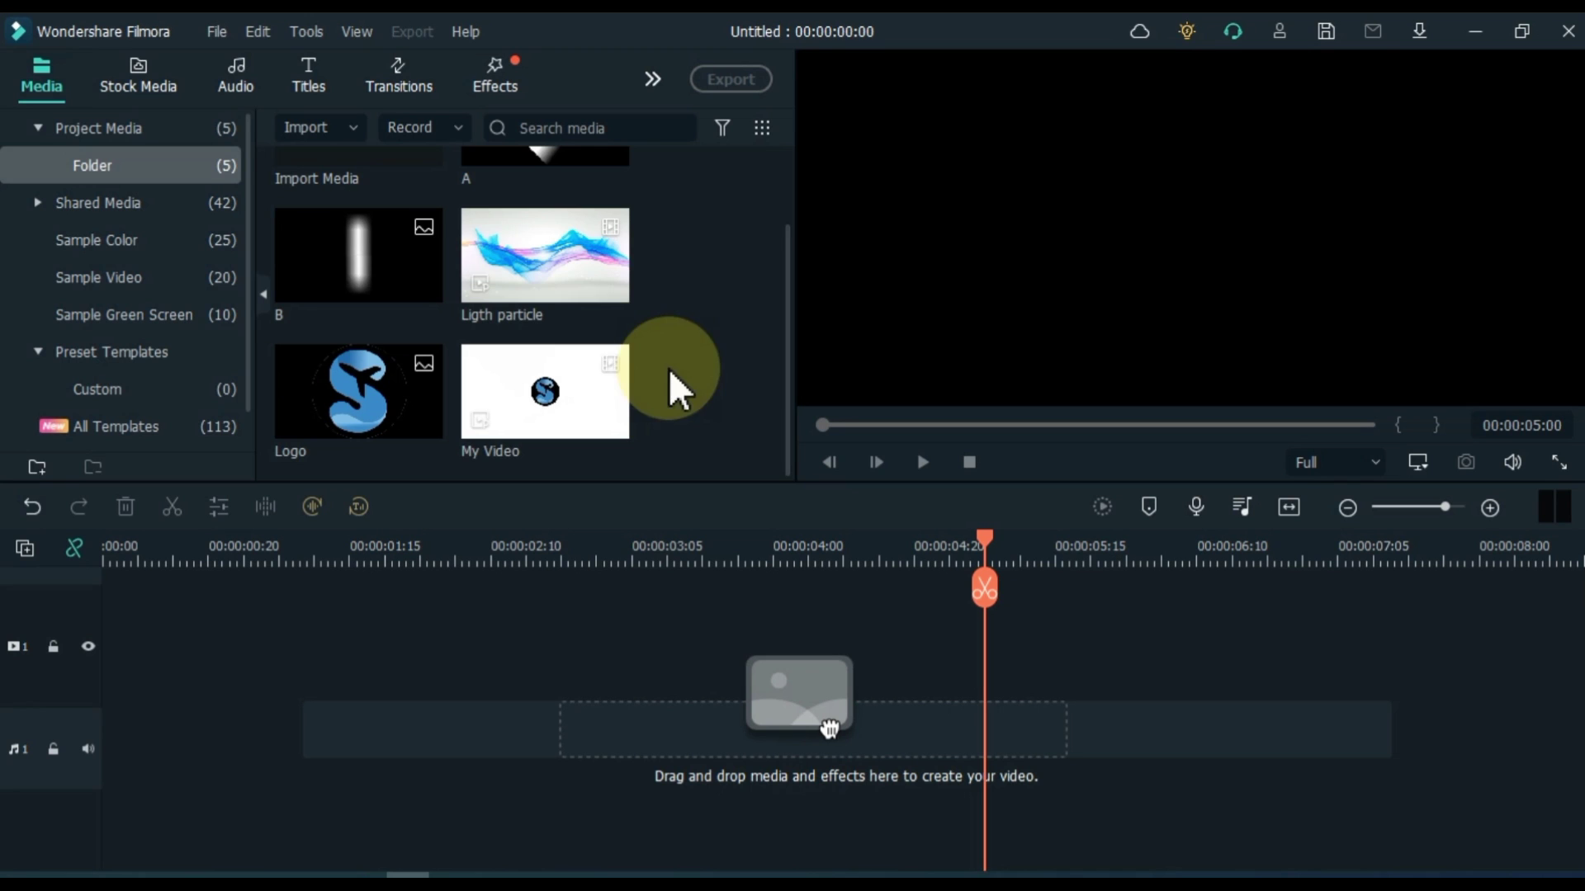
mouse_move(545, 255)
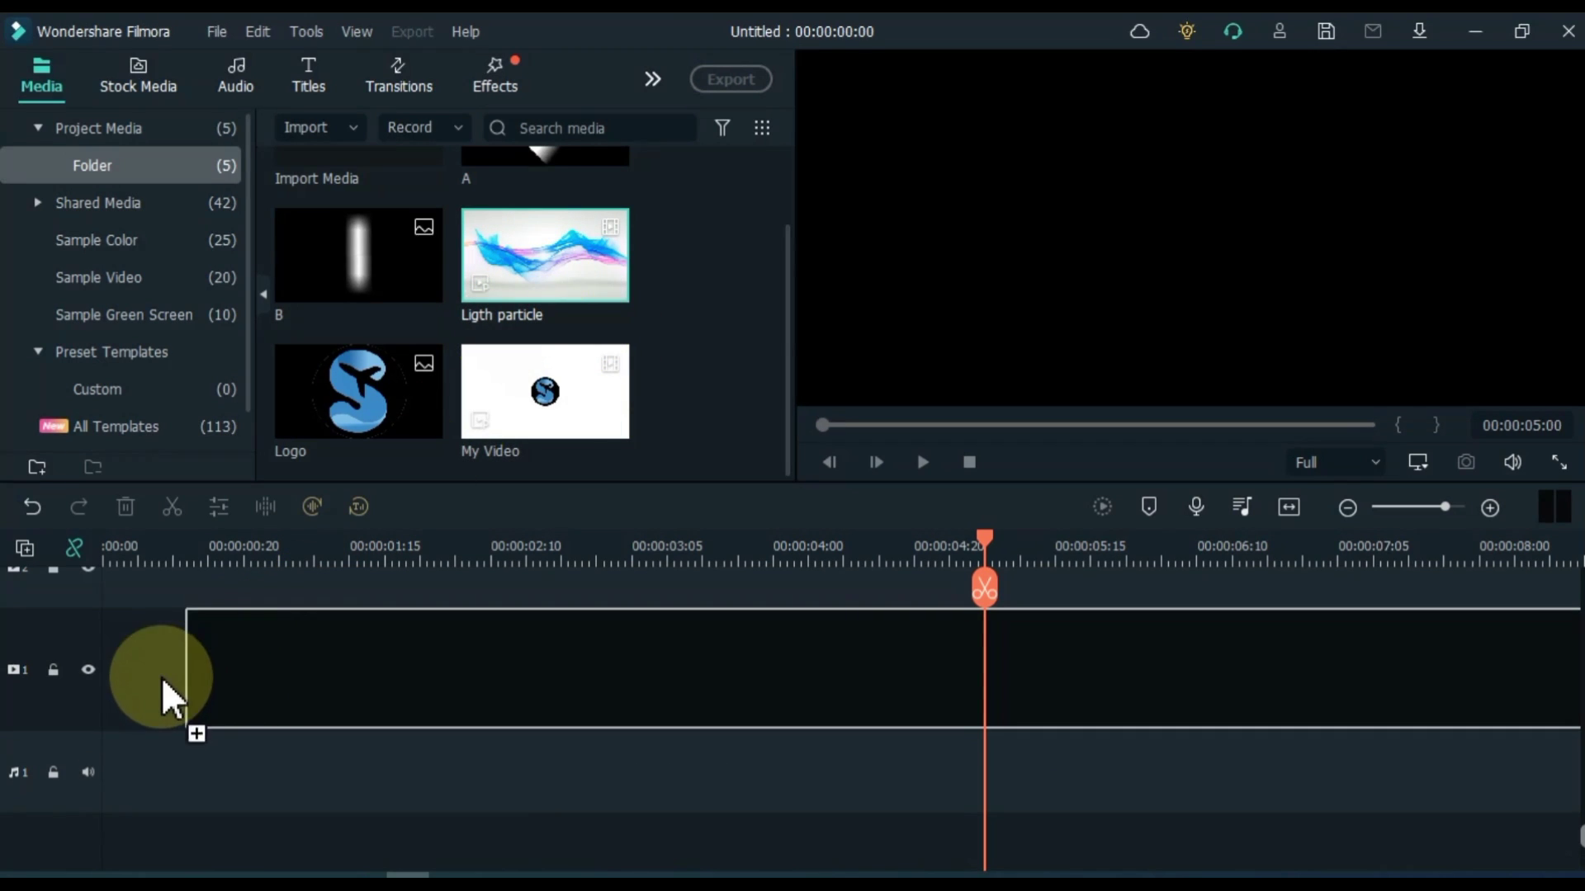
left_click_drag(526, 282, 166, 697)
left_click(879, 502)
left_click(1288, 511)
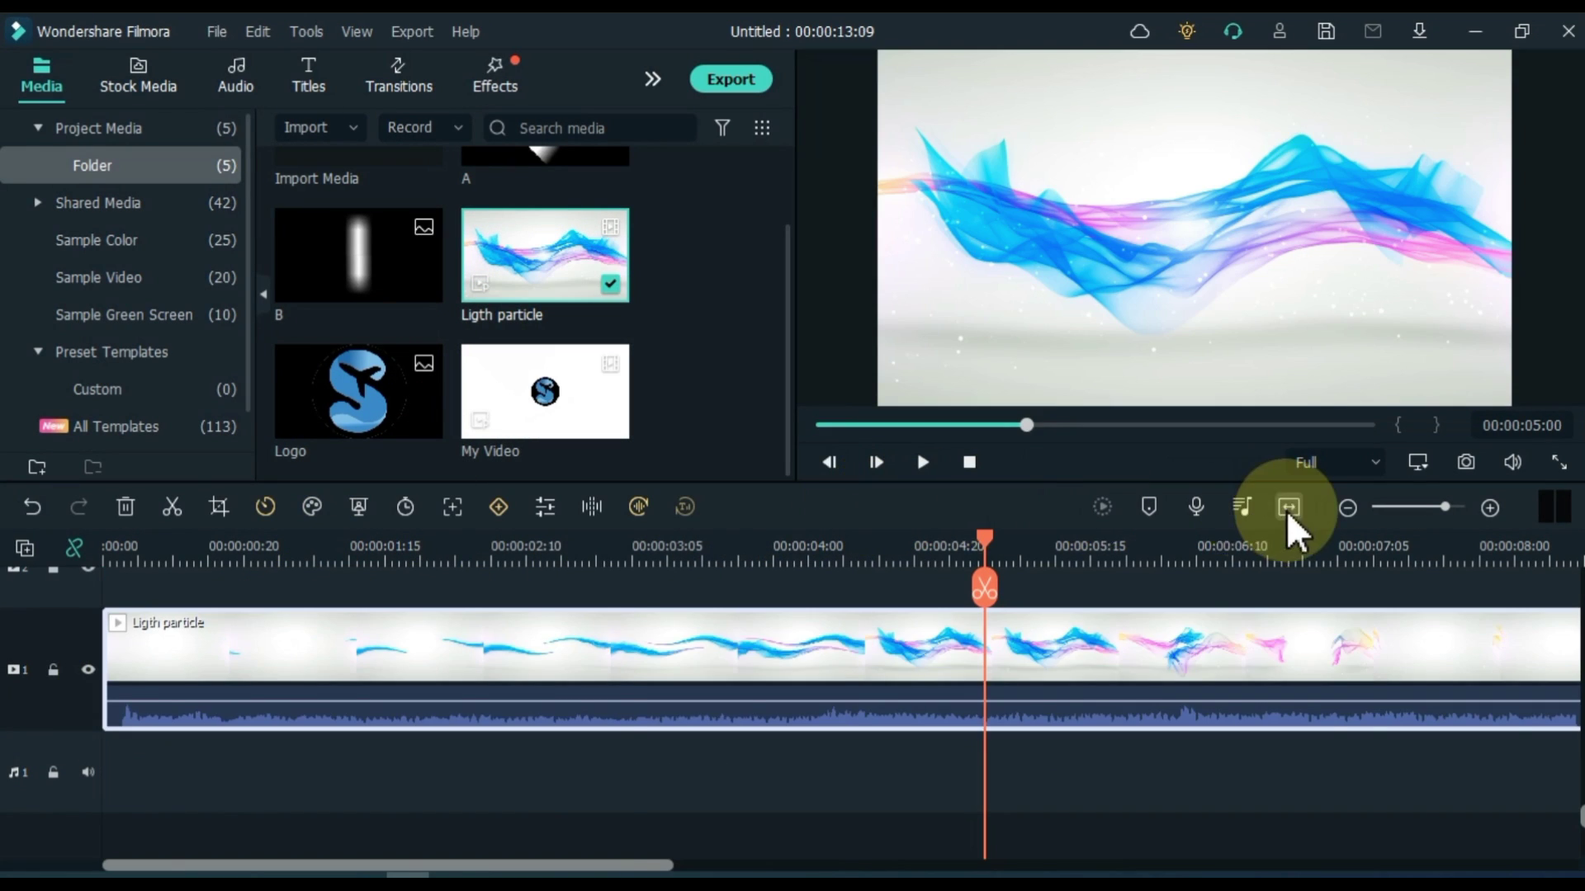
scroll(1123, 595, "up", 2)
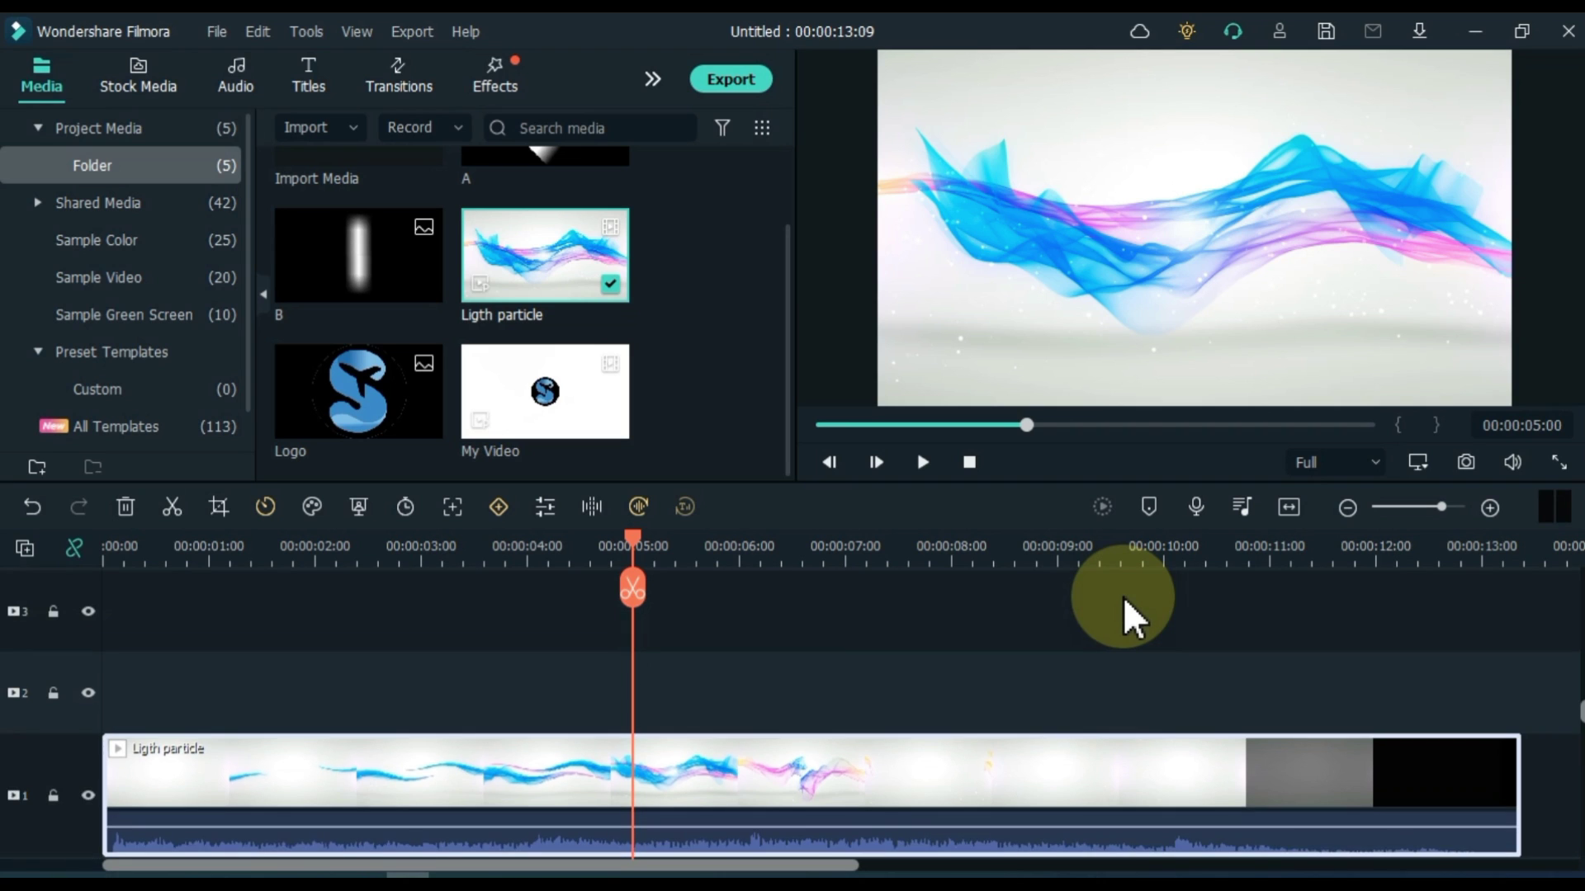
key("Home")
left_click(923, 461)
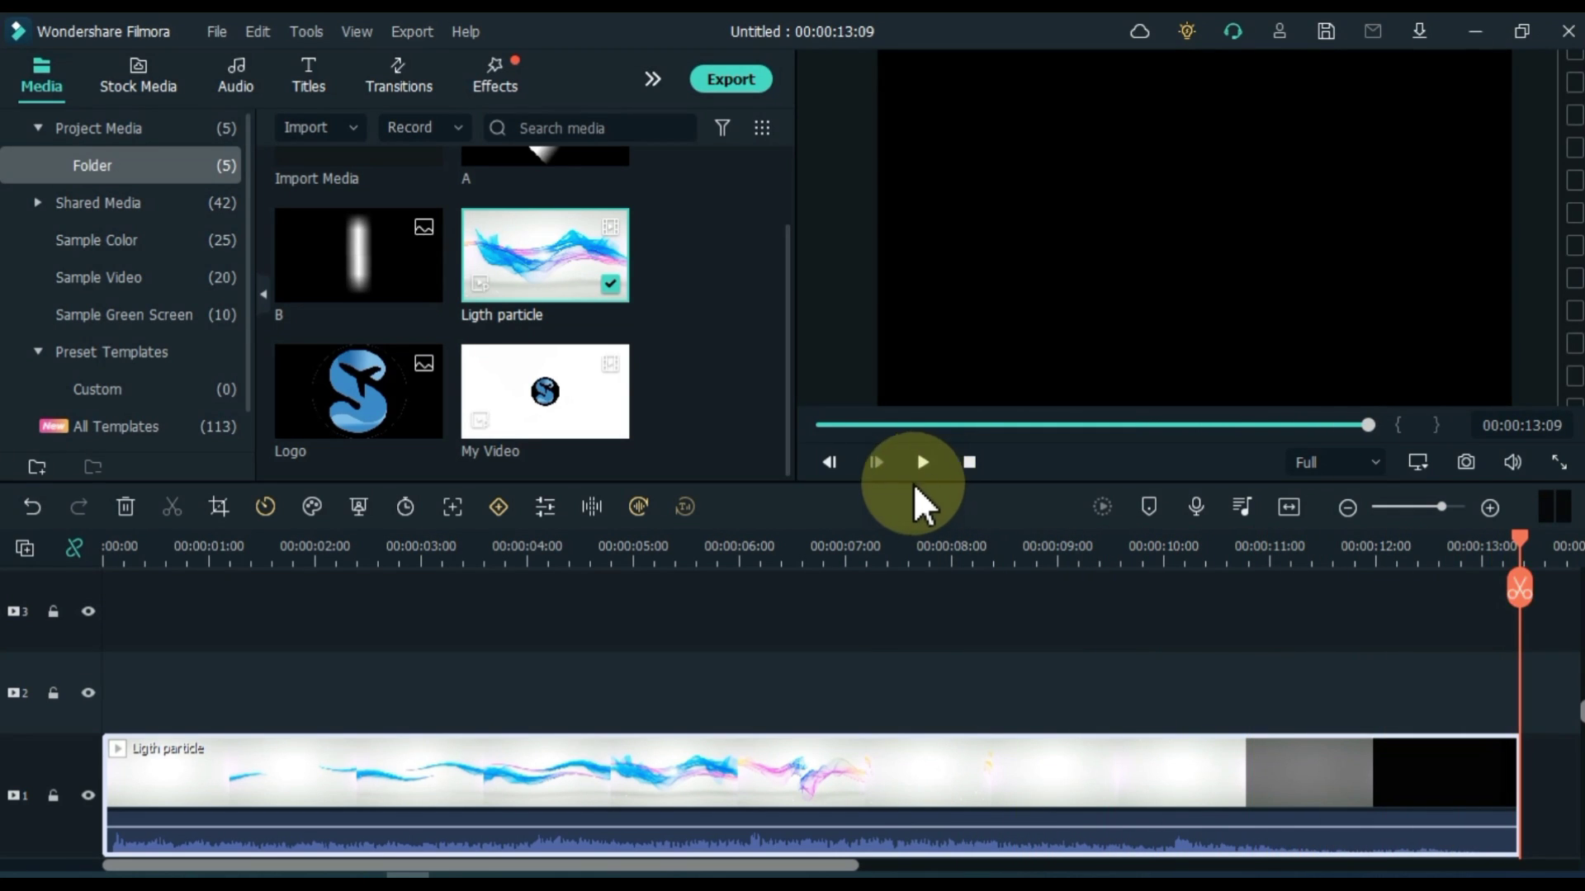
- Put My Video on track 2 with Multiply blending, then replay the intro
mouse_move(542, 436)
left_mouse_down()
mouse_move(654, 698)
mouse_move(672, 675)
left_mouse_up()
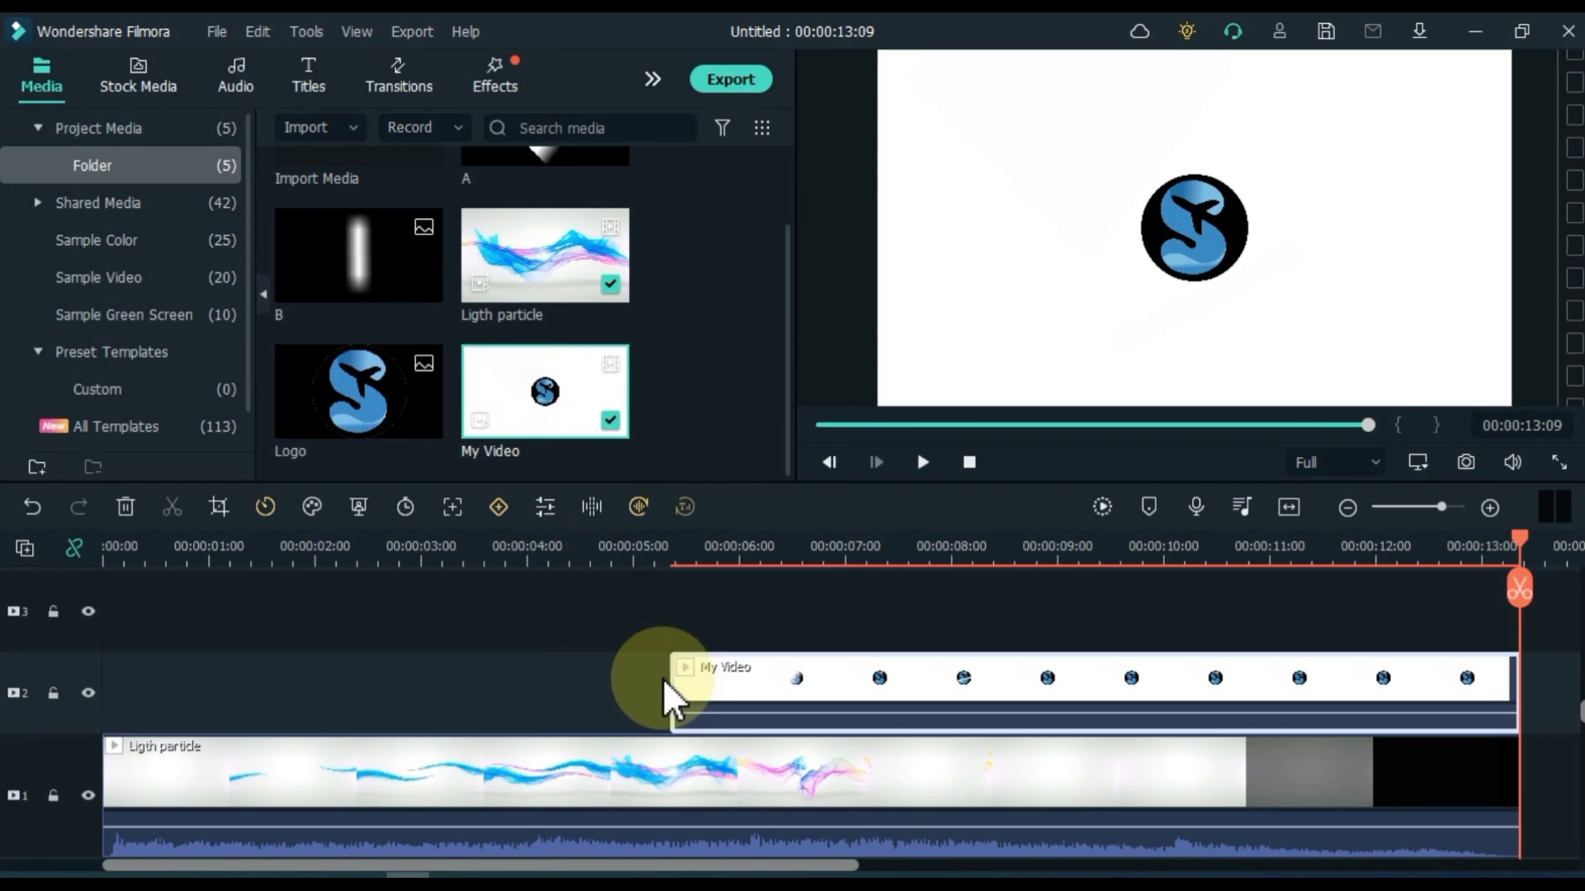
left_click(836, 585)
left_click(856, 675)
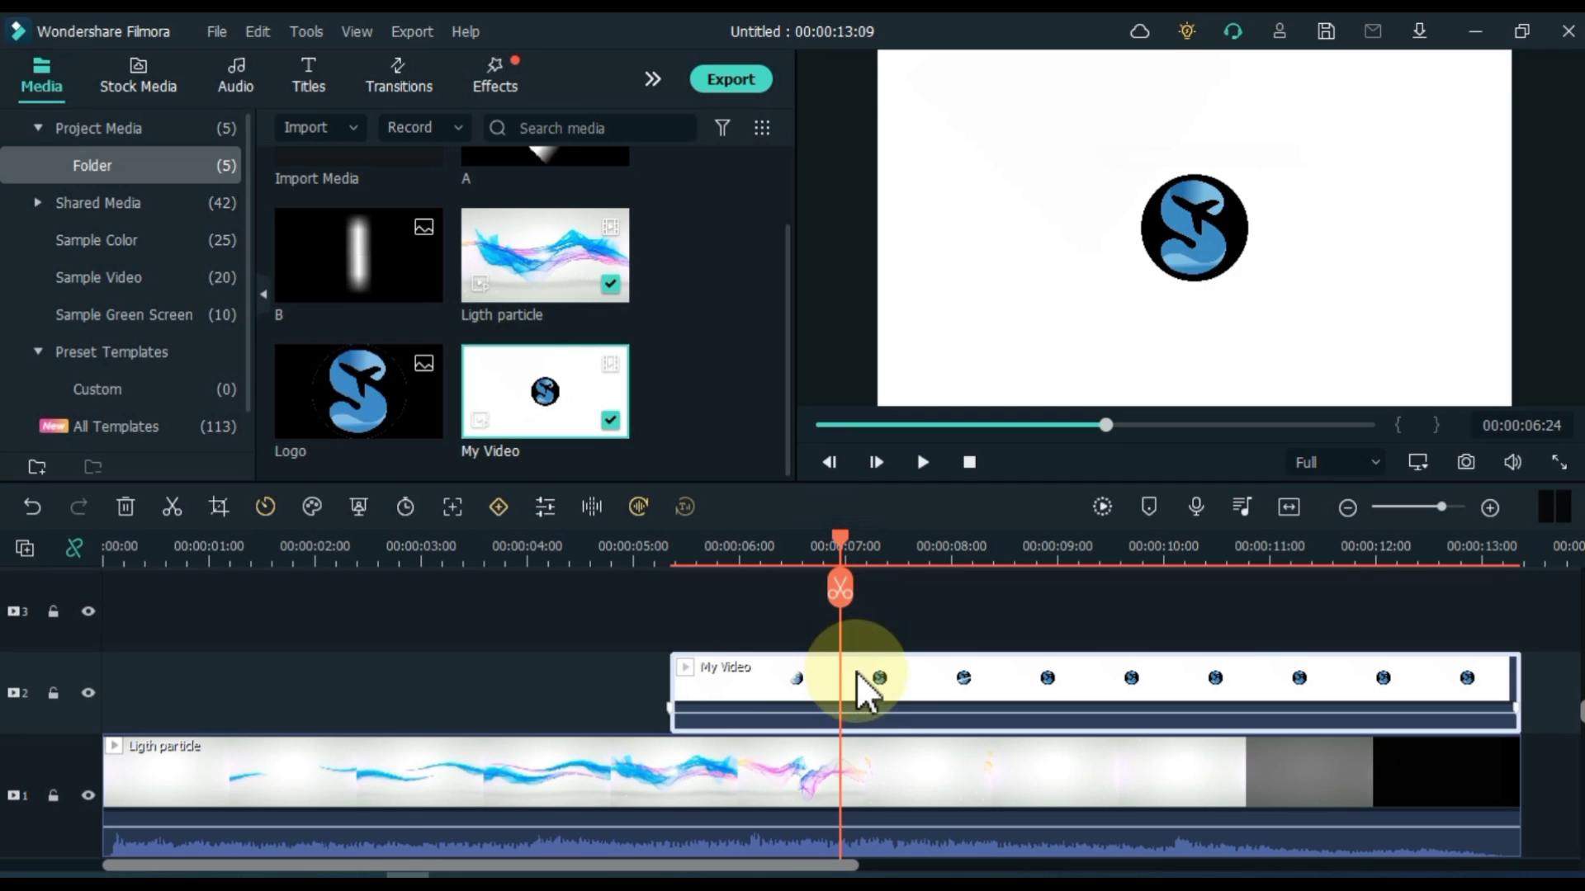
double_click(855, 680)
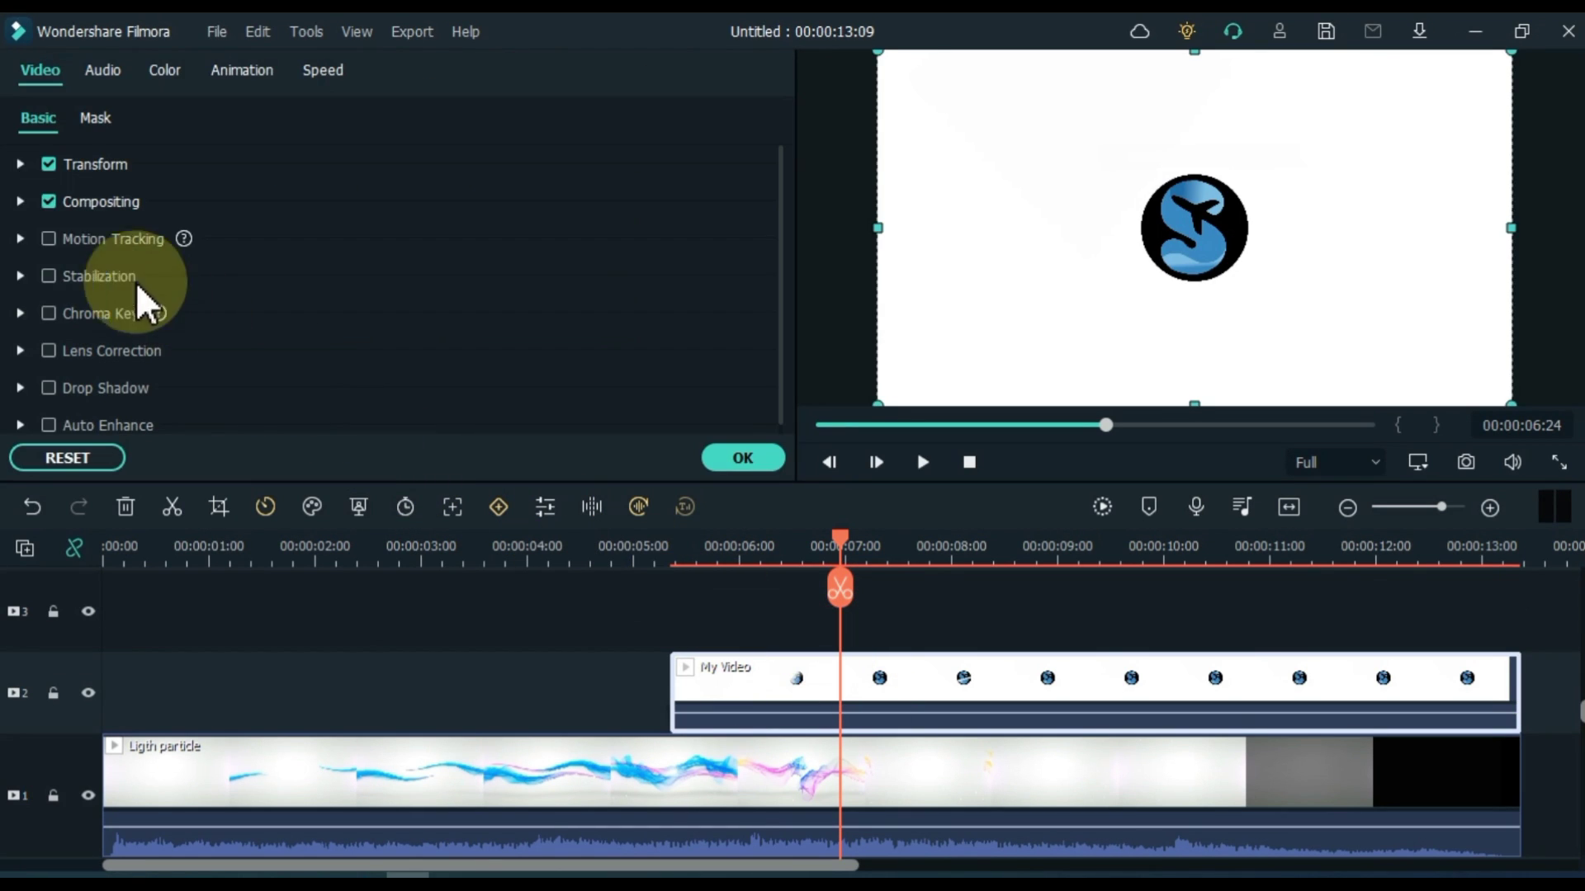
left_click(22, 199)
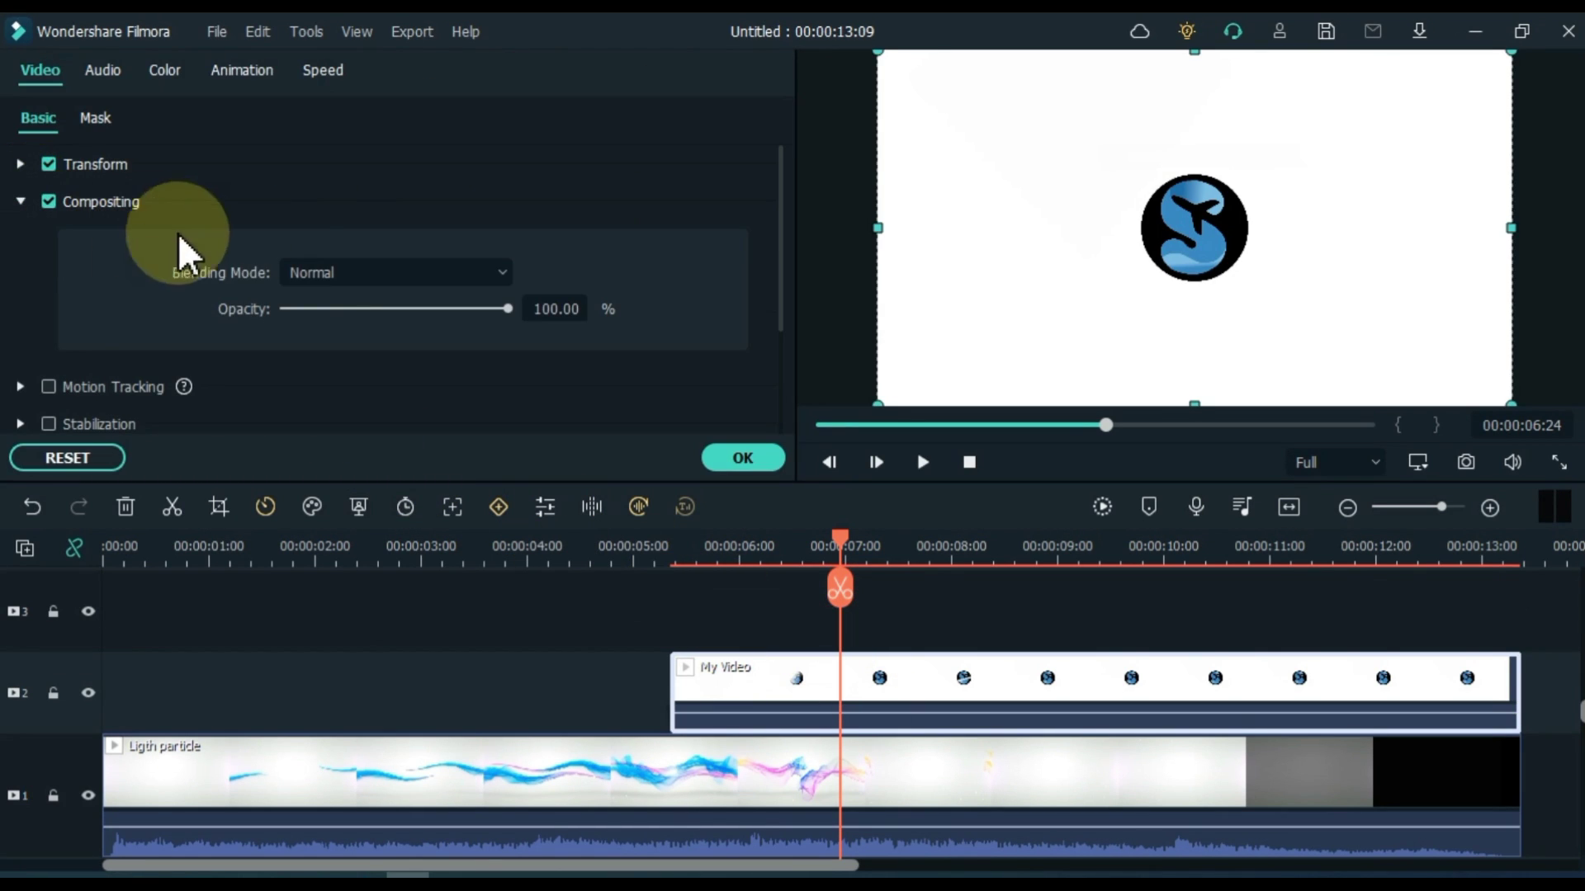
left_click(336, 277)
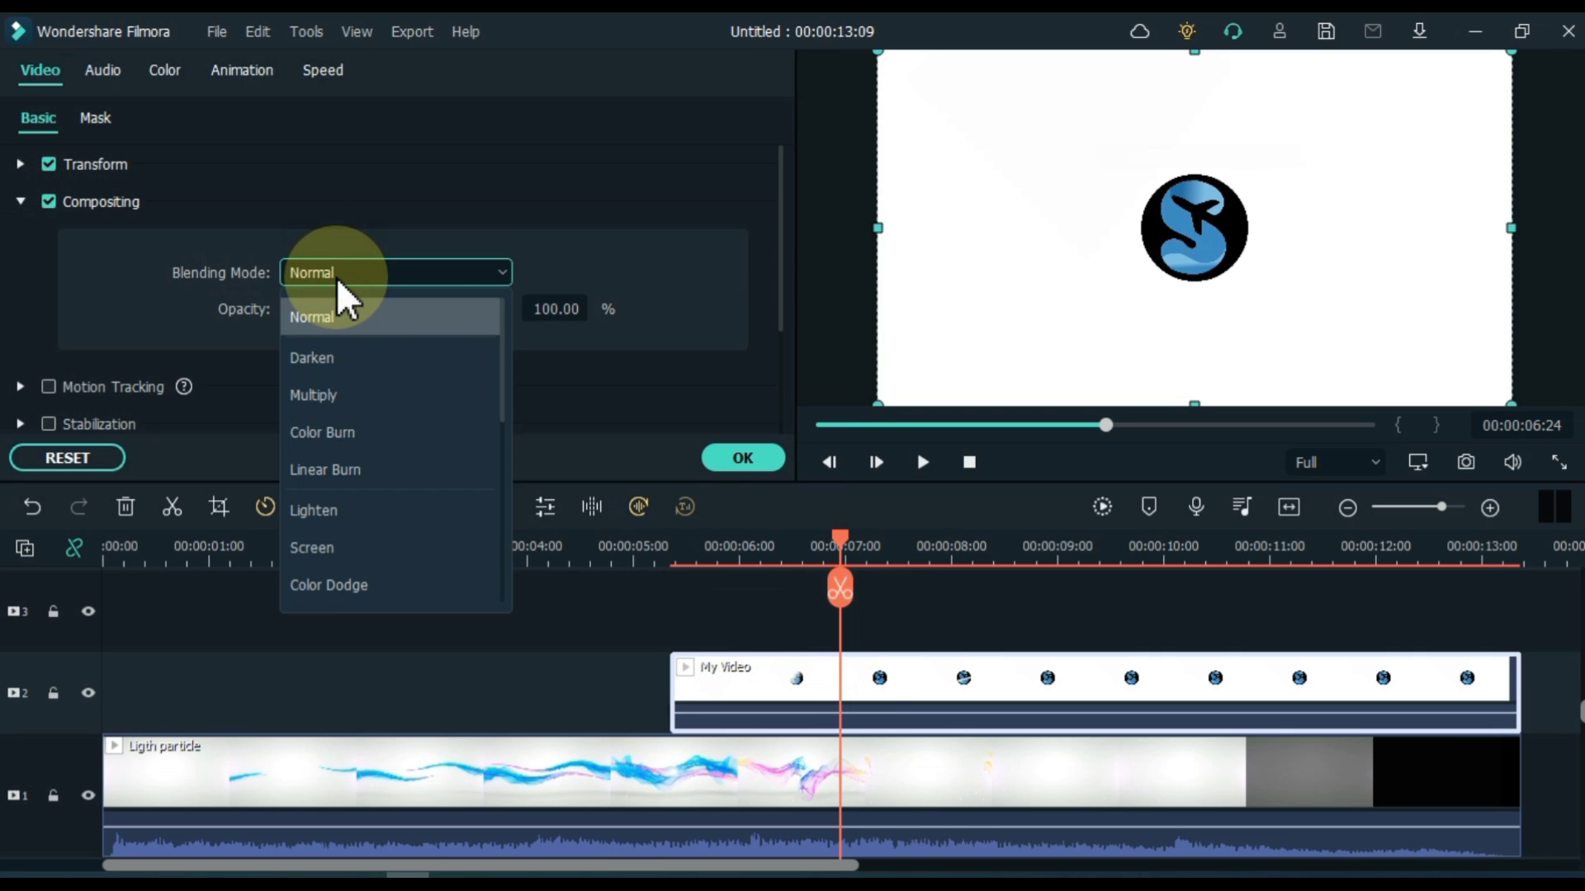
left_click(363, 394)
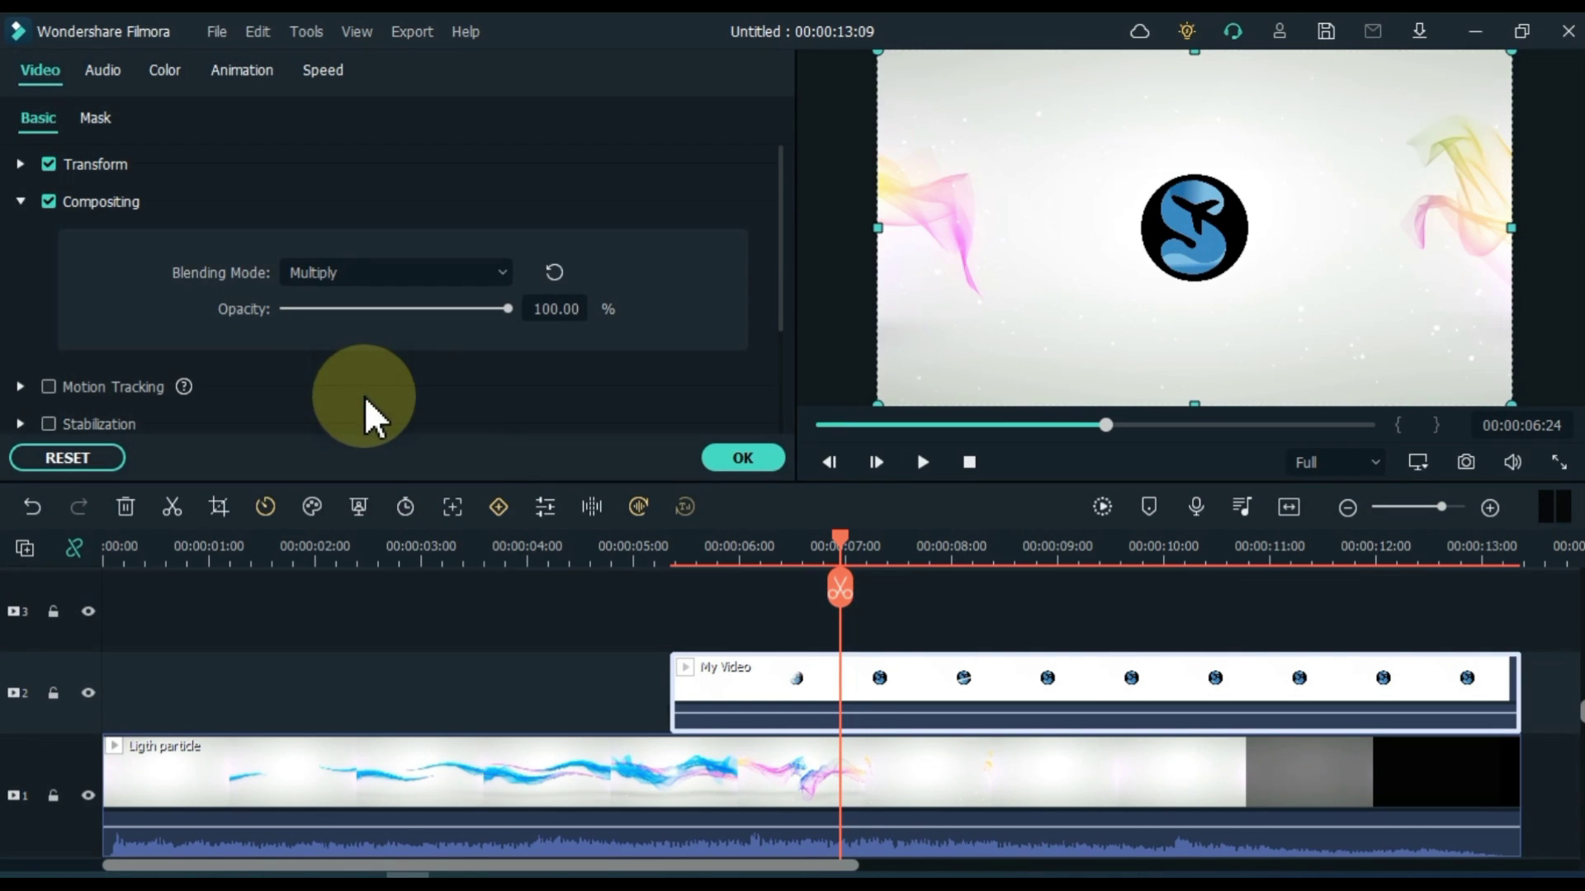
left_click(727, 458)
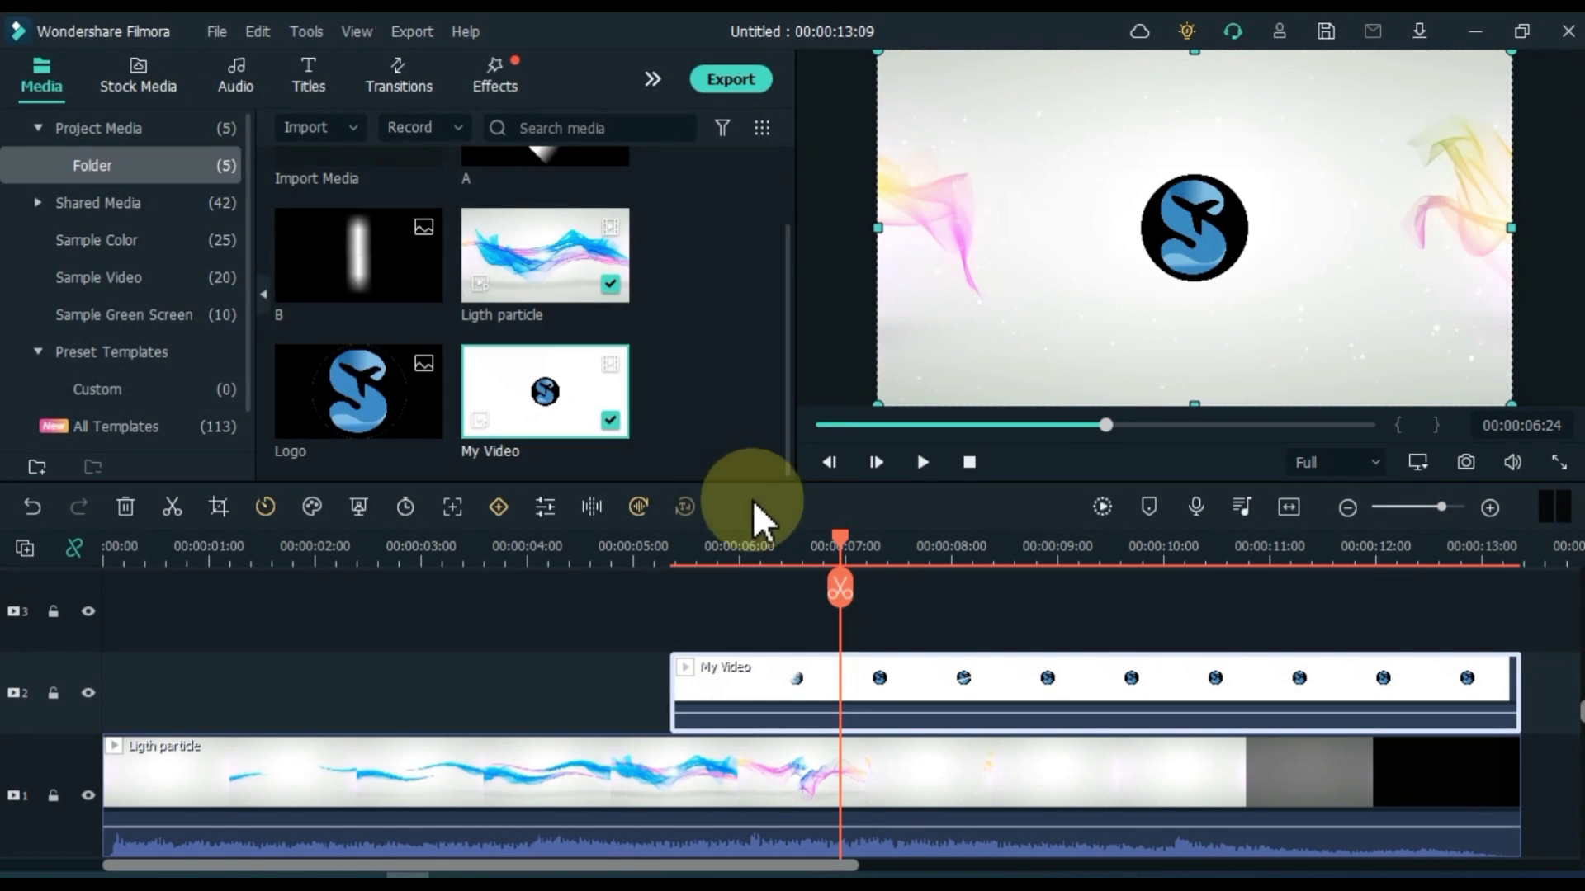
mouse_move(838, 549)
left_mouse_down()
mouse_move(805, 563)
mouse_move(8, 602)
left_mouse_up()
left_click(923, 463)
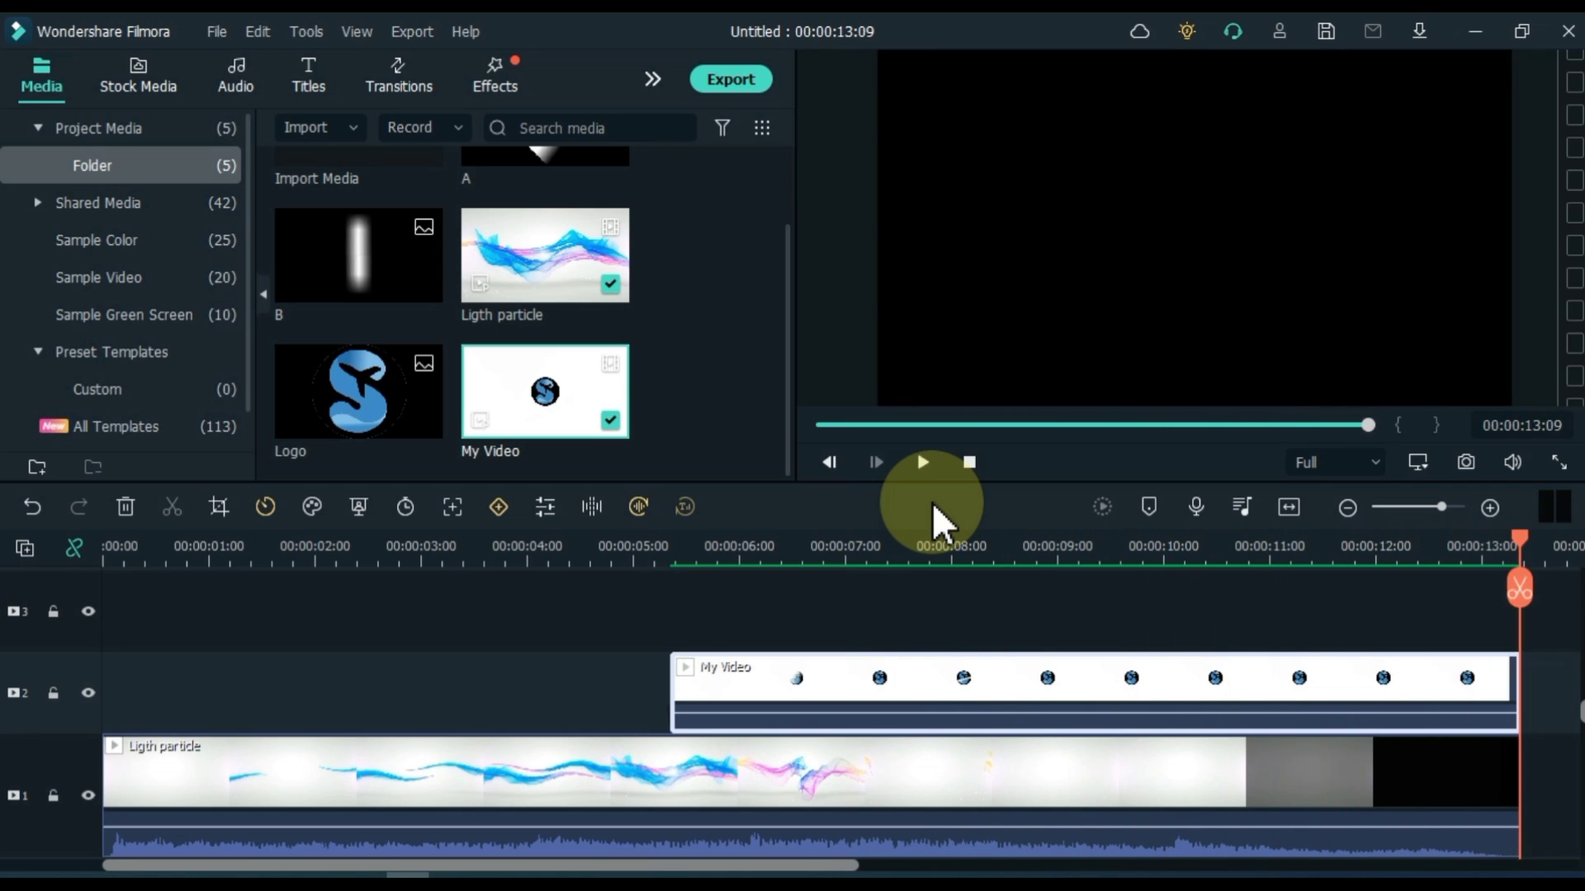
- Add a Default Title to track 3 near the 5-second mark and open its settings
left_click_drag(709, 547, 801, 550)
left_click(312, 79)
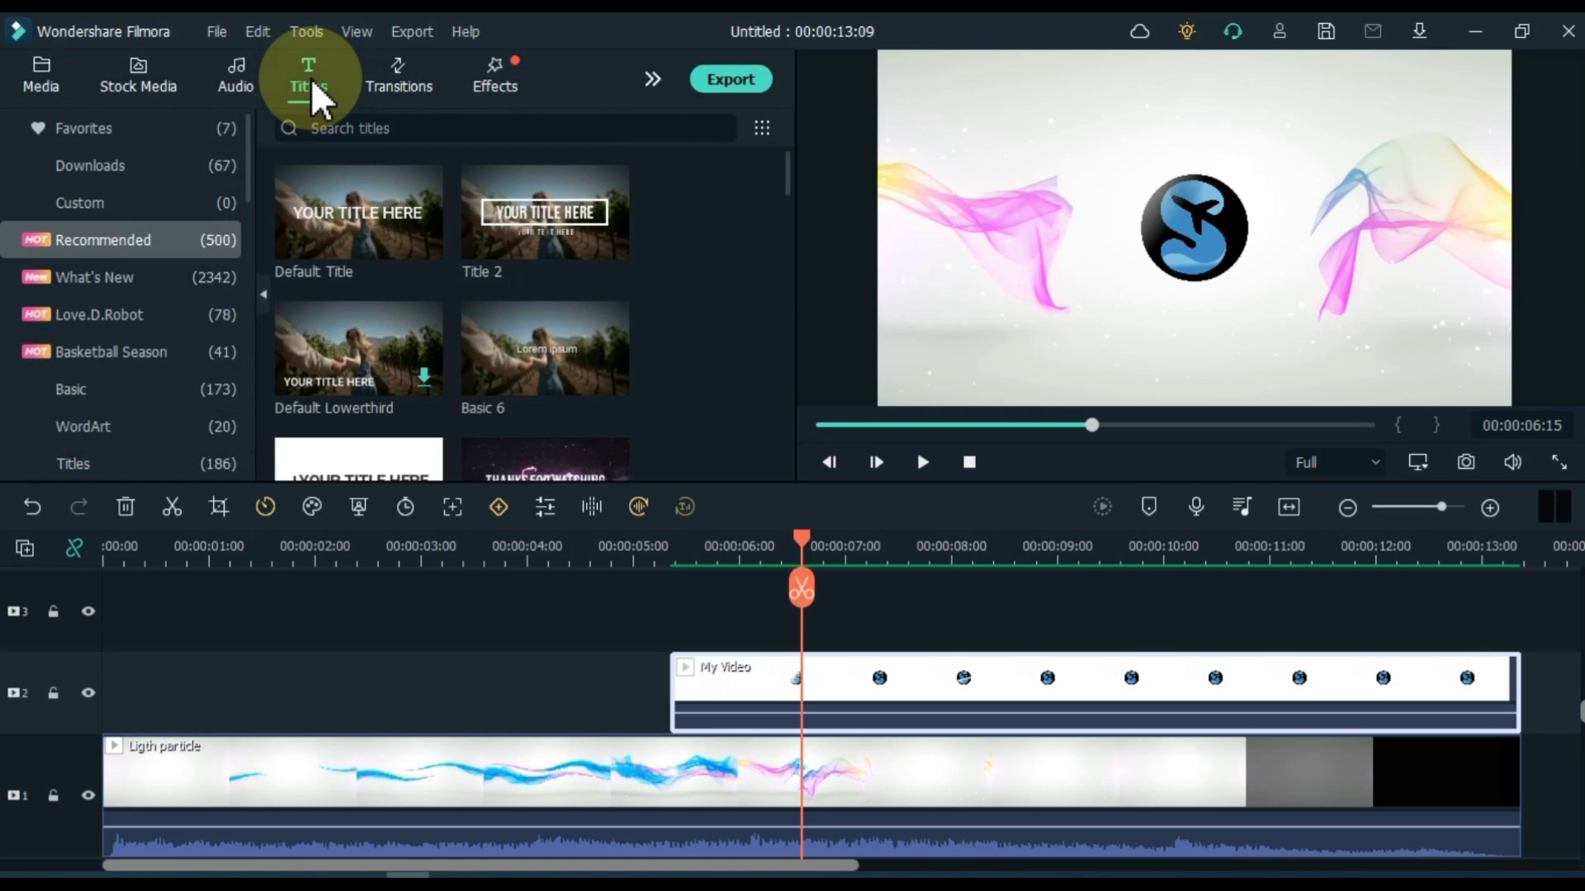
mouse_move(343, 229)
left_mouse_down()
mouse_move(772, 530)
mouse_move(813, 626)
left_mouse_up()
double_click(1015, 582)
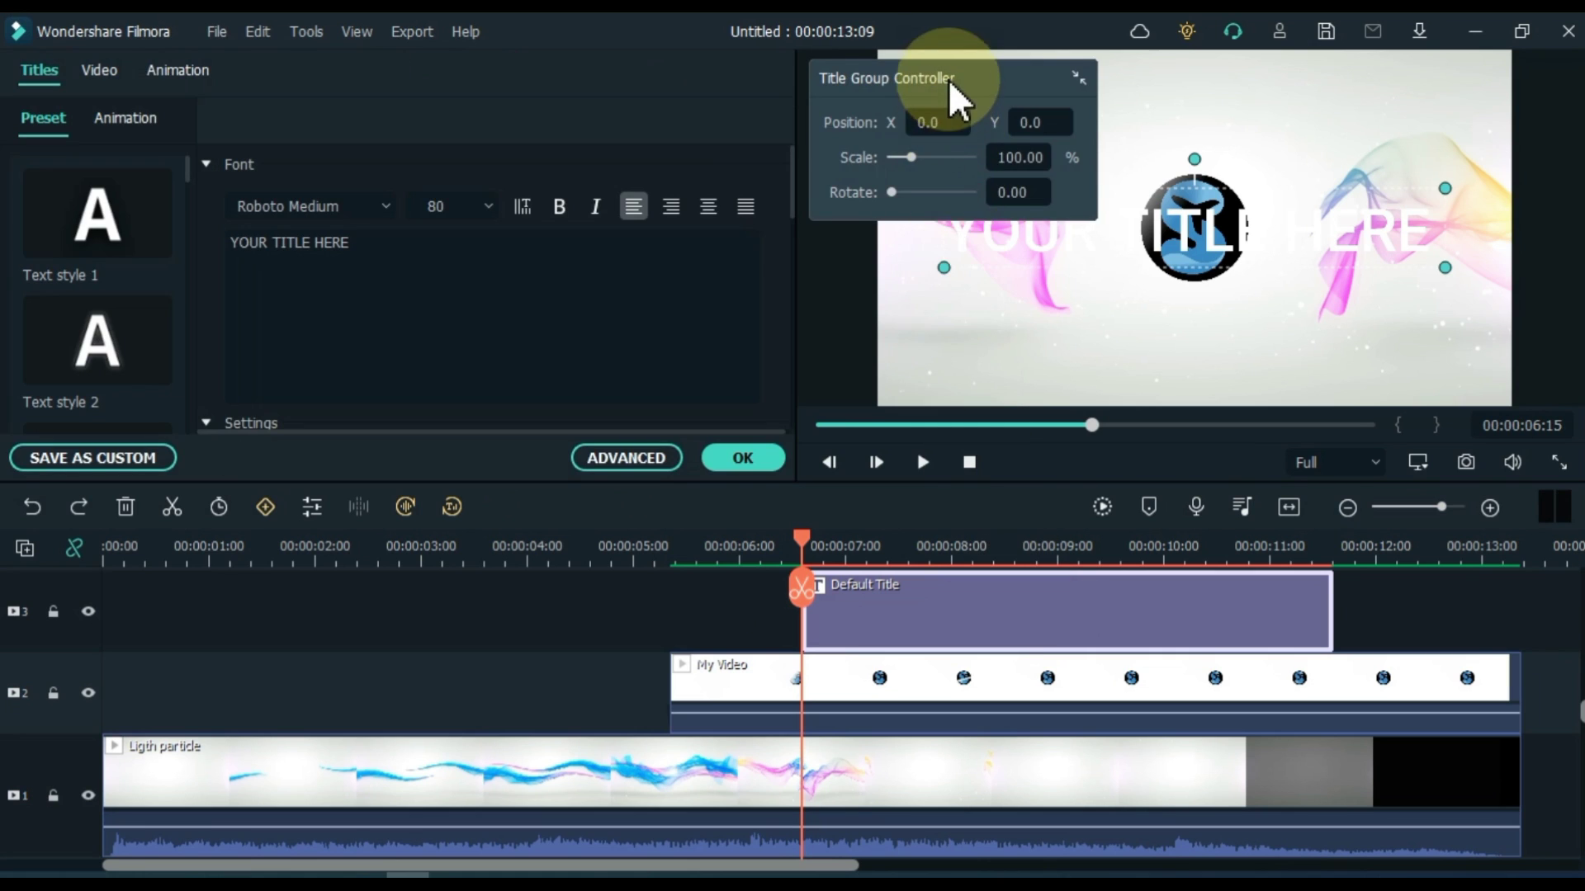
mouse_move(948, 79)
left_mouse_down()
mouse_move(914, 334)
mouse_move(548, 733)
left_mouse_up()
scroll(484, 334, "down", 5)
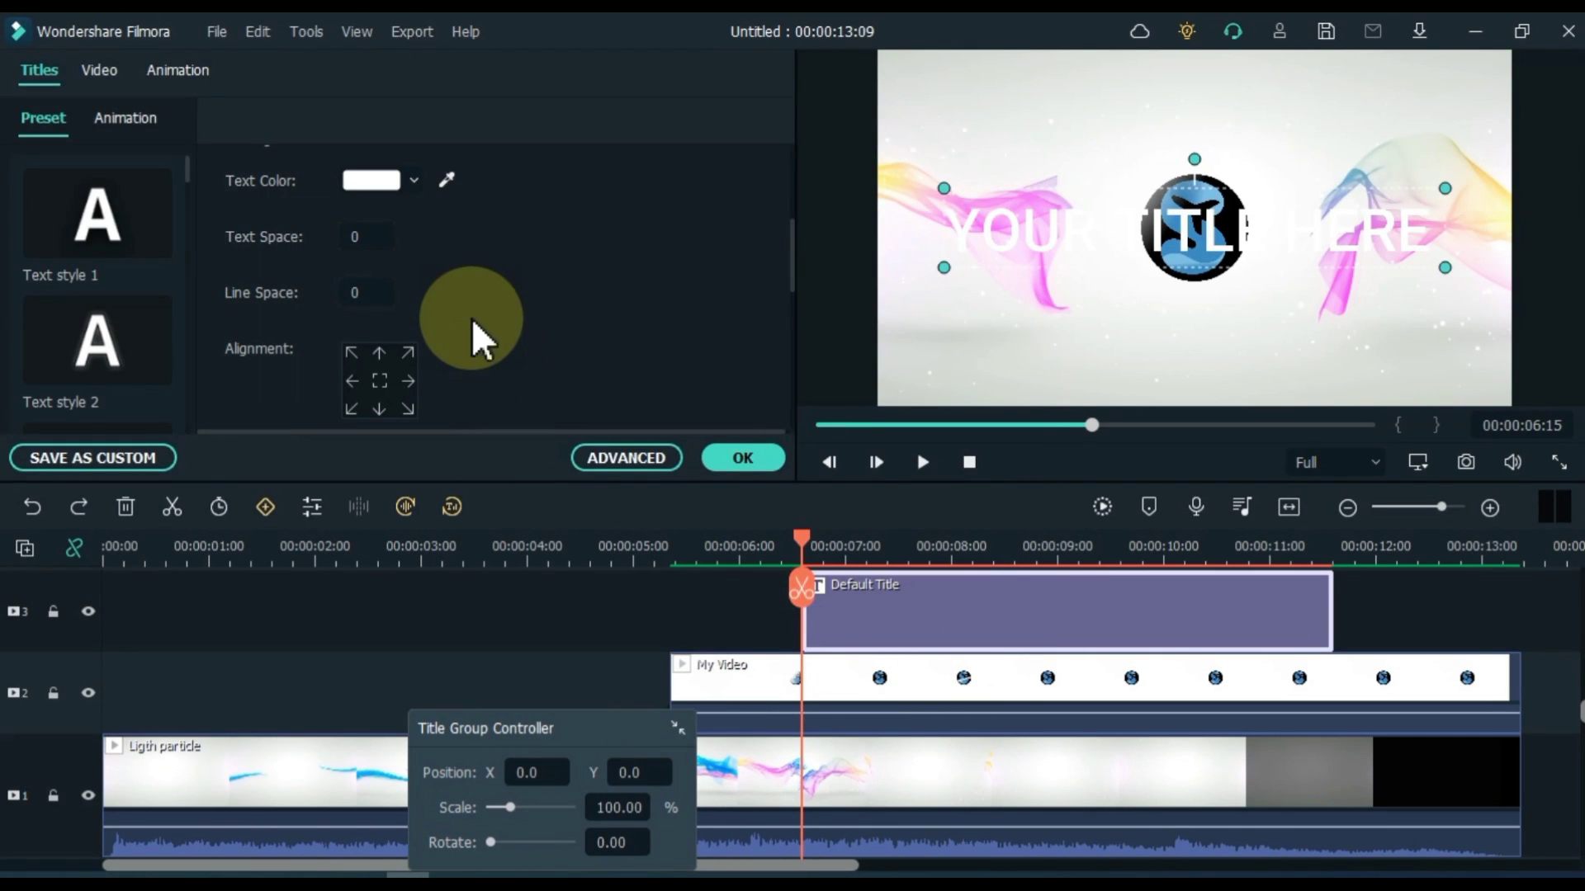
- Make the title text black and select all of its text for editing
left_click(376, 180)
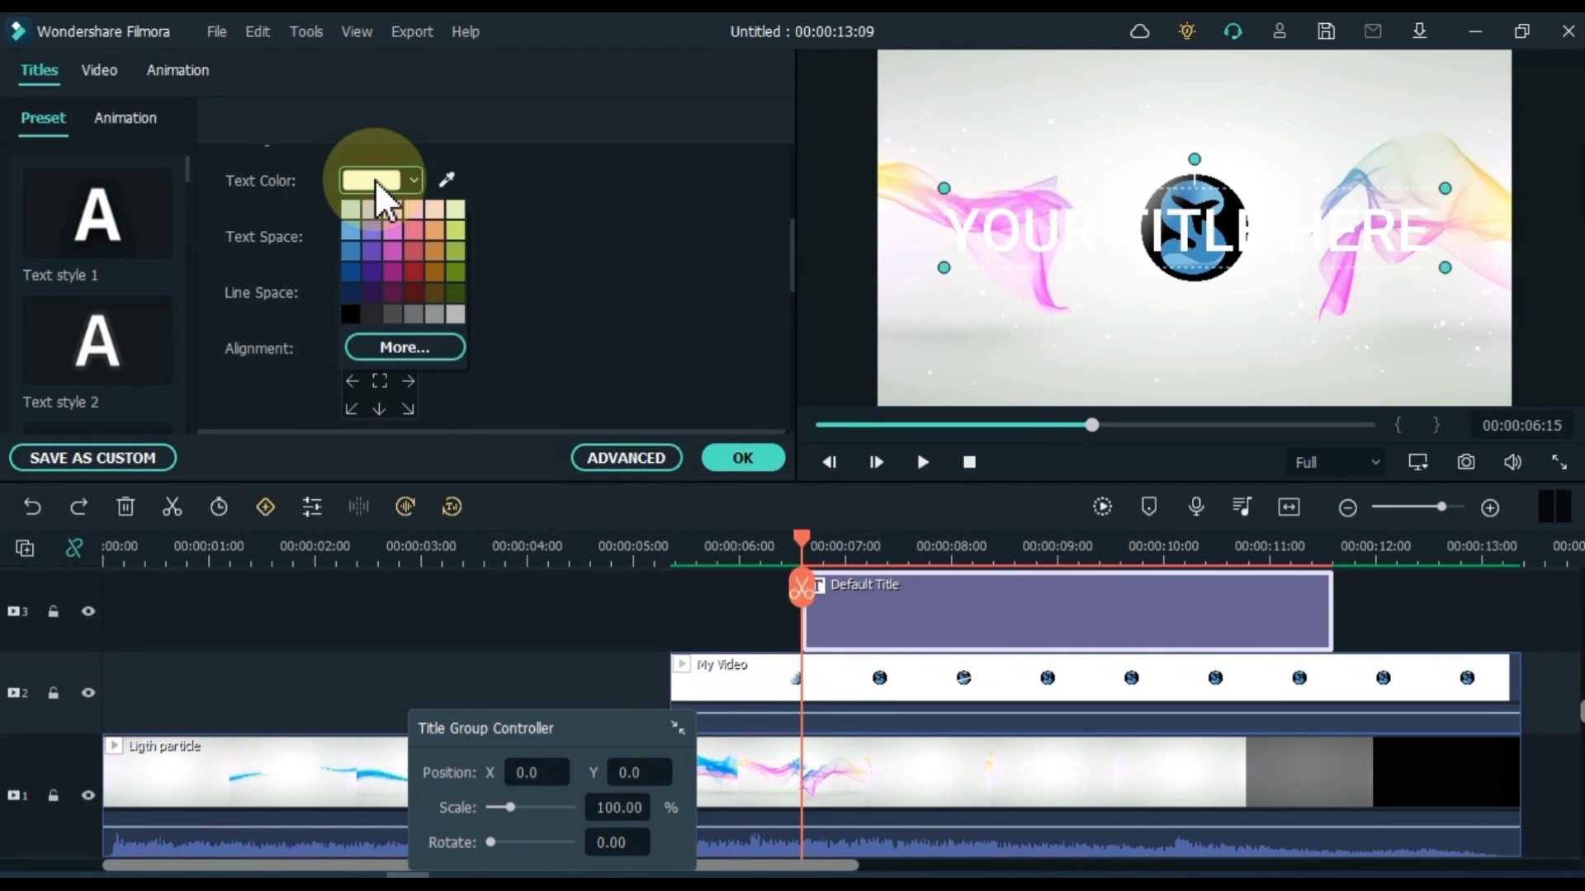
left_click(352, 309)
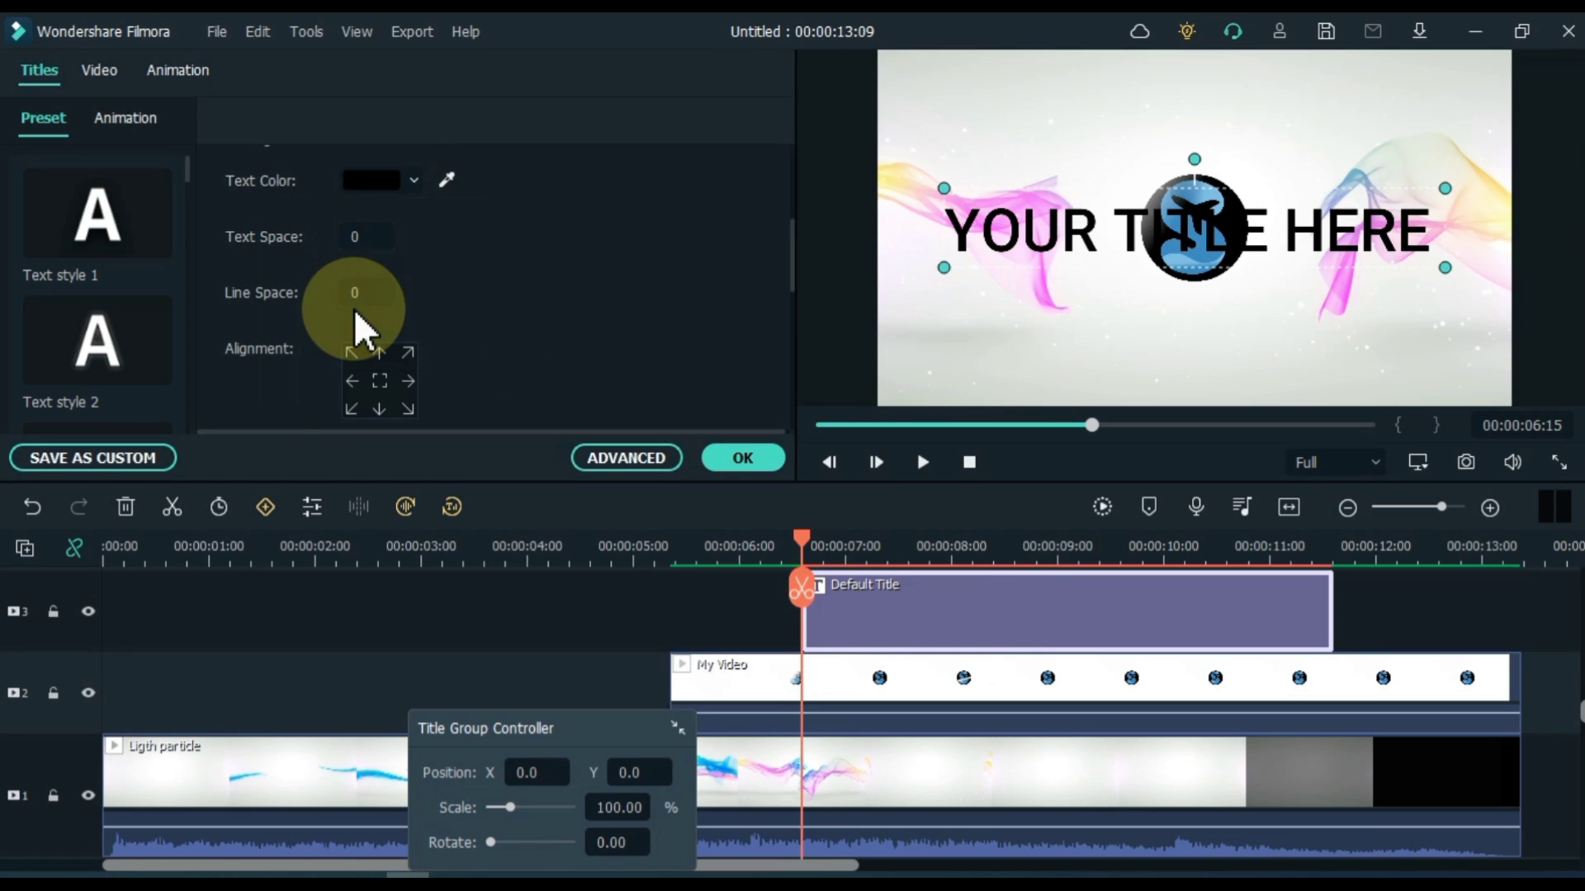
scroll(433, 310, "up", 5)
left_click(423, 267)
key("ctrl+a")
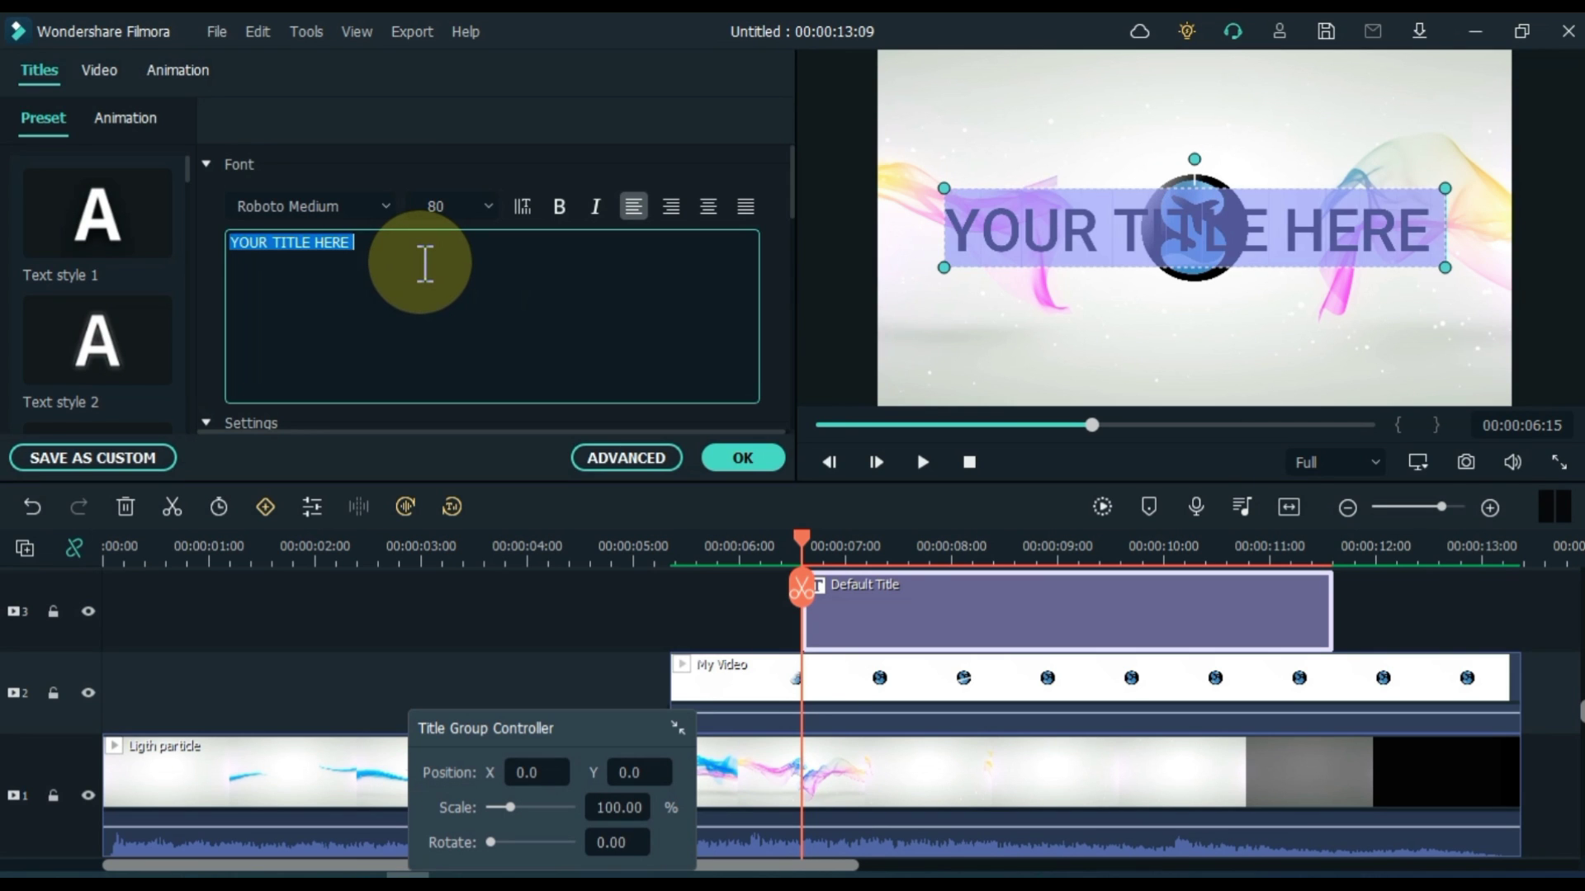
type("SALIH TUTORI")
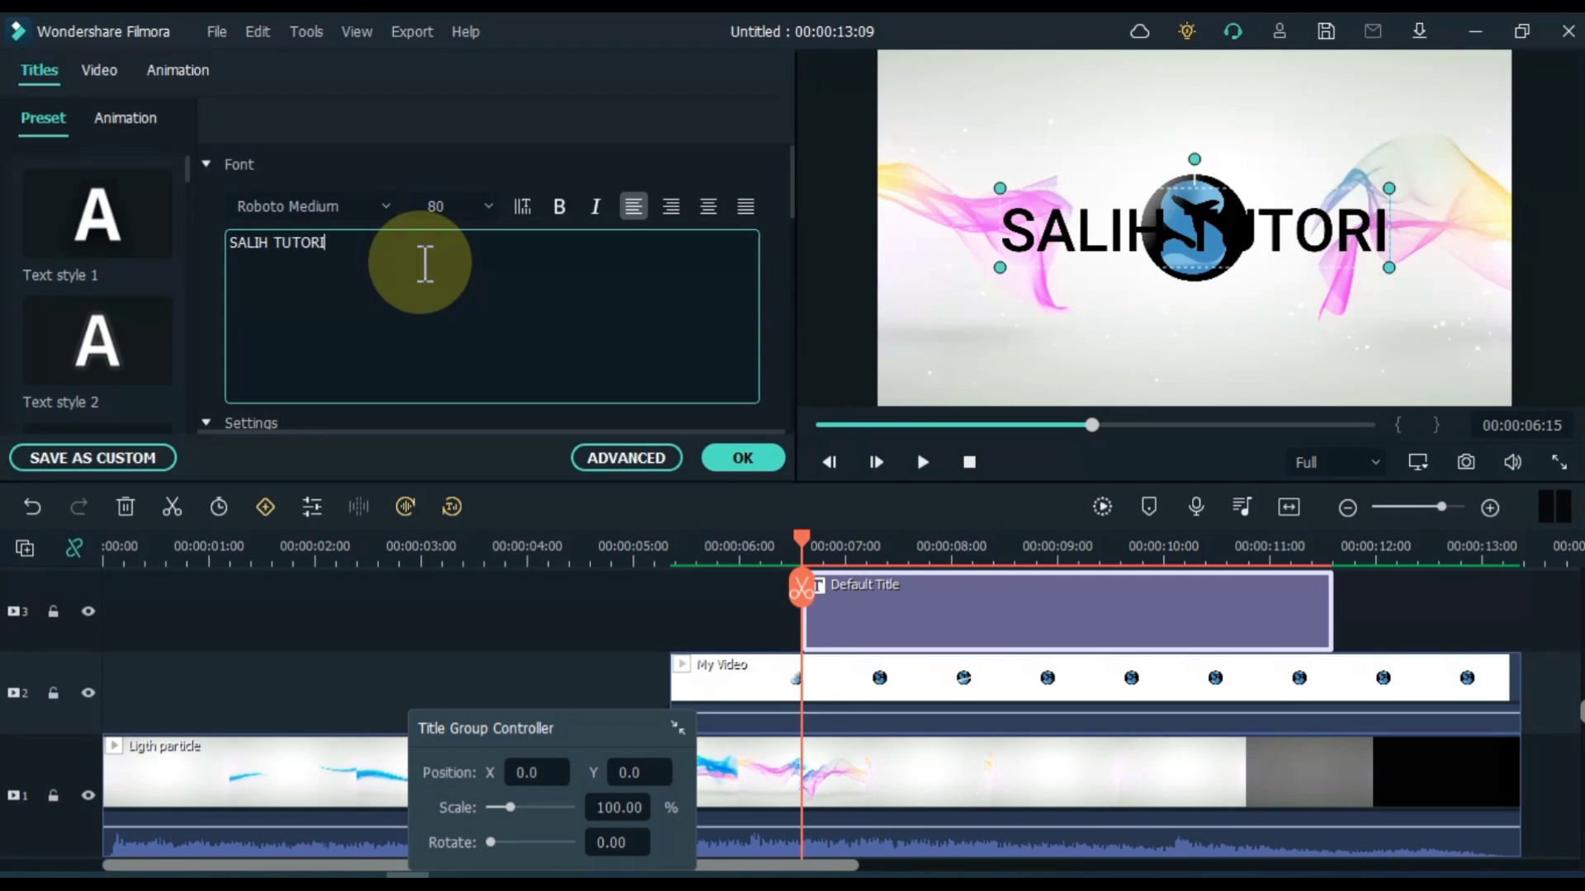
type("ALS")
- Adjust the title's font size, keep it below the logo, and select the font name
double_click(447, 213)
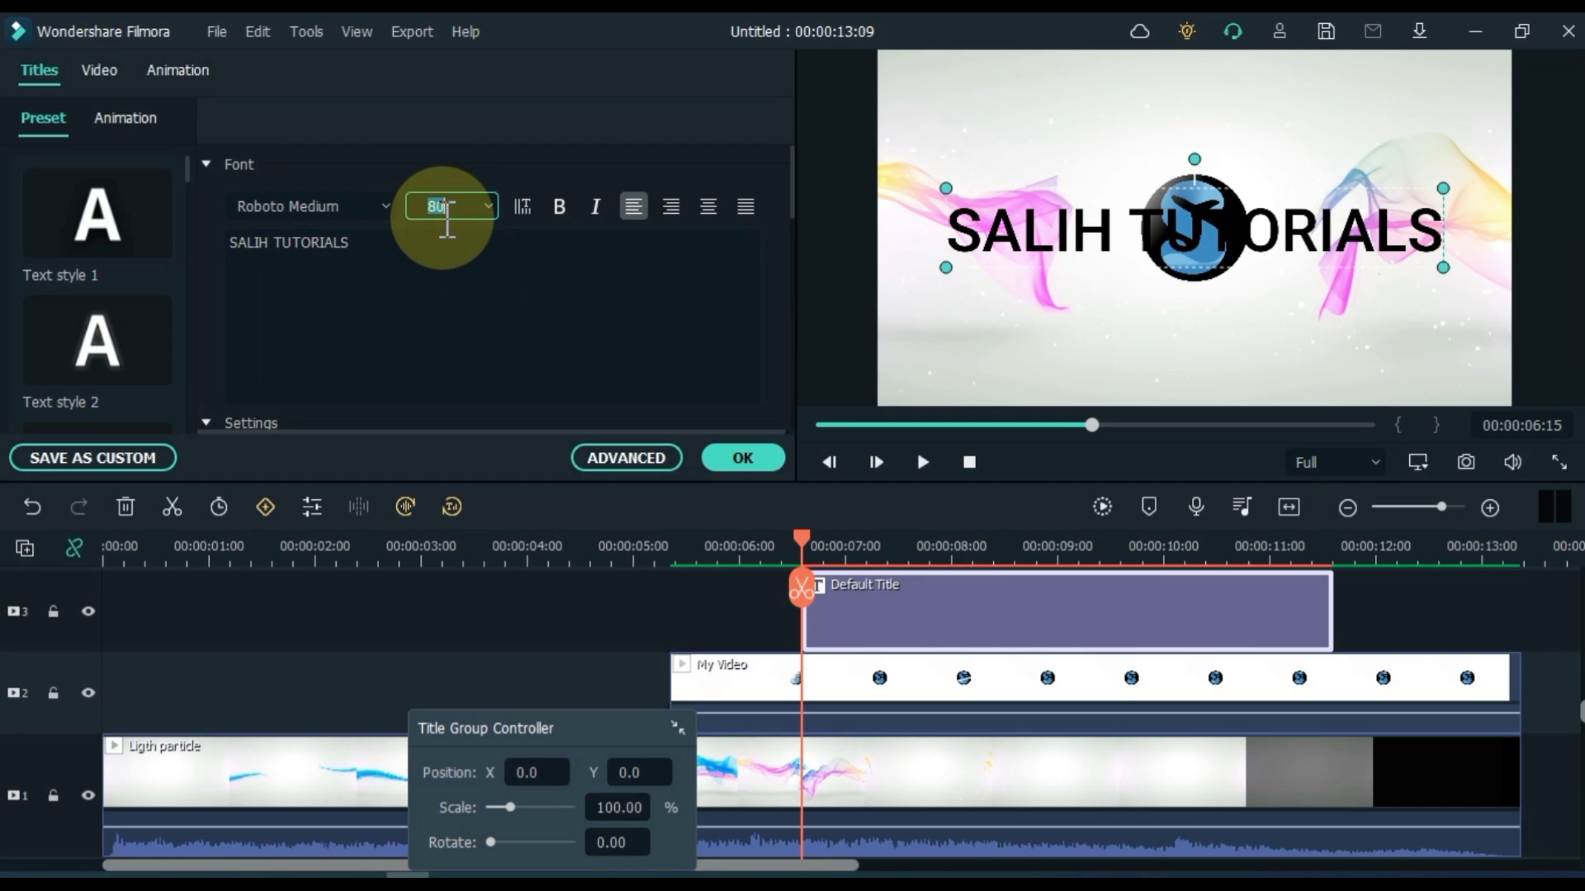
scroll(447, 214, "down", 15)
scroll(446, 213, "down", 15)
scroll(447, 213, "down", 8)
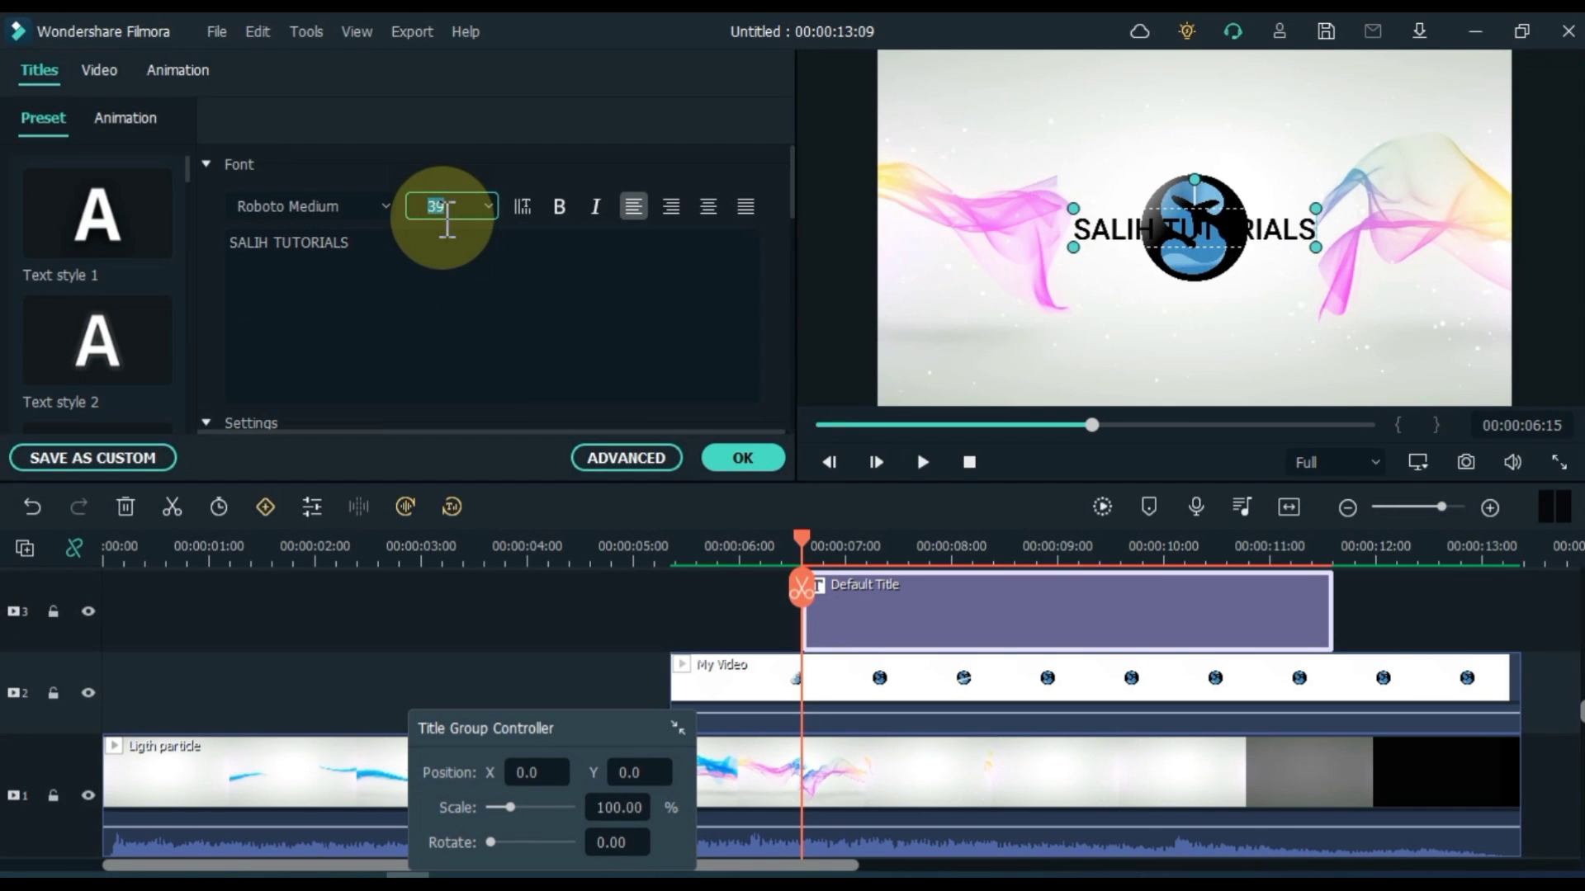
scroll(448, 214, "up", 2)
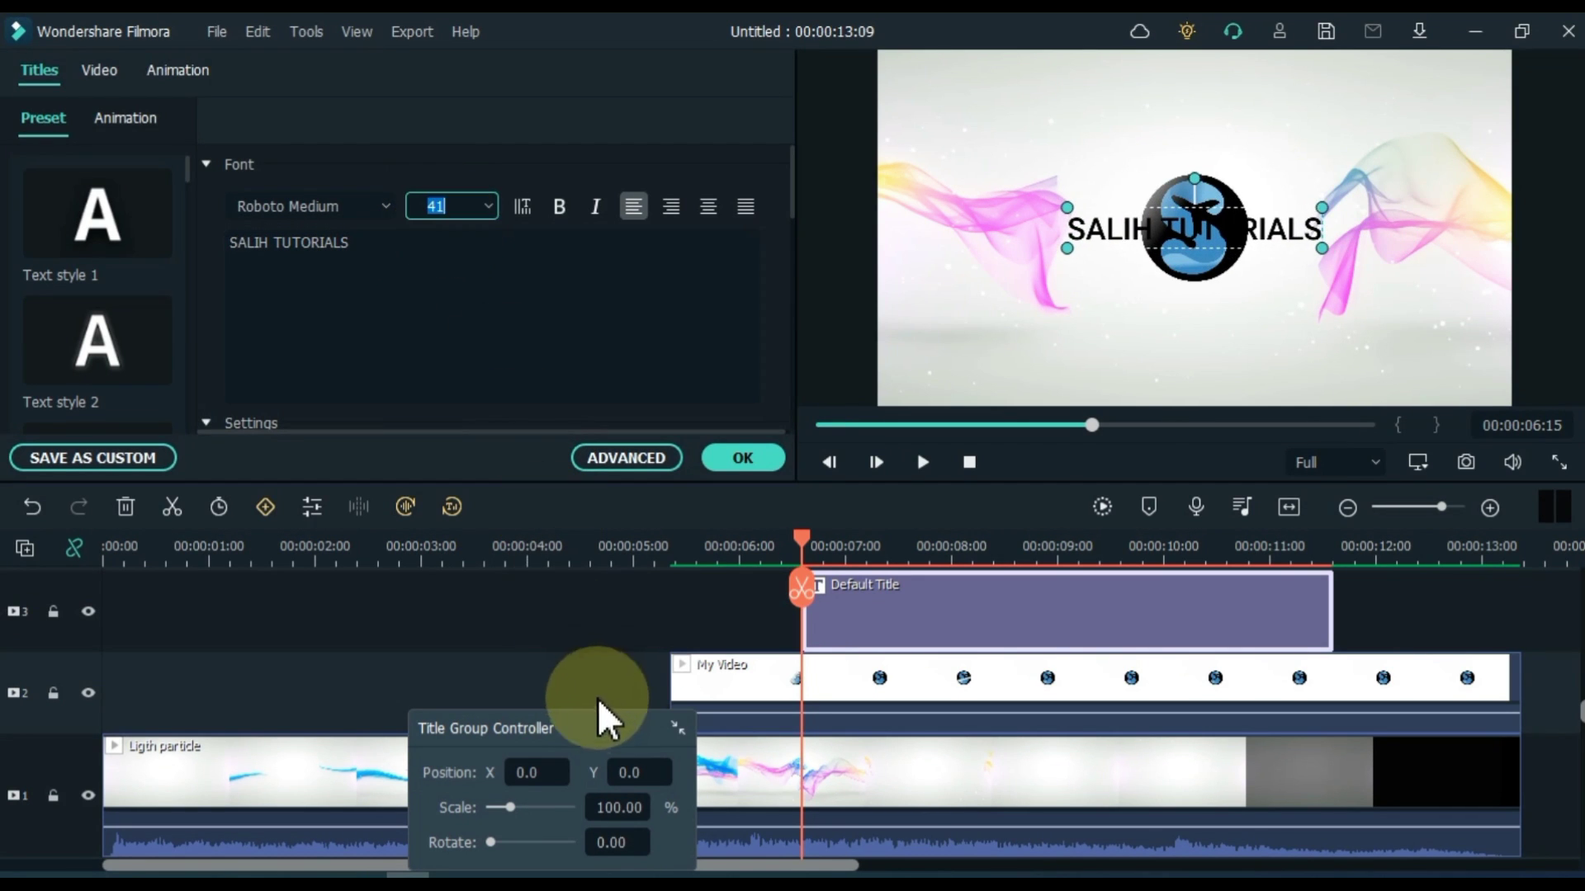
left_click_drag(602, 723, 577, 507)
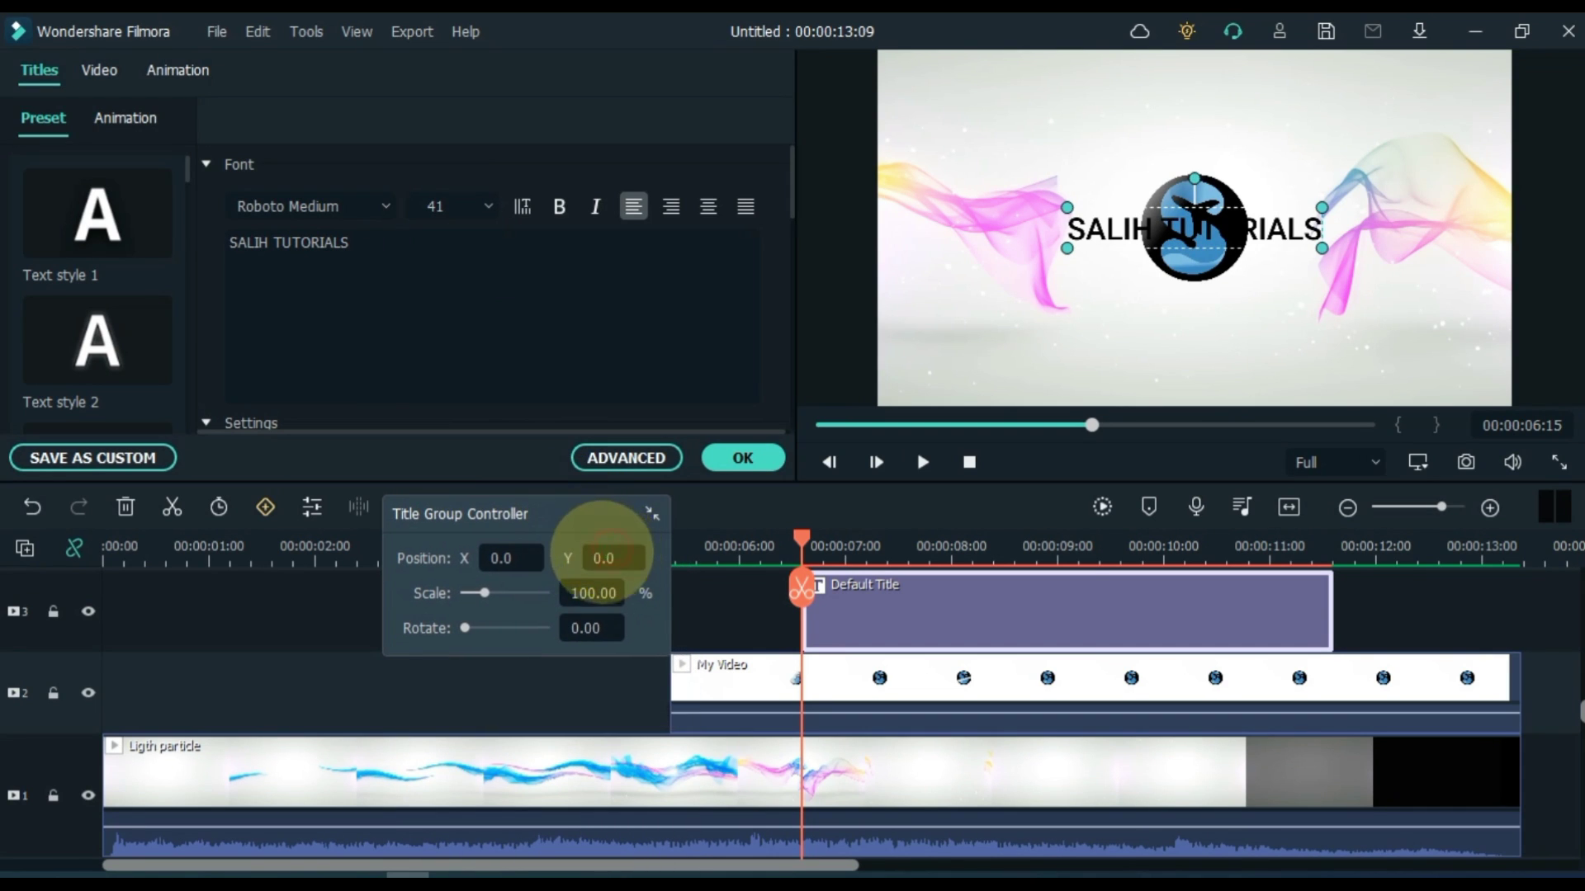
scroll(606, 551, "down", 7)
scroll(629, 549, "down", 6)
scroll(654, 533, "up", 1)
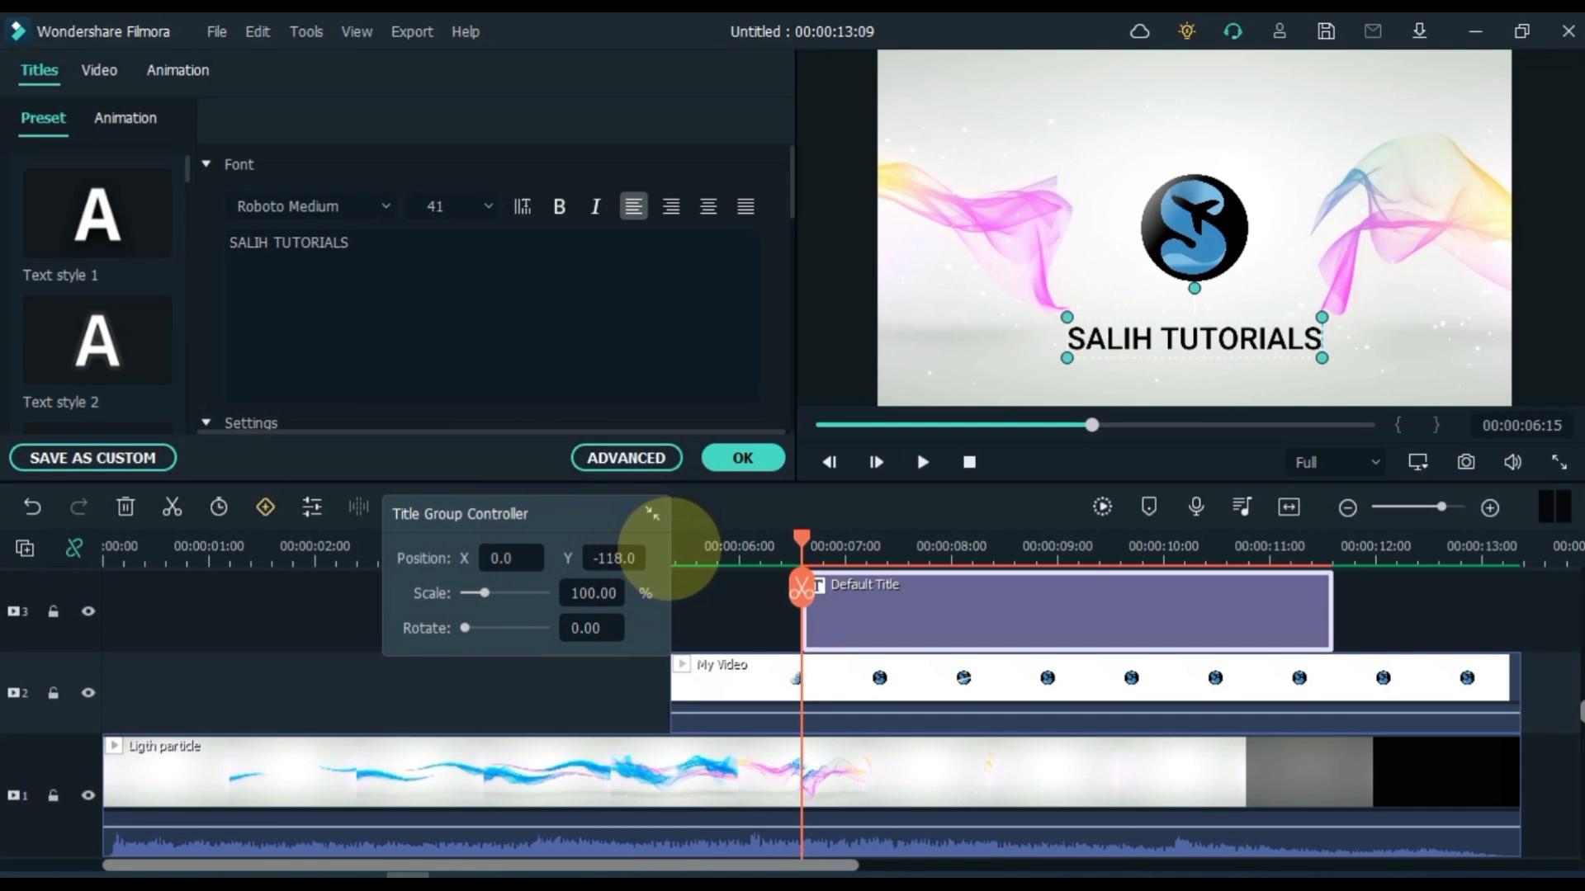
scroll(668, 564, "up", 7)
scroll(689, 532, "up", 3)
scroll(698, 531, "up", 1)
scroll(708, 530, "up", 3)
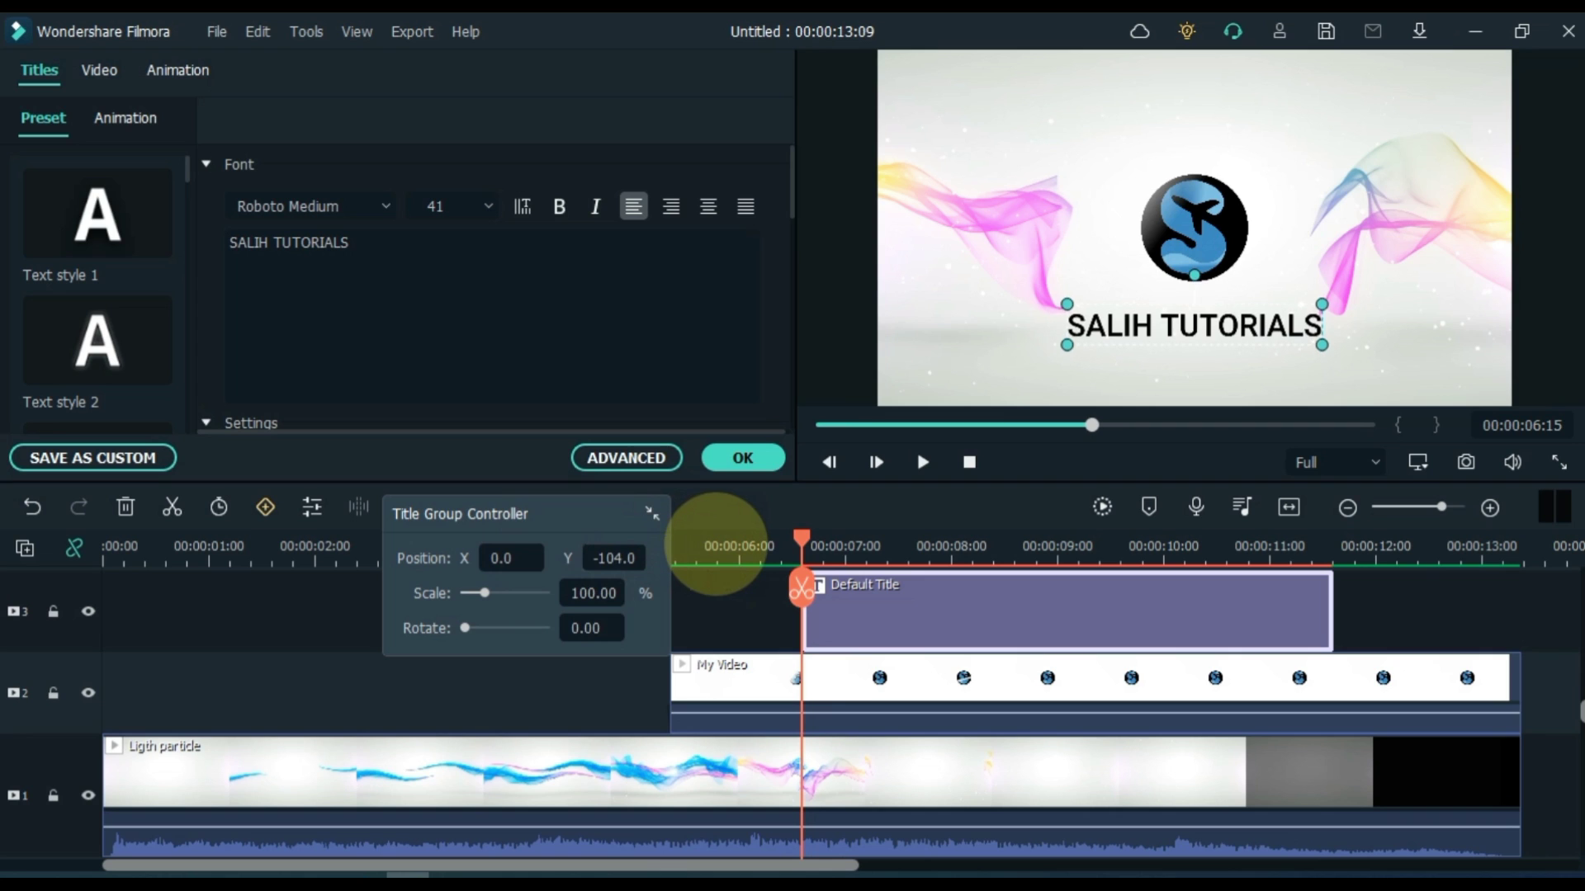
scroll(721, 540, "up", 2)
scroll(724, 538, "up", 2)
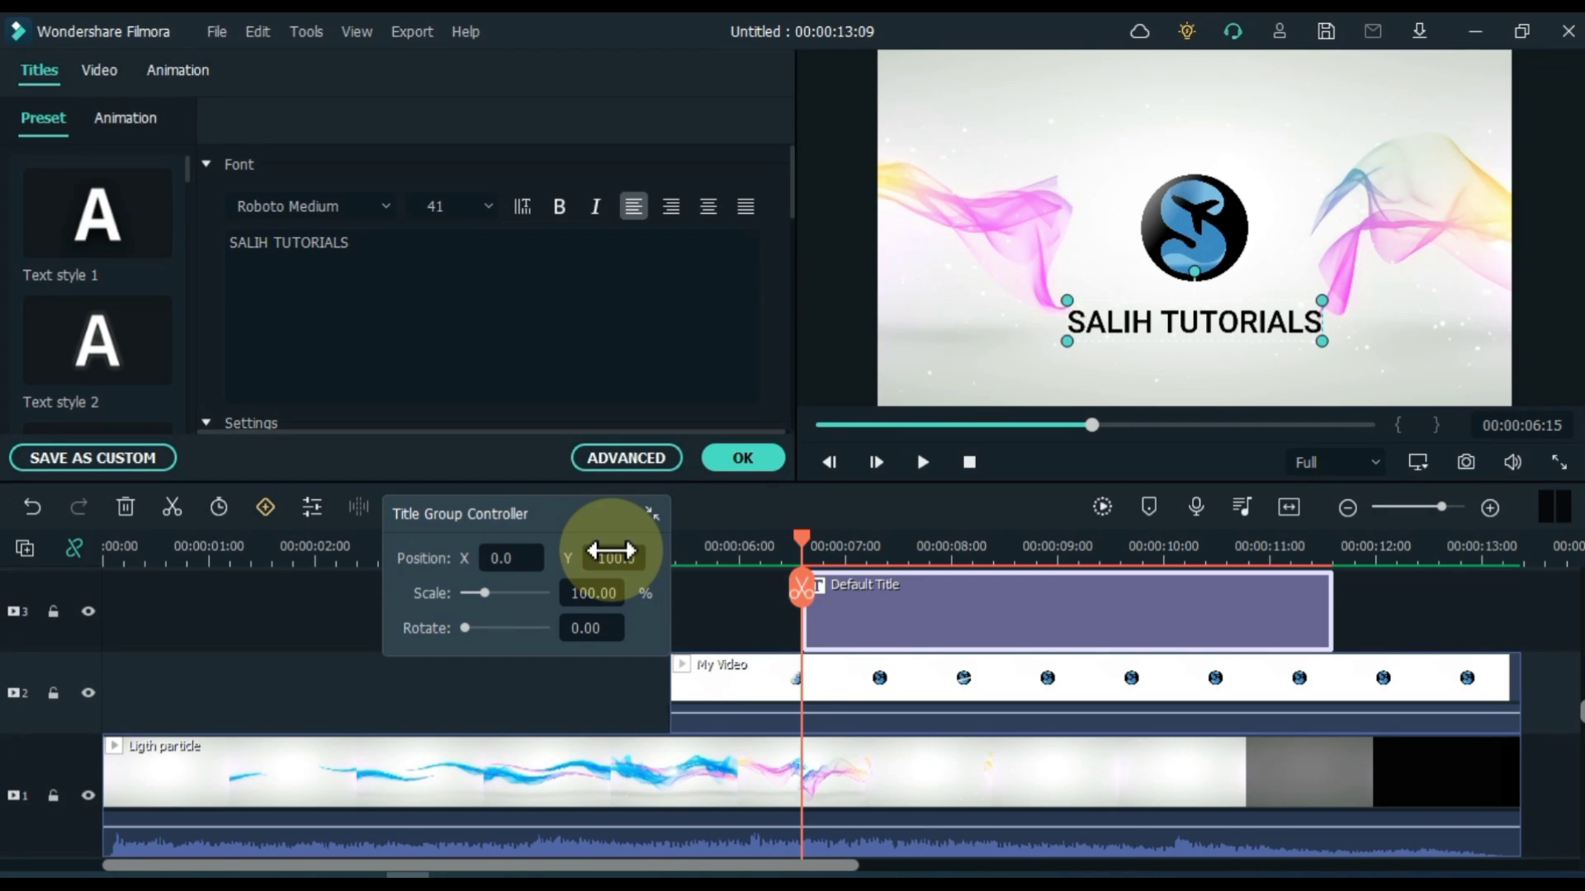
left_click(300, 206)
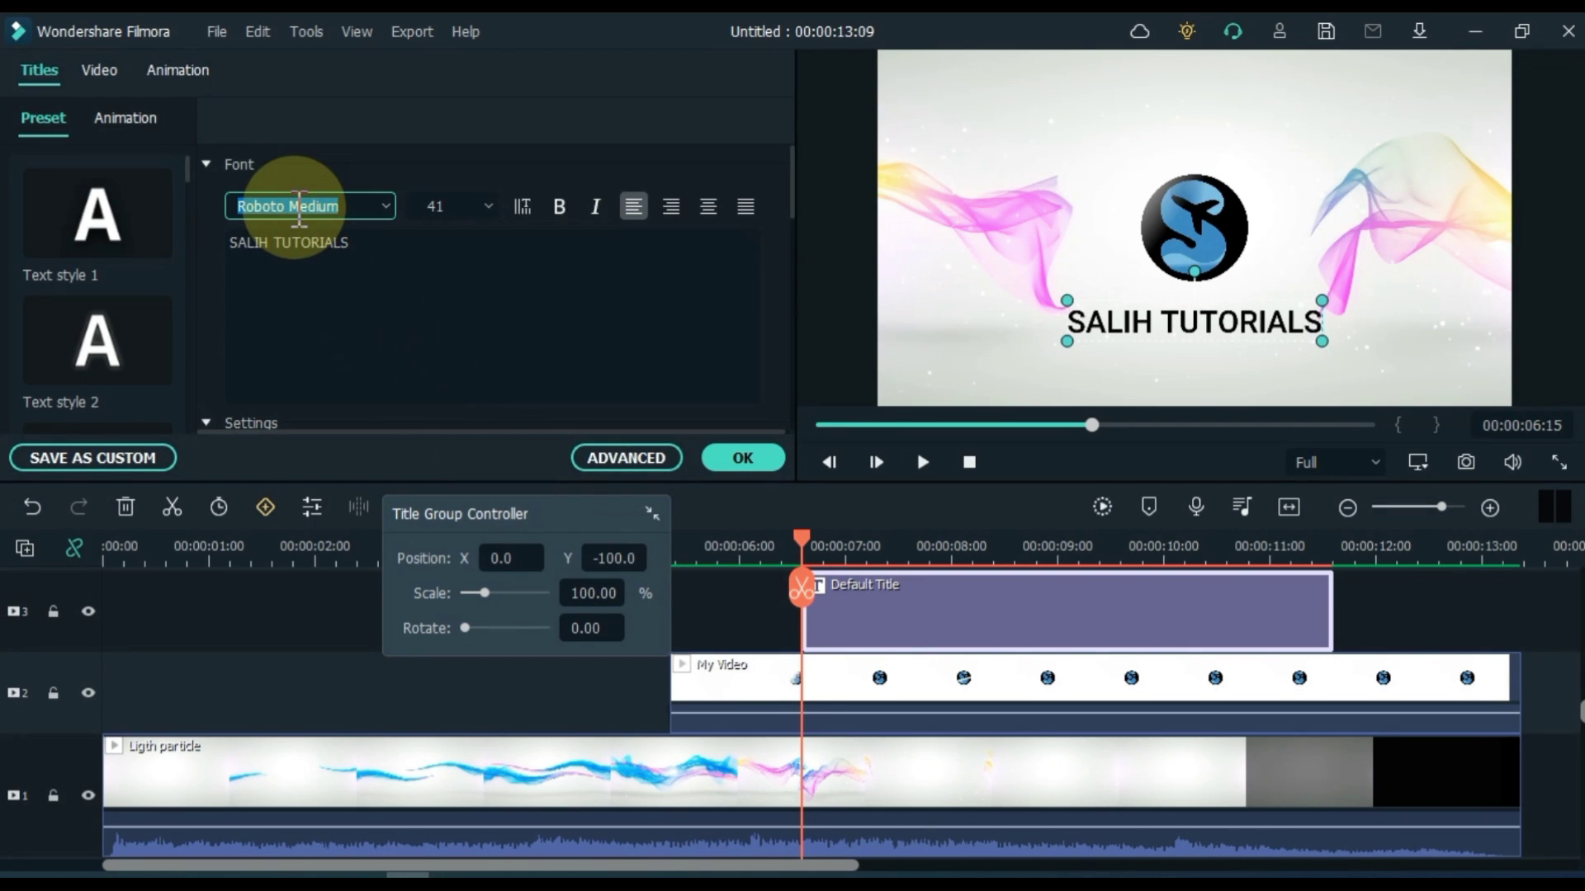
type("YANTramanav Black")
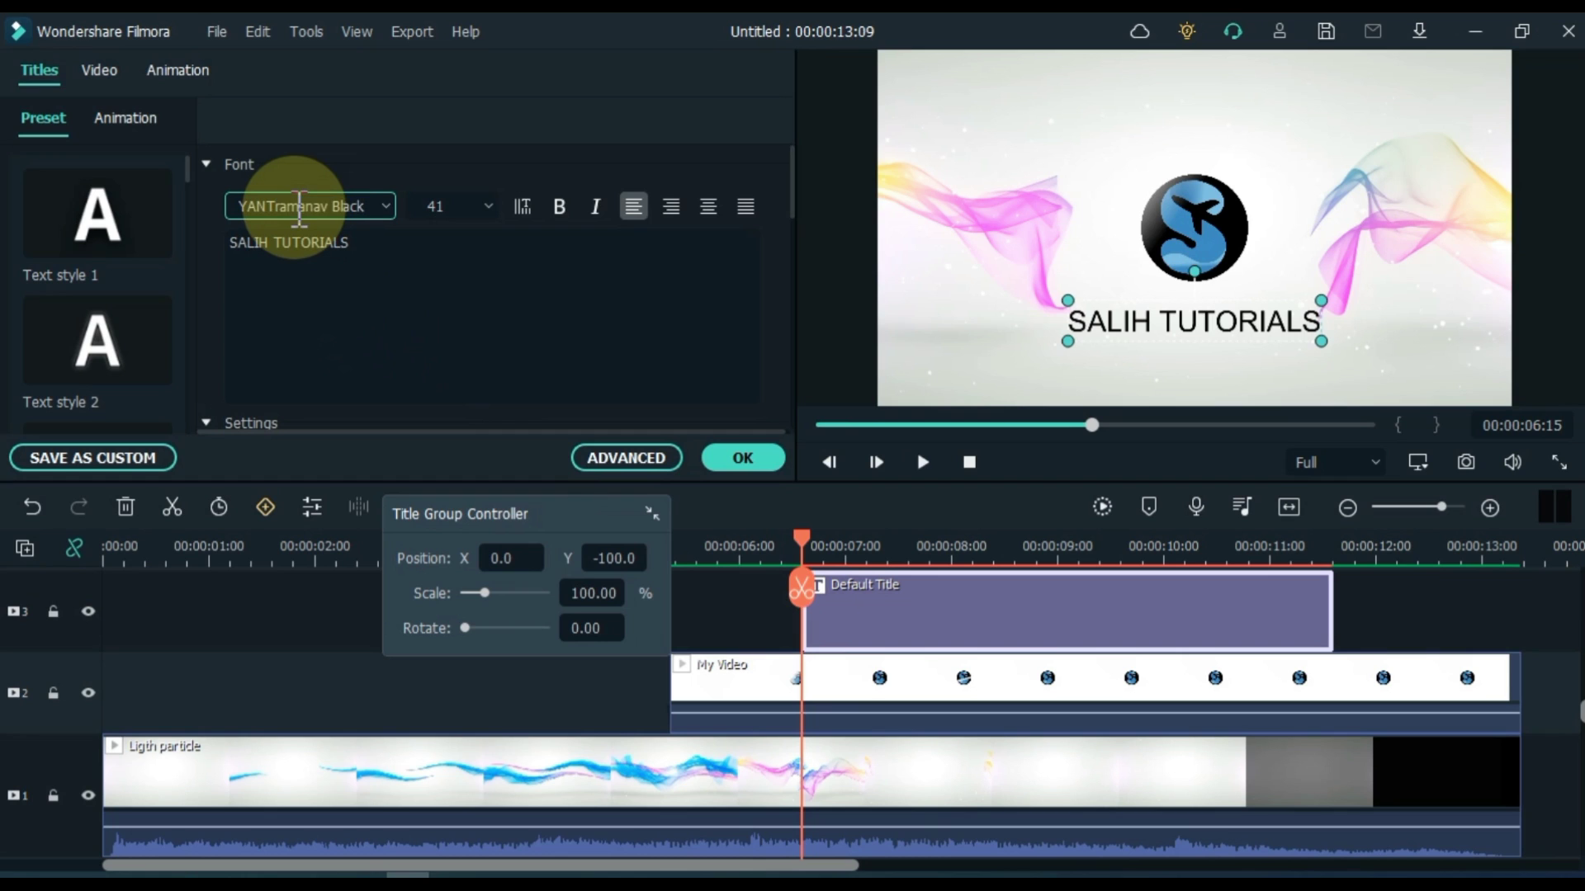
- Confirm Yantramanav Black, apply the Type Writer animation, and extend the title to My Video's end
key("Return")
left_click(132, 117)
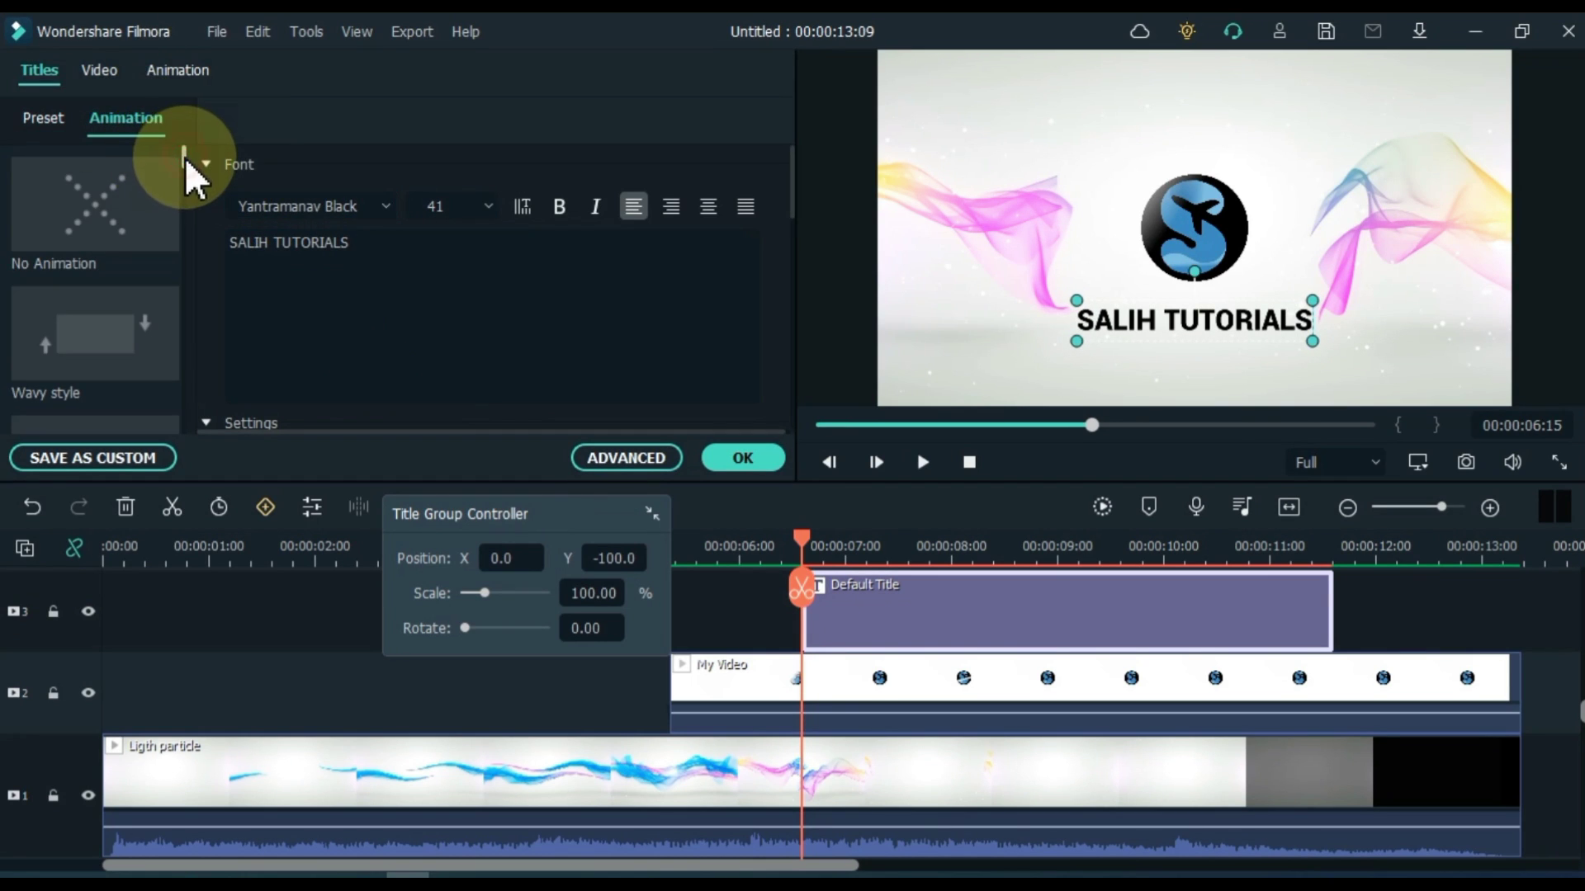
scroll(184, 157, "down", 1)
scroll(184, 158, "down", 5)
scroll(181, 162, "up", 2)
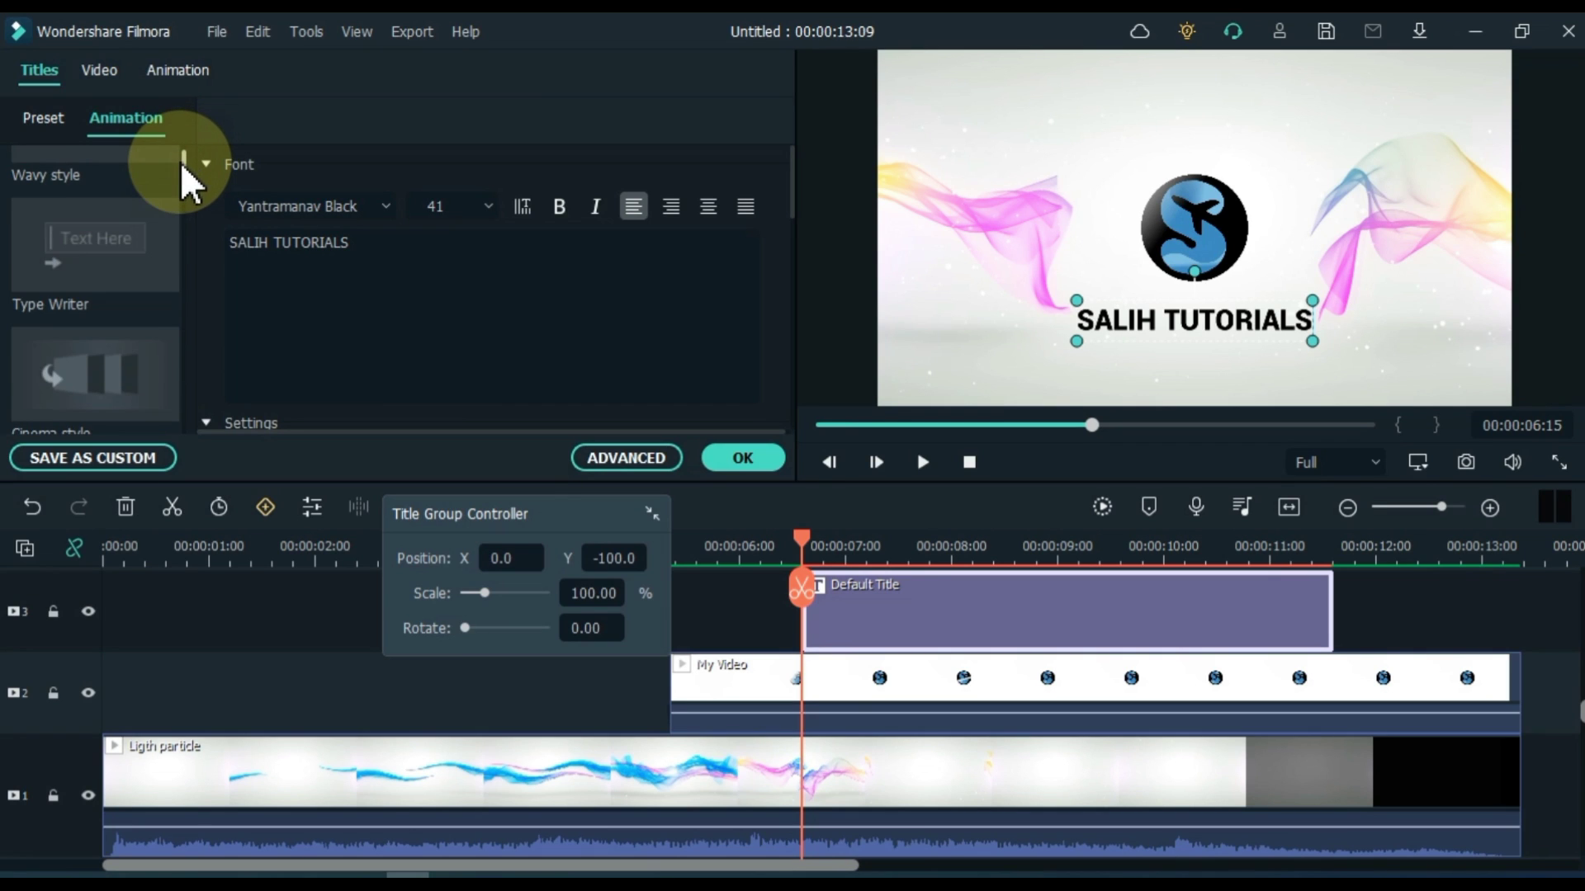
mouse_move(95, 245)
double_click(126, 260)
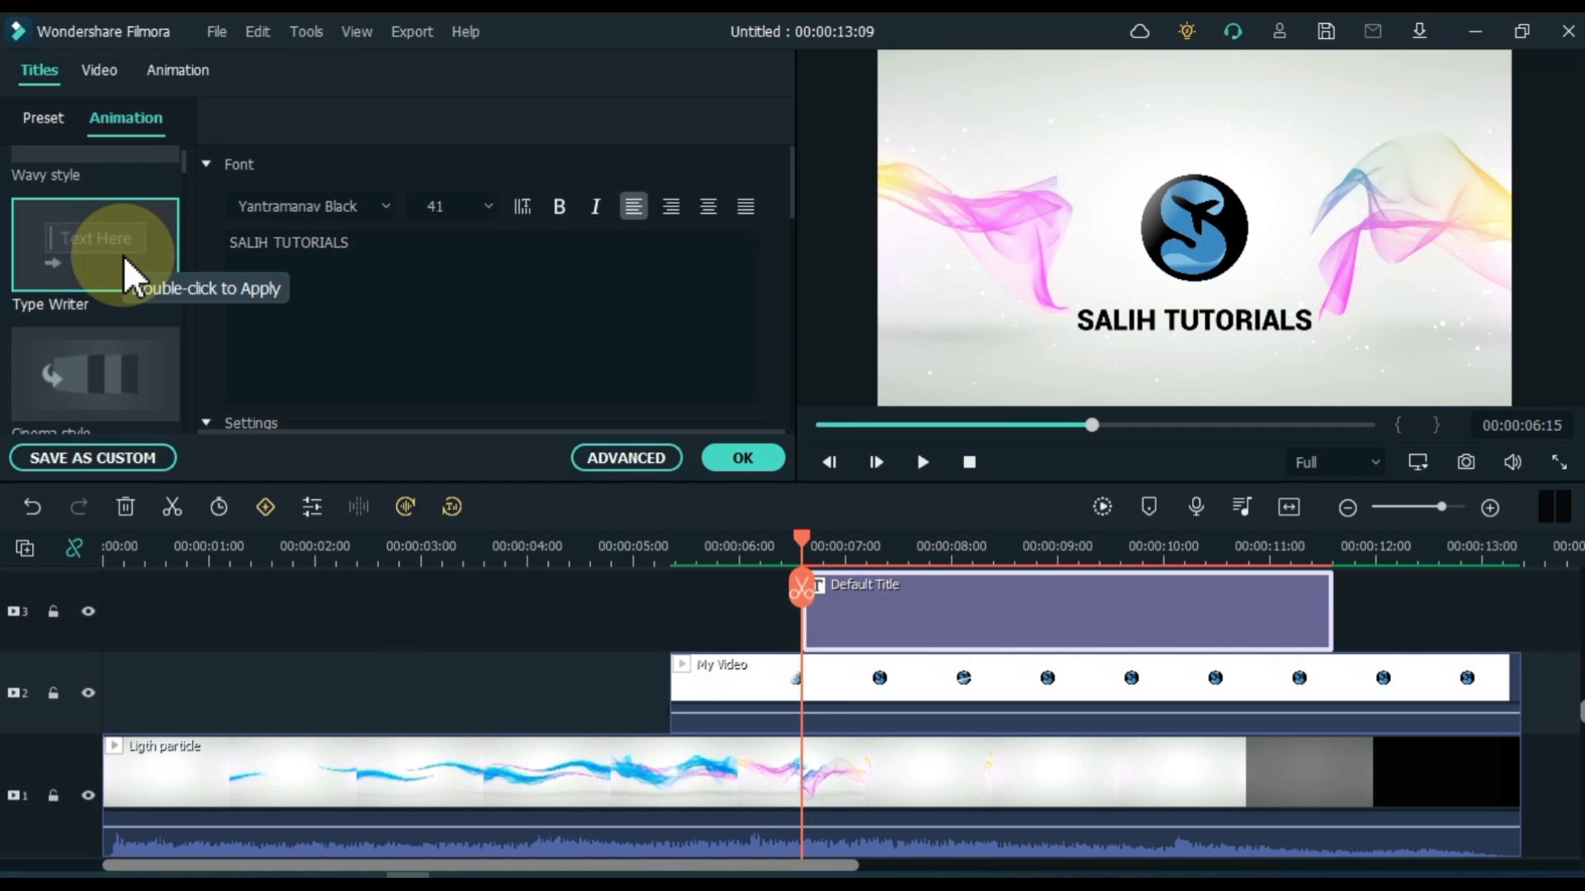
left_click(741, 457)
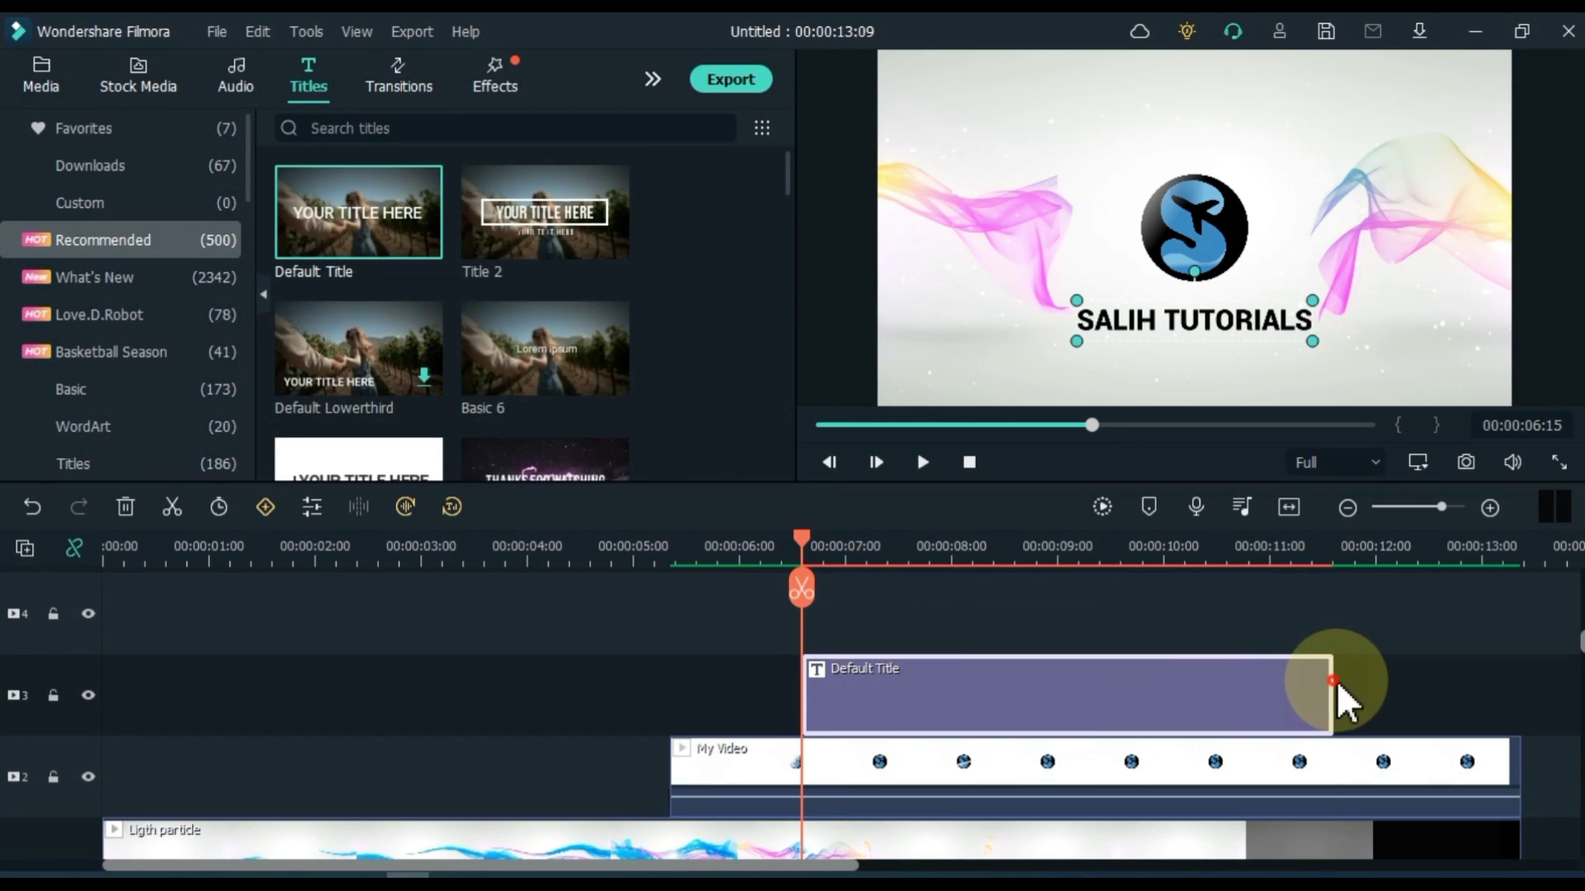
left_click_drag(1333, 680, 1519, 682)
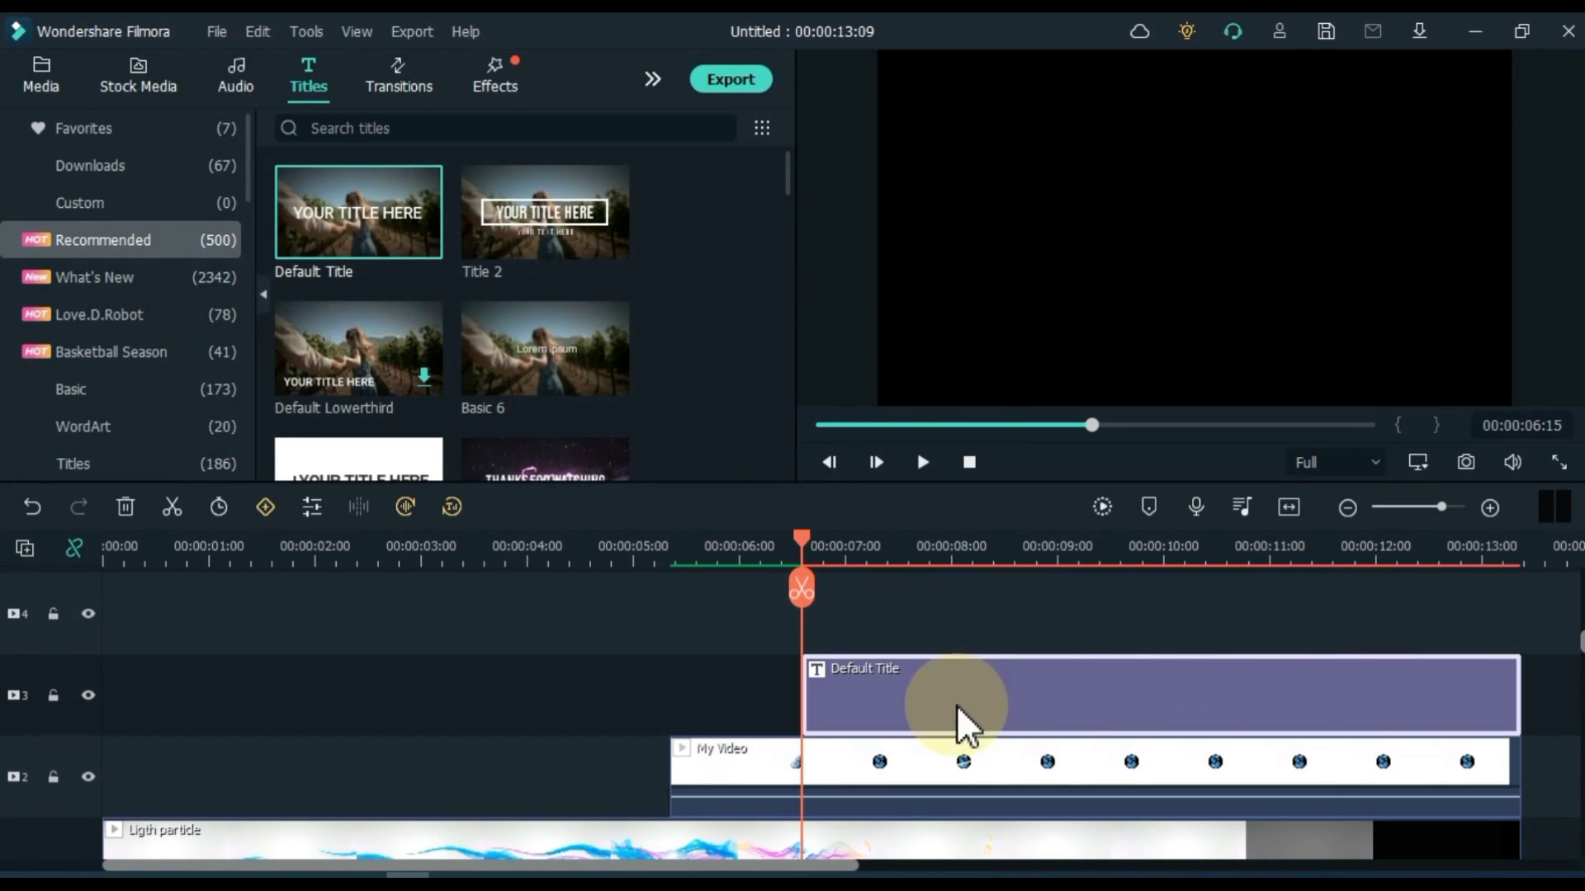
- Put image B on track 4 at the title's start, lengthened to about 13 seconds
left_click(984, 539)
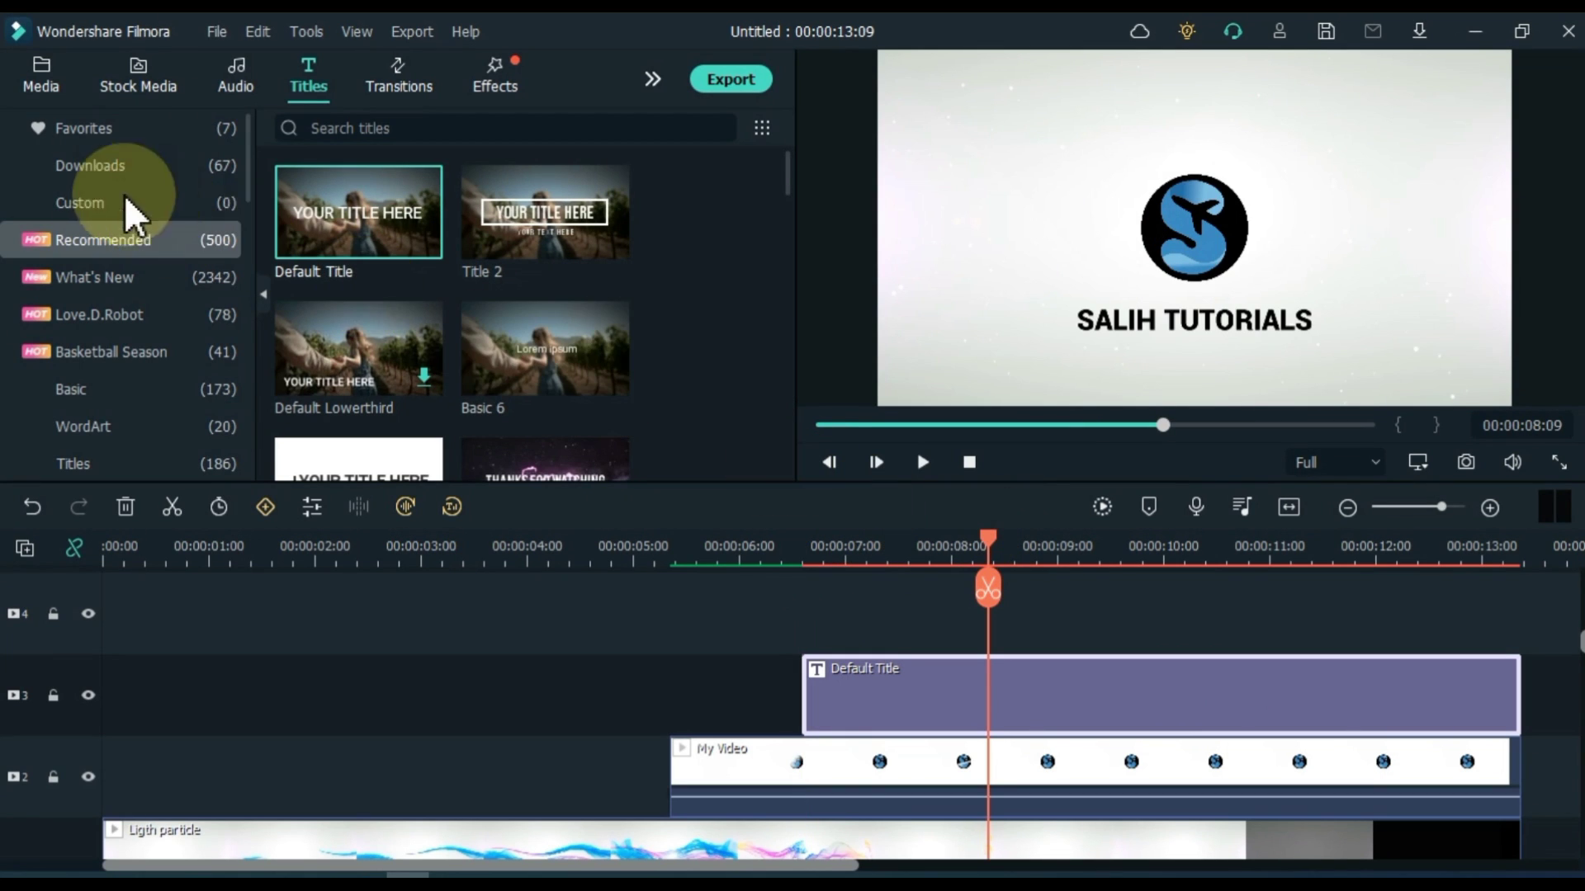
left_click(33, 60)
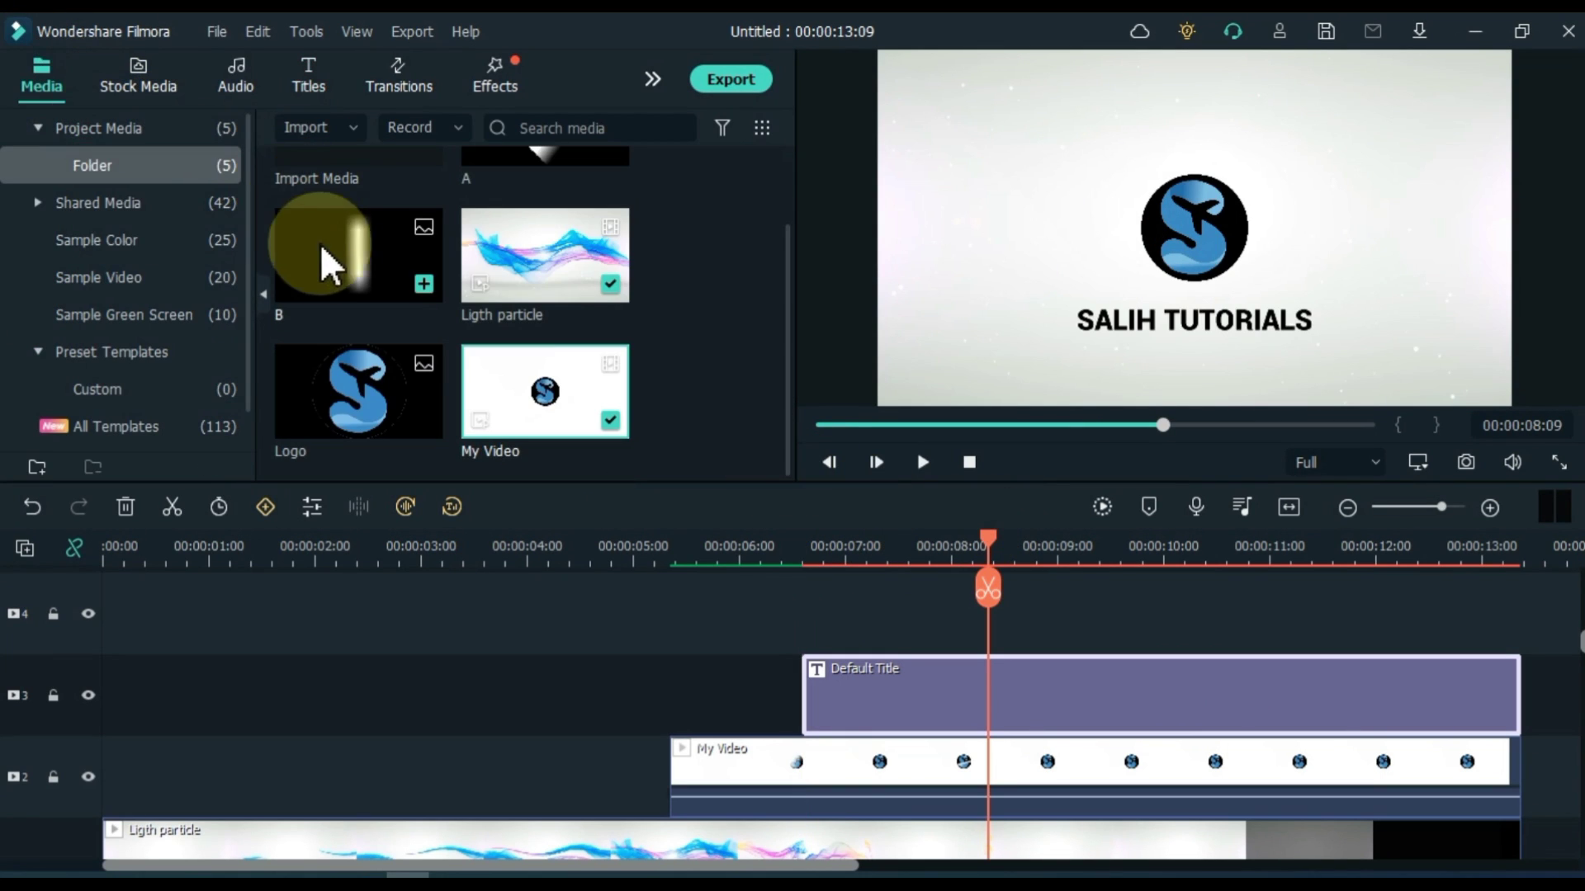
left_click_drag(332, 275, 808, 632)
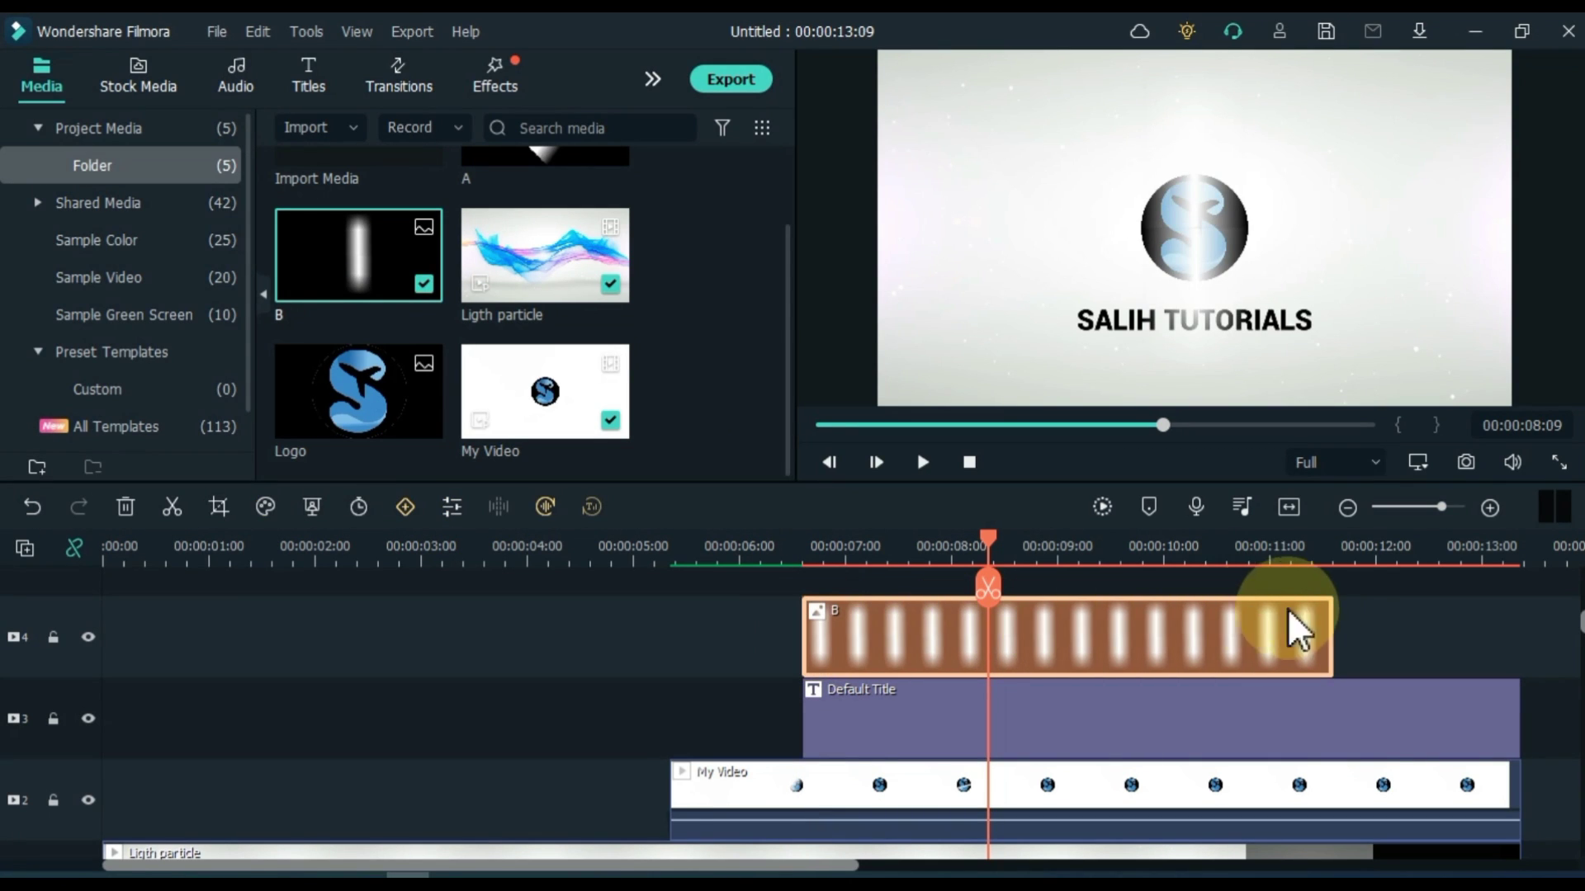
left_click_drag(1332, 609, 1522, 609)
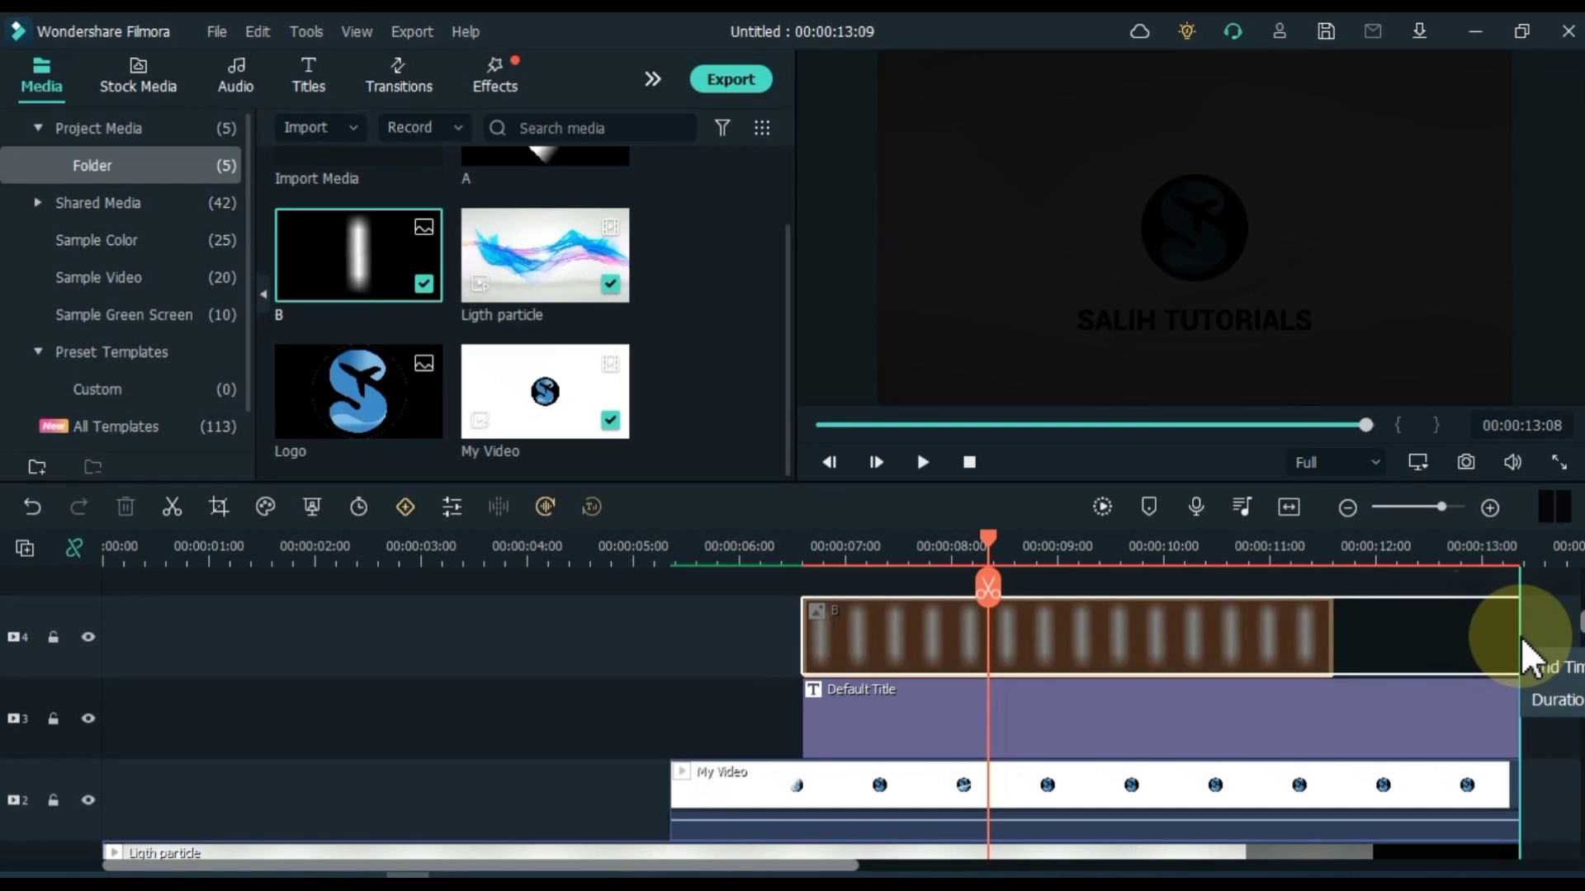
left_click(835, 636)
- Scale clip B to 22% at position X -140, Y -100, then X 130 at 10 seconds
double_click(836, 636)
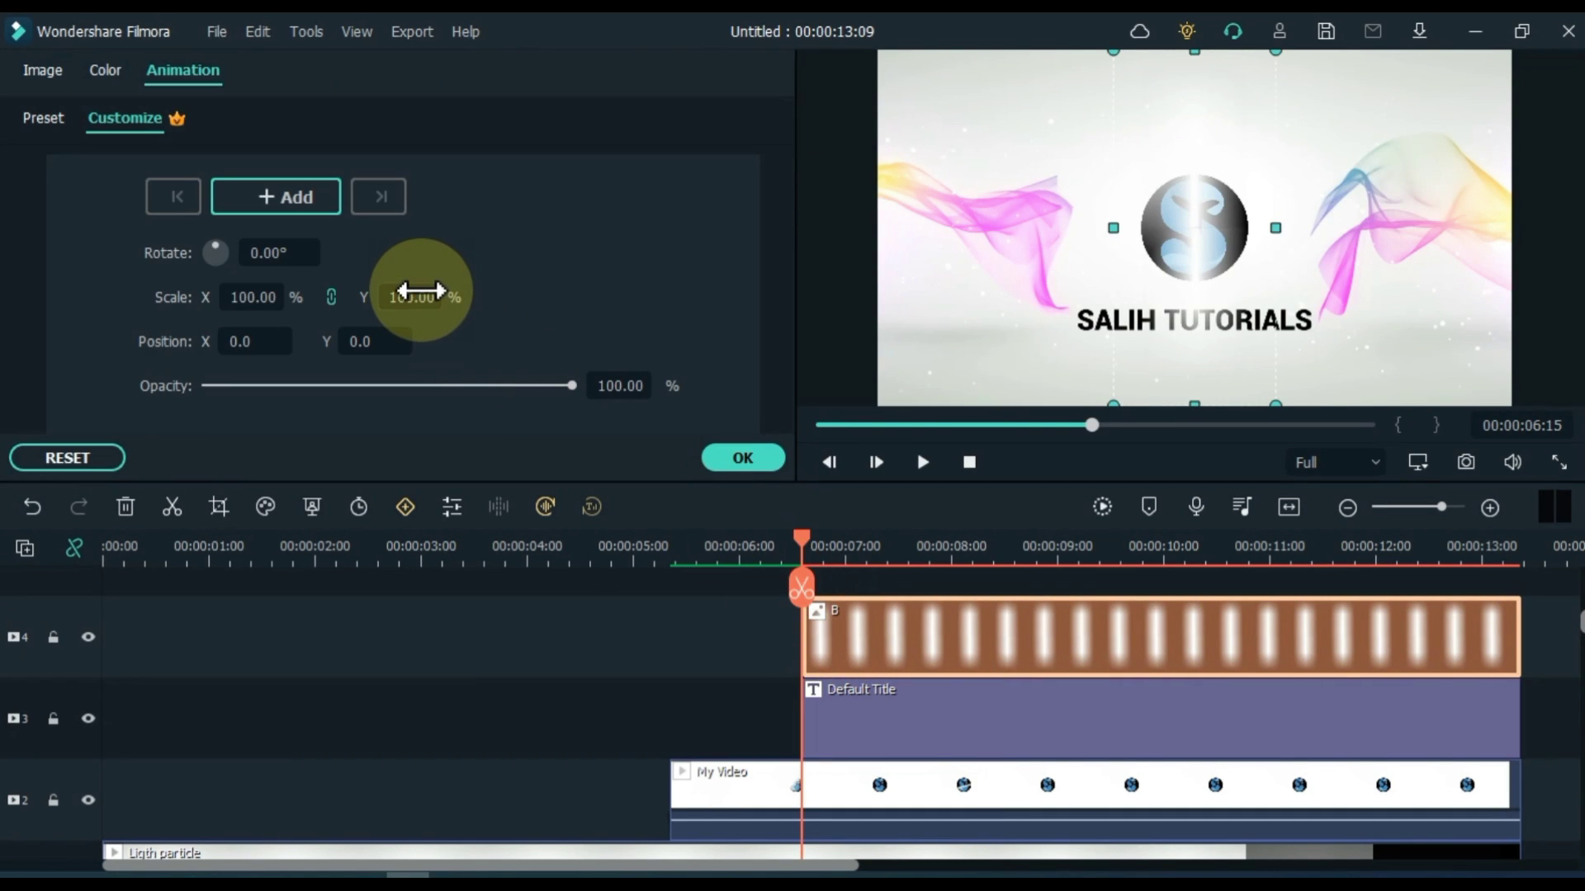
left_click_drag(421, 294, 375, 289)
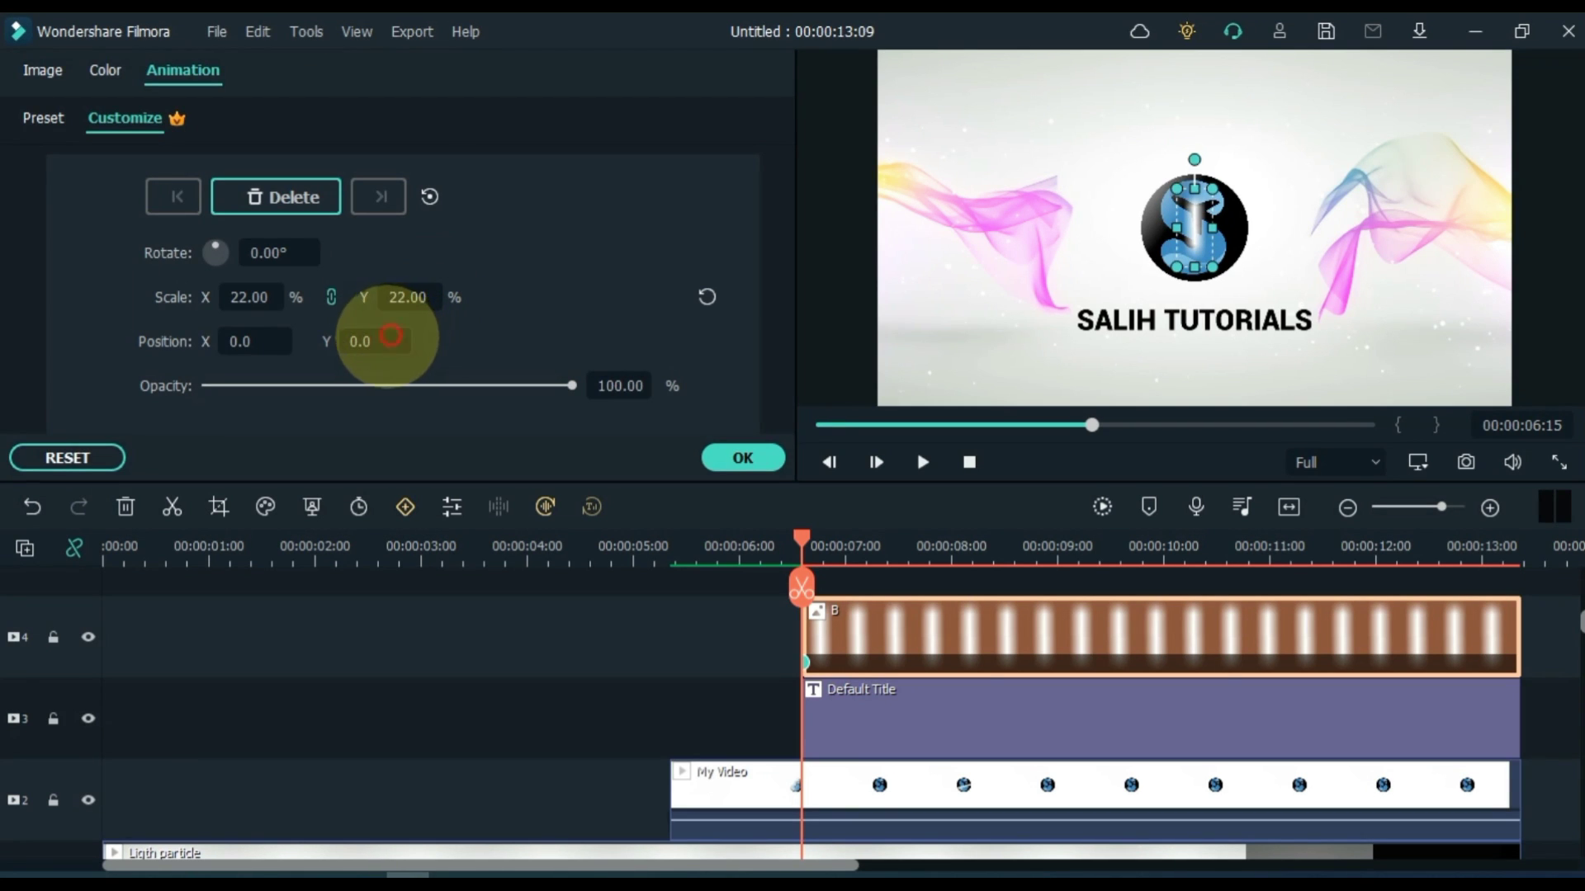
mouse_move(389, 343)
left_mouse_down()
mouse_move(173, 341)
mouse_move(240, 339)
left_mouse_up()
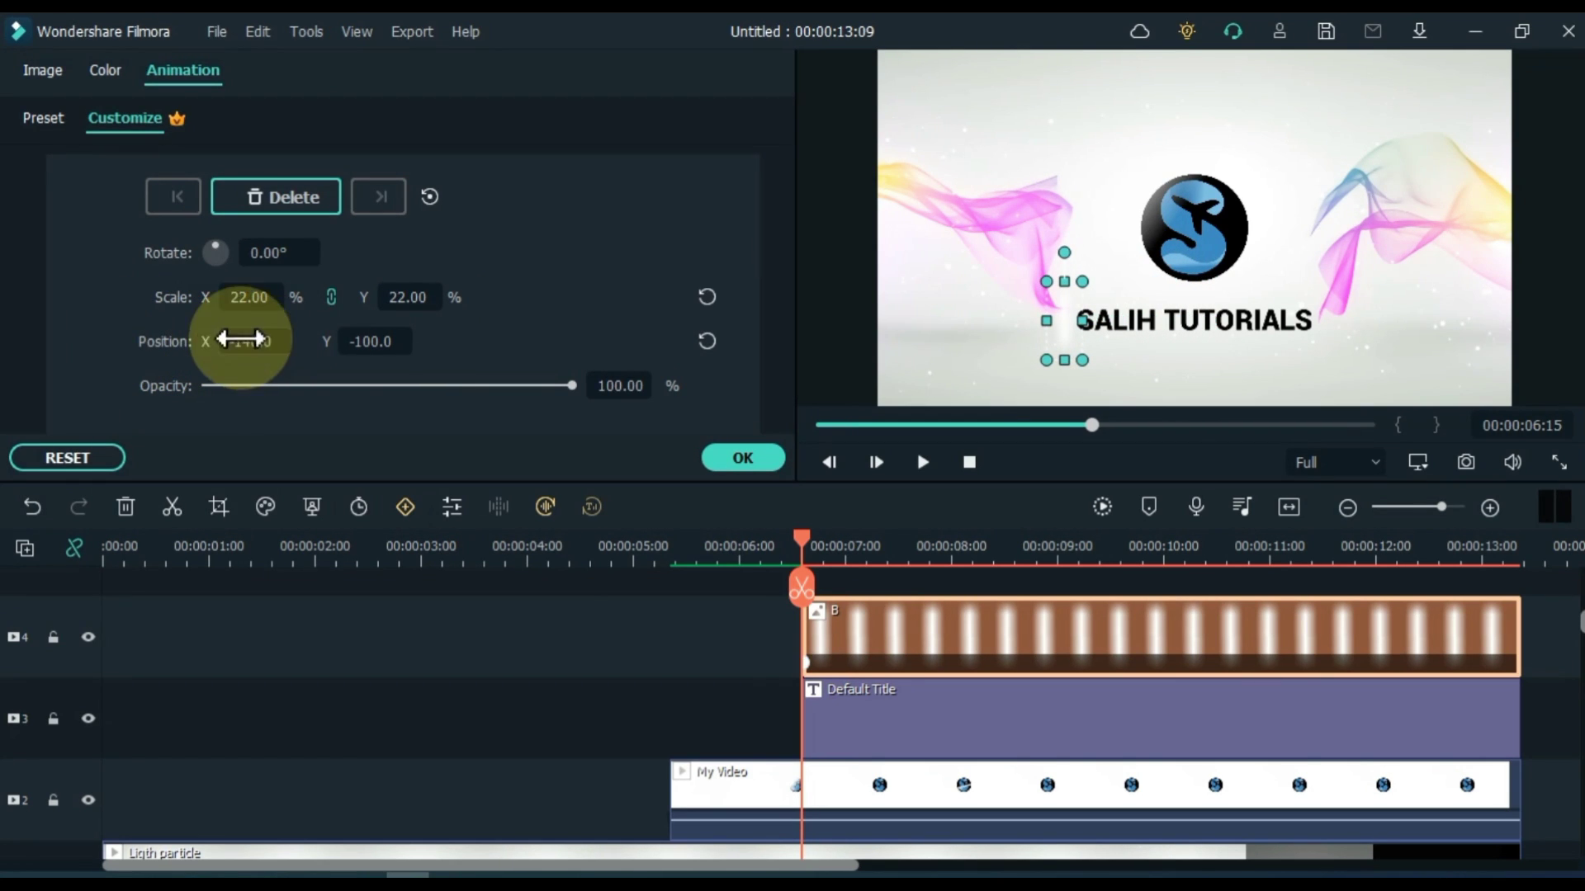
left_click_drag(805, 543, 1030, 570)
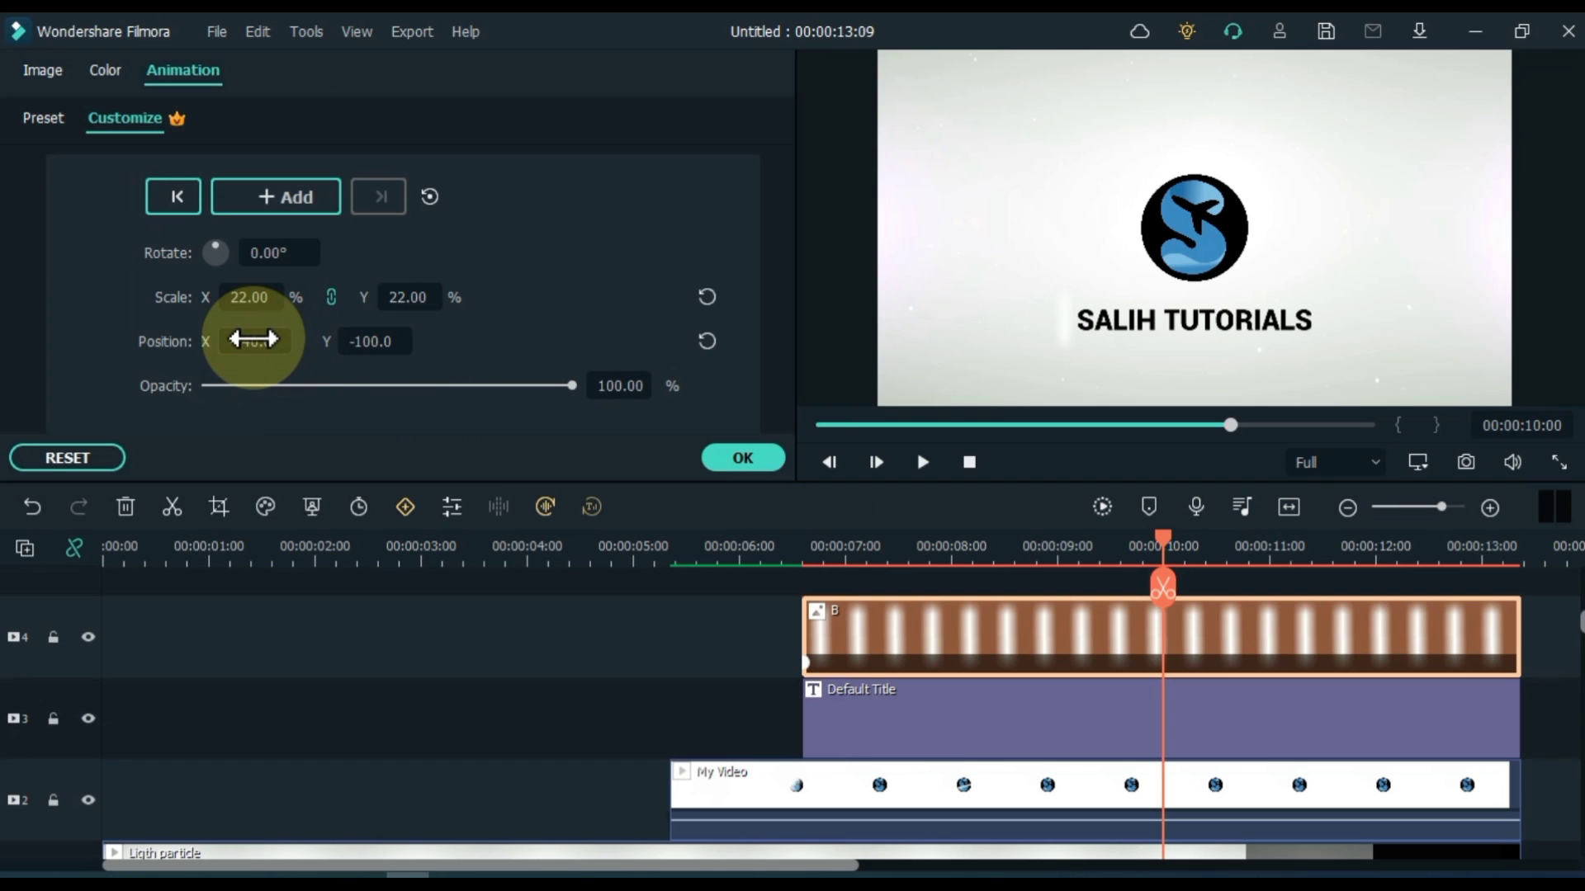
left_click_drag(253, 339, 408, 343)
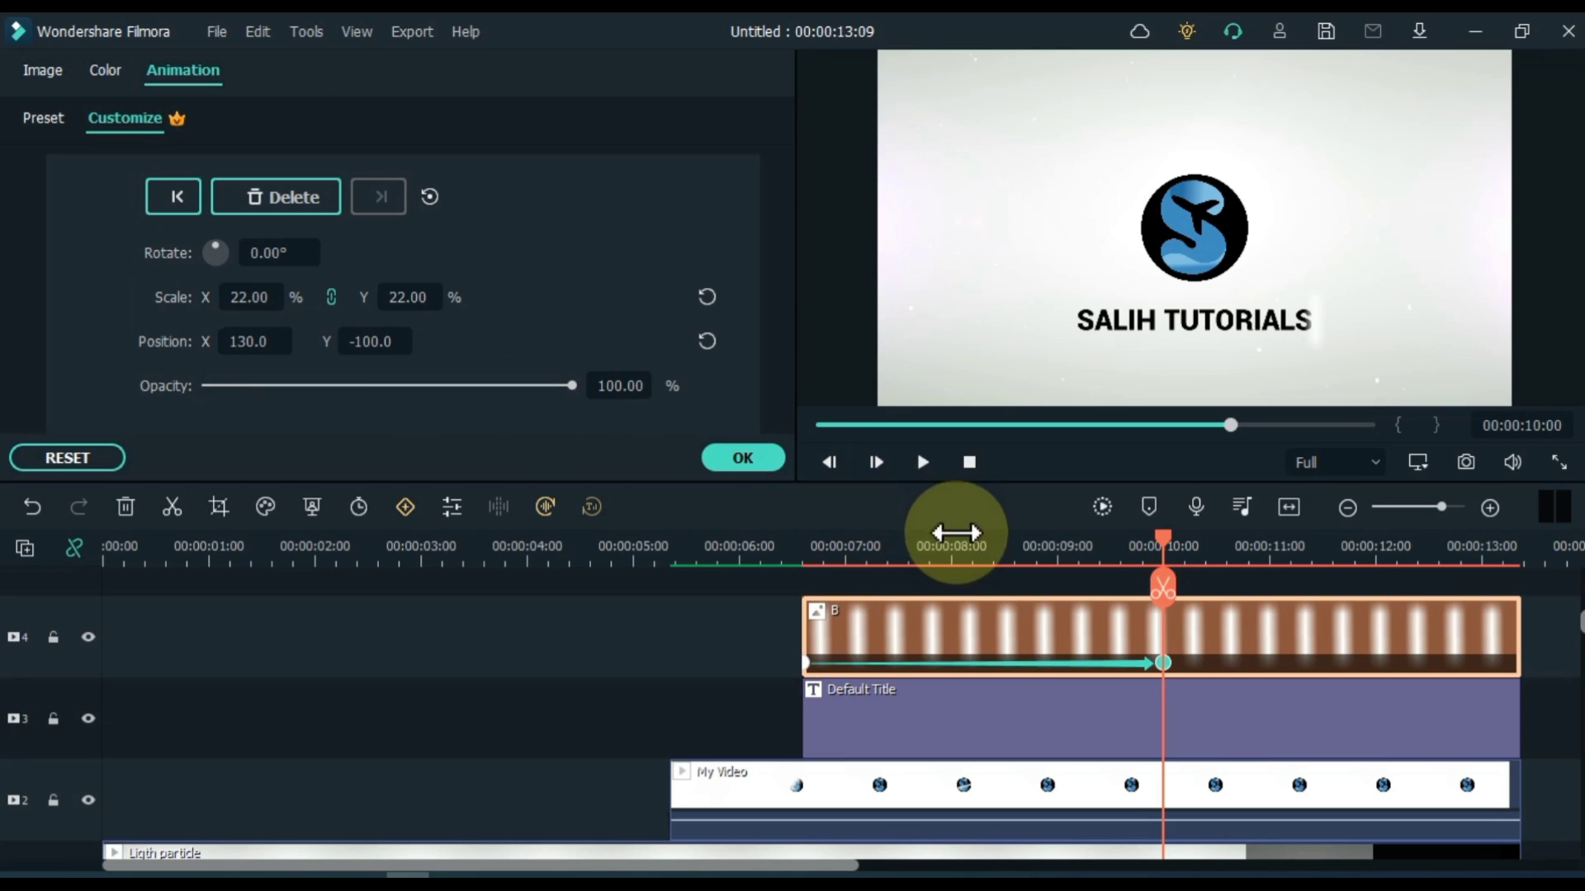
- Add a keyframe to clip B at about 08:06
left_click(979, 545)
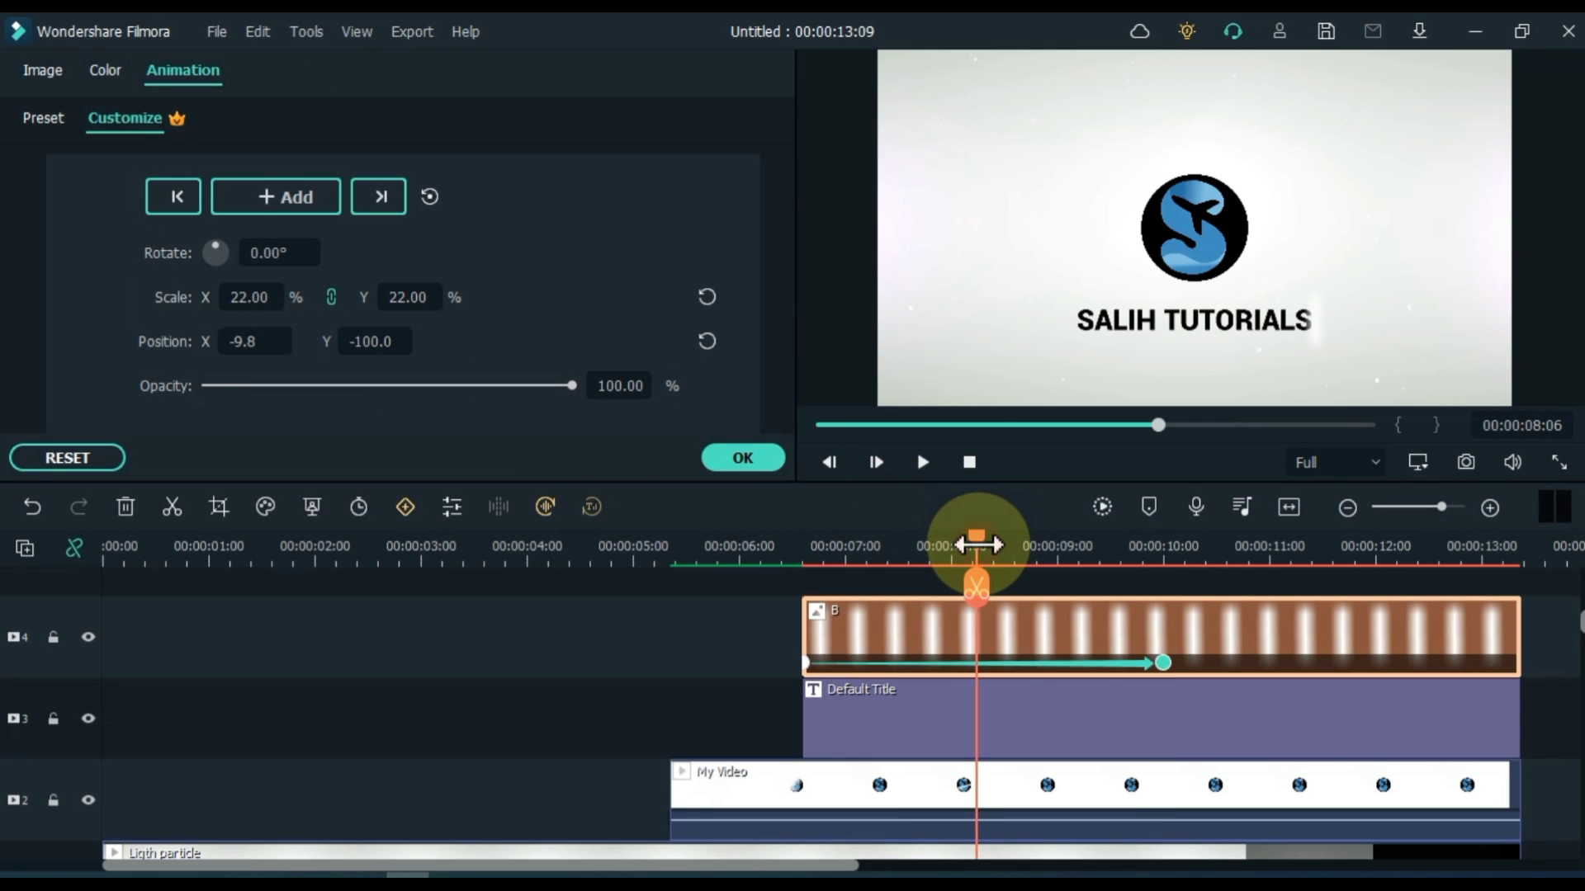
left_click_drag(977, 542, 979, 542)
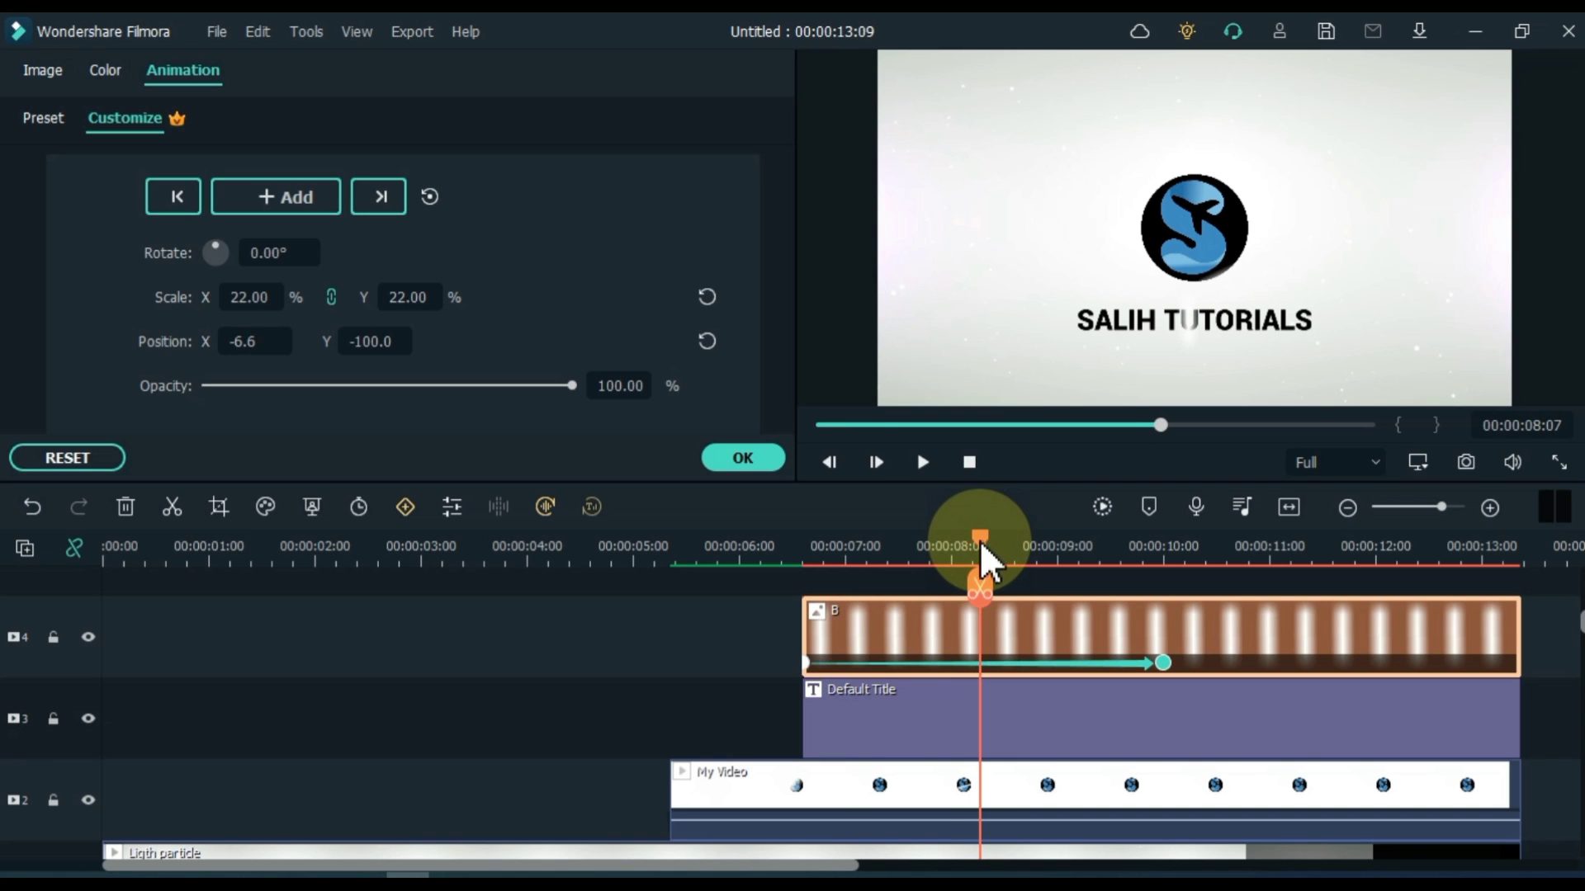
left_click(274, 197)
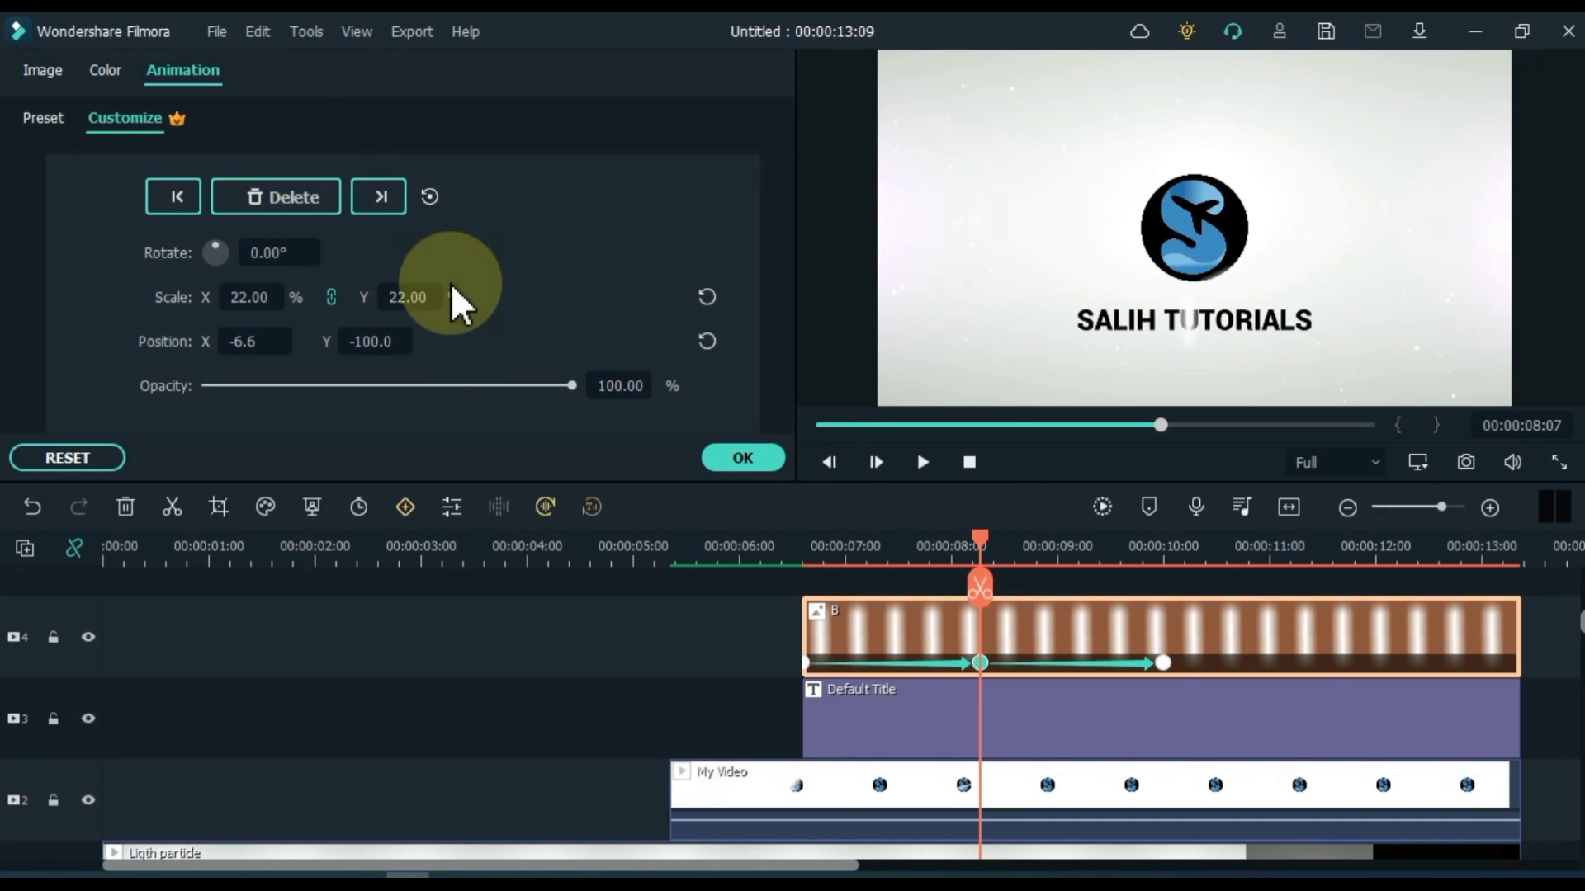
- Set the streak's opacity to 0 at its first and last keyframes
left_click(806, 665)
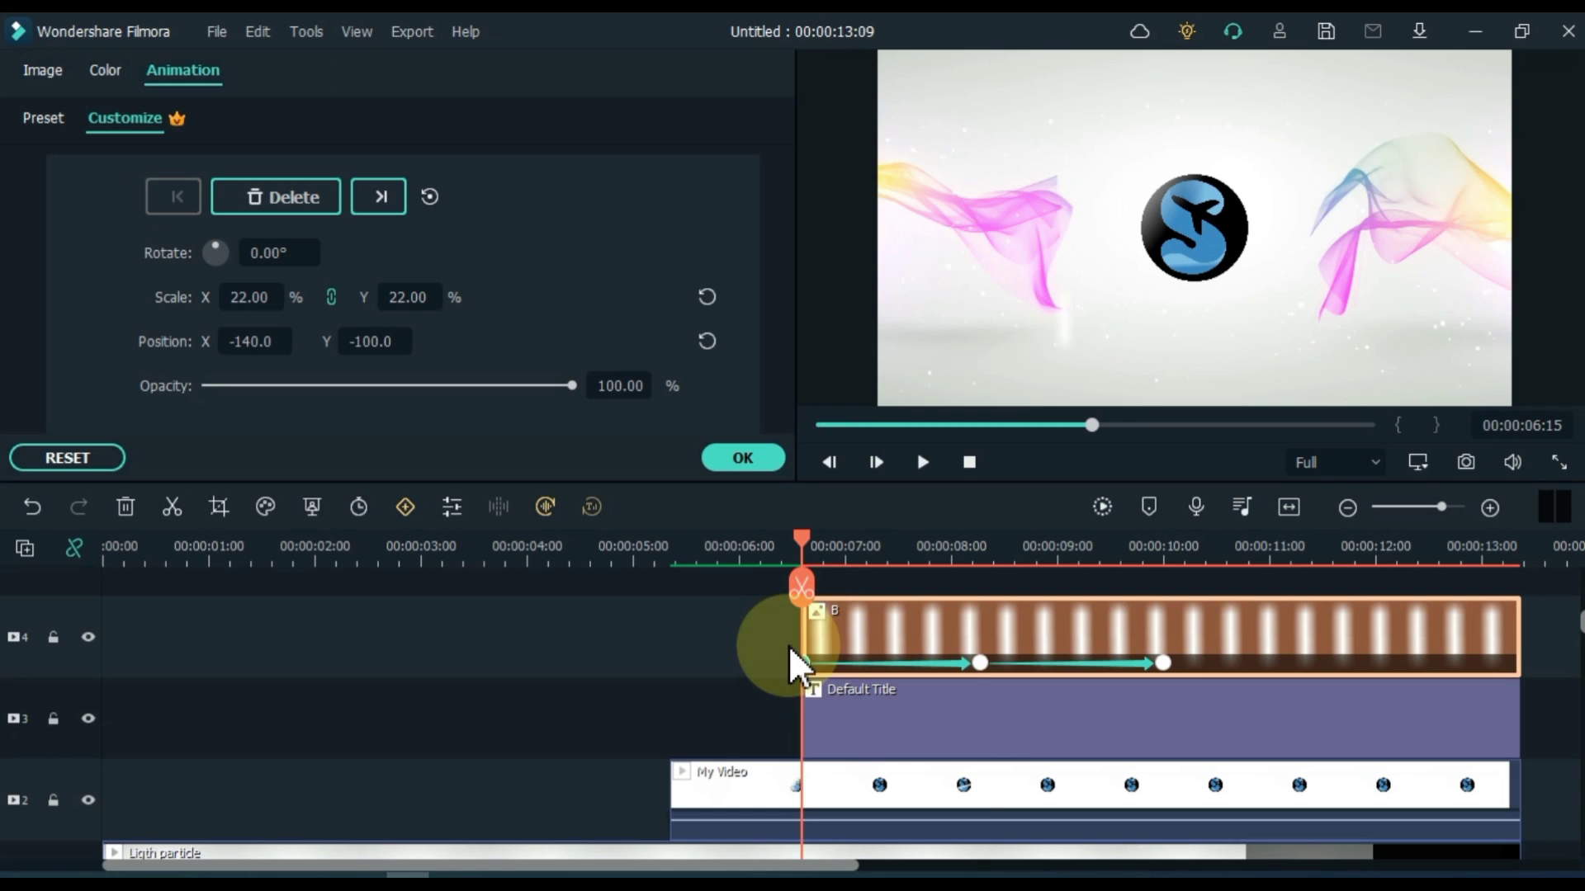
left_click(209, 385)
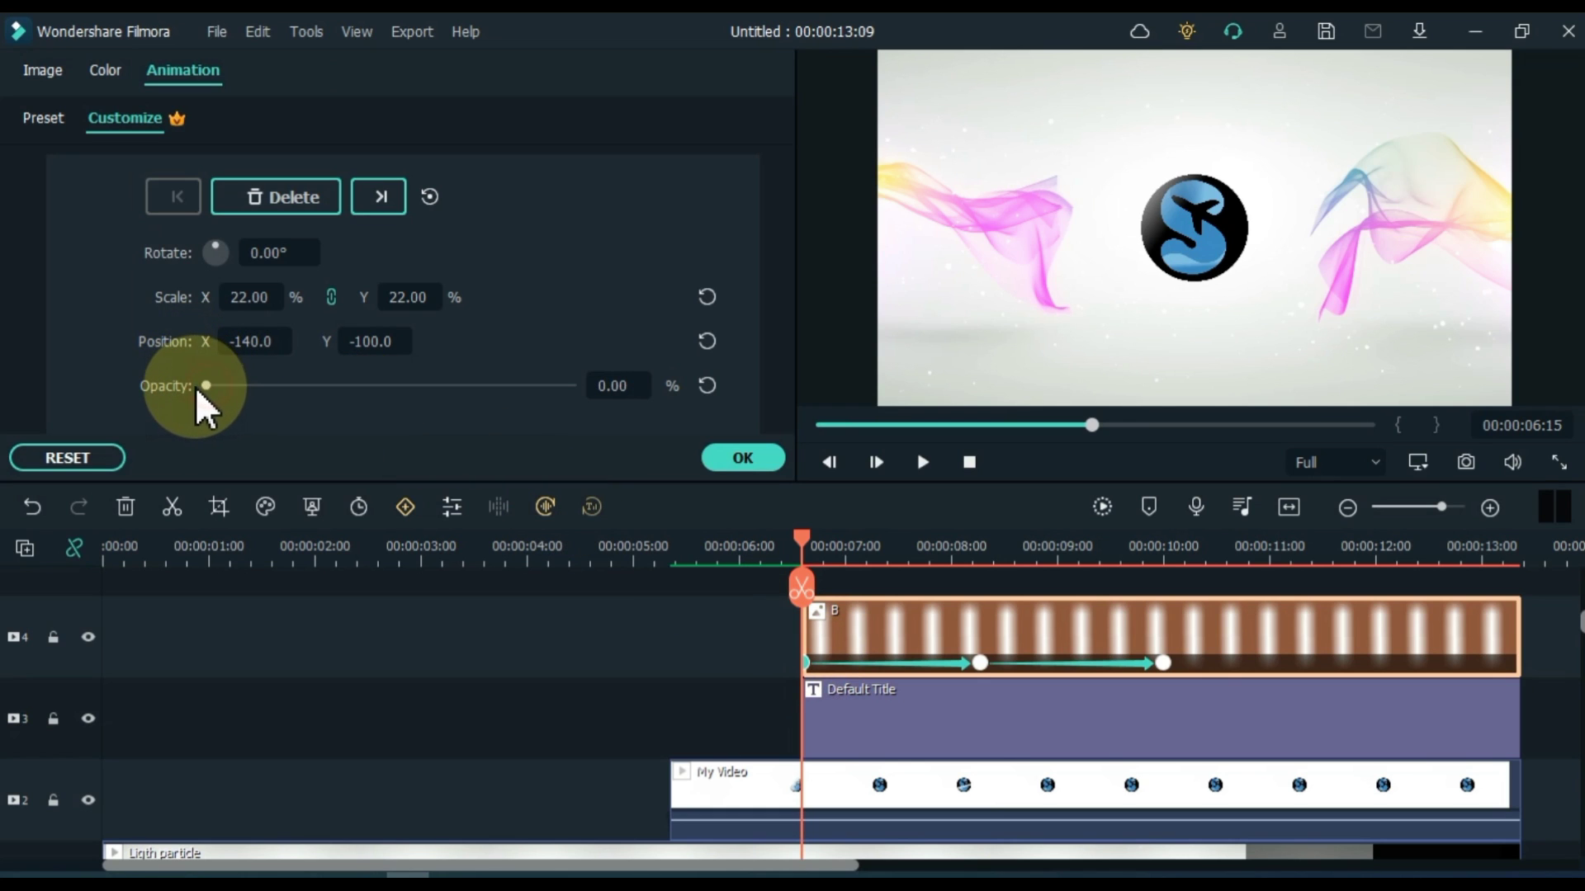
left_click(980, 665)
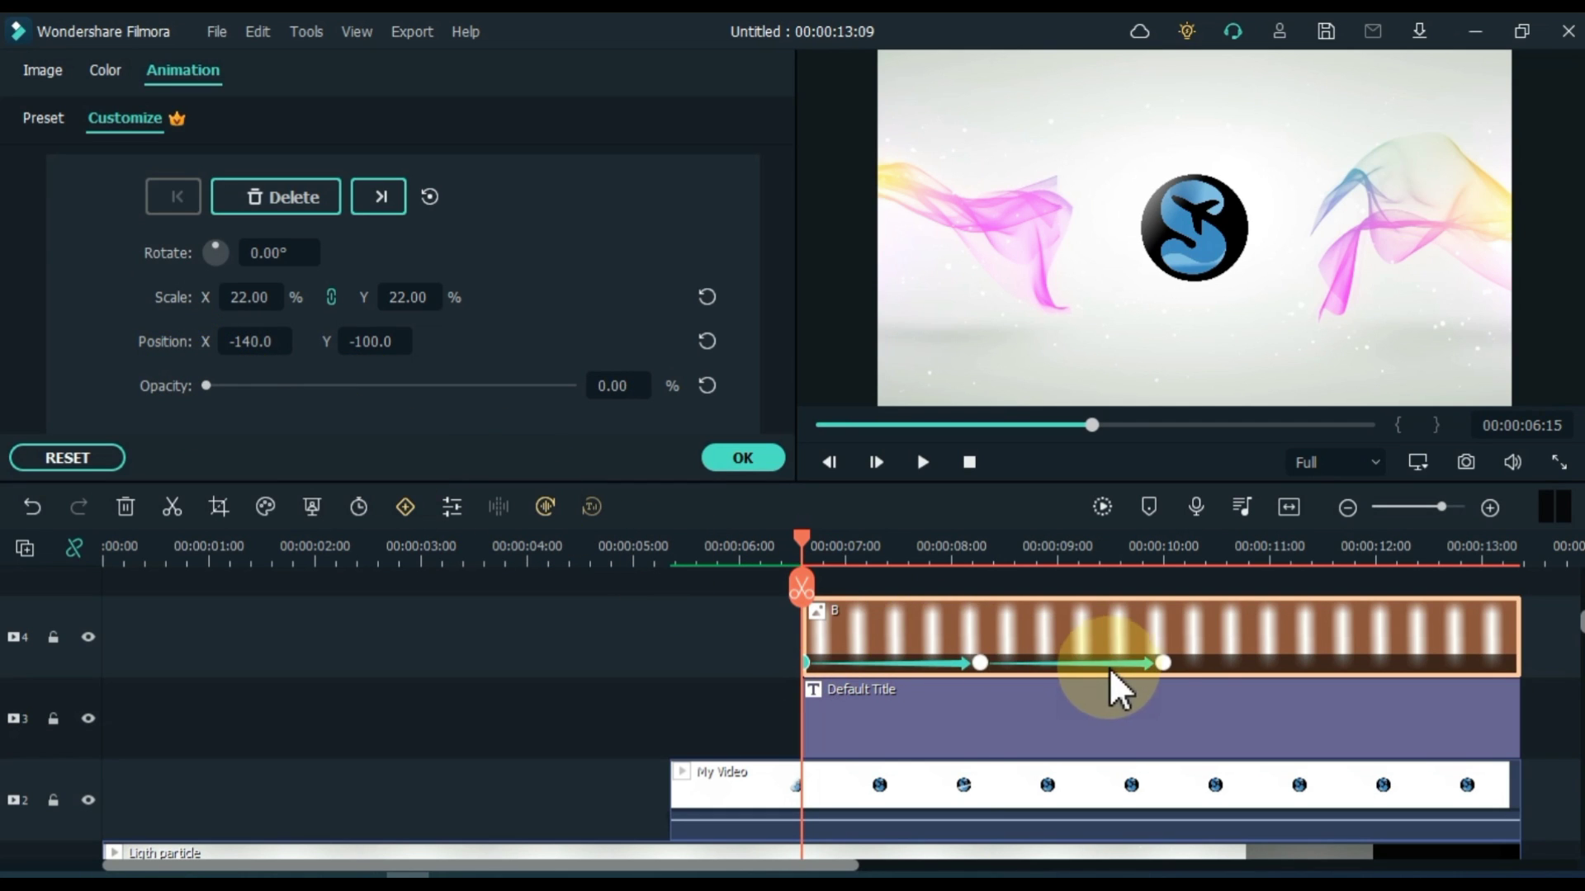
left_click(1163, 665)
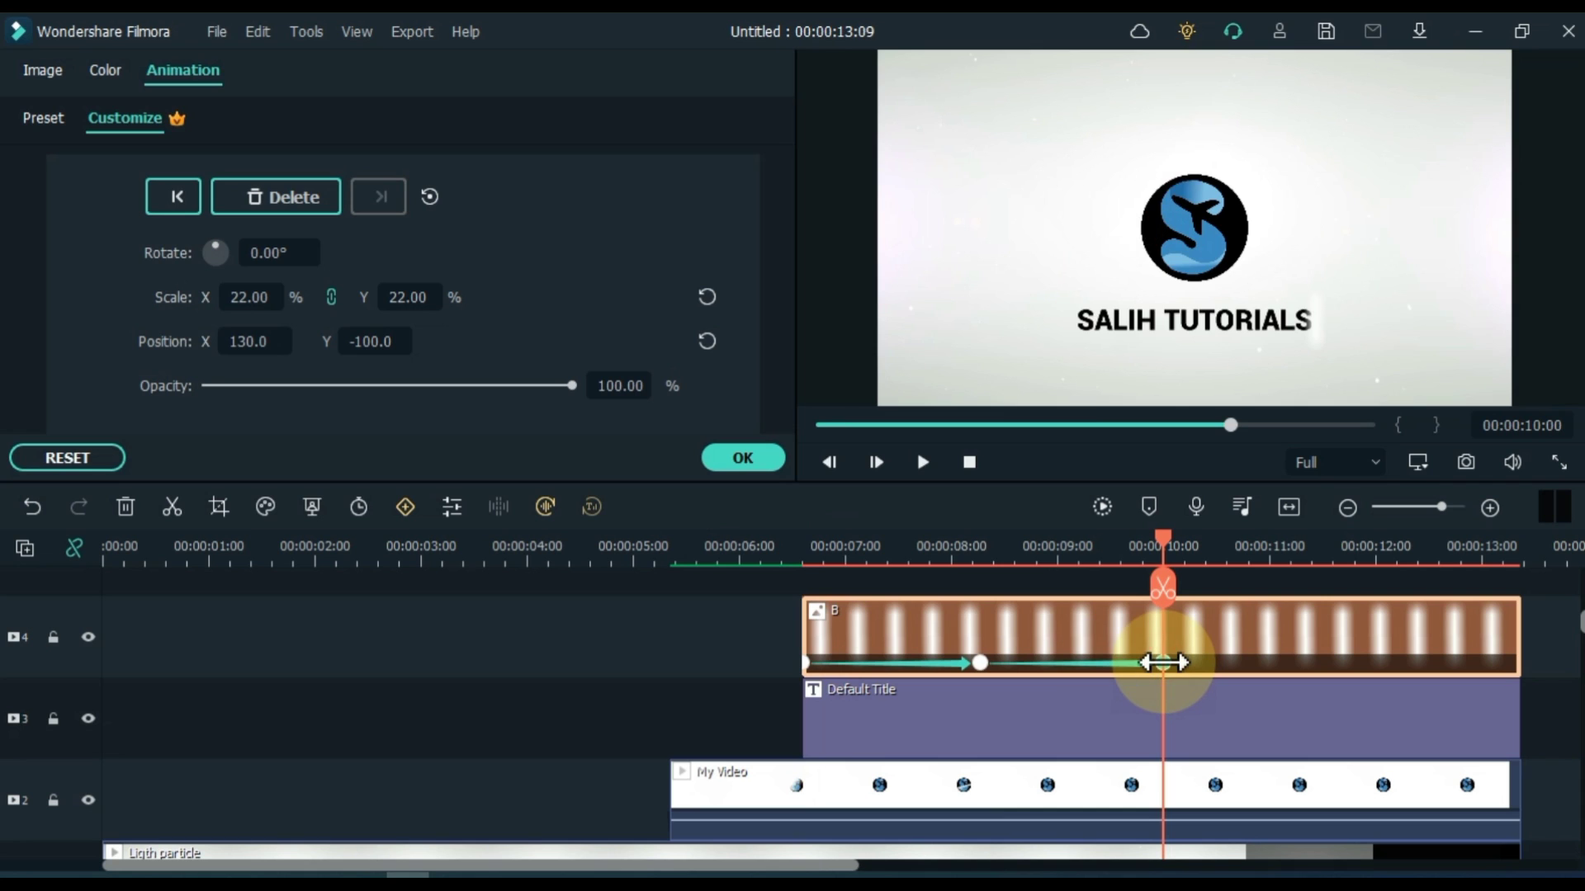
left_click_drag(212, 384, 192, 383)
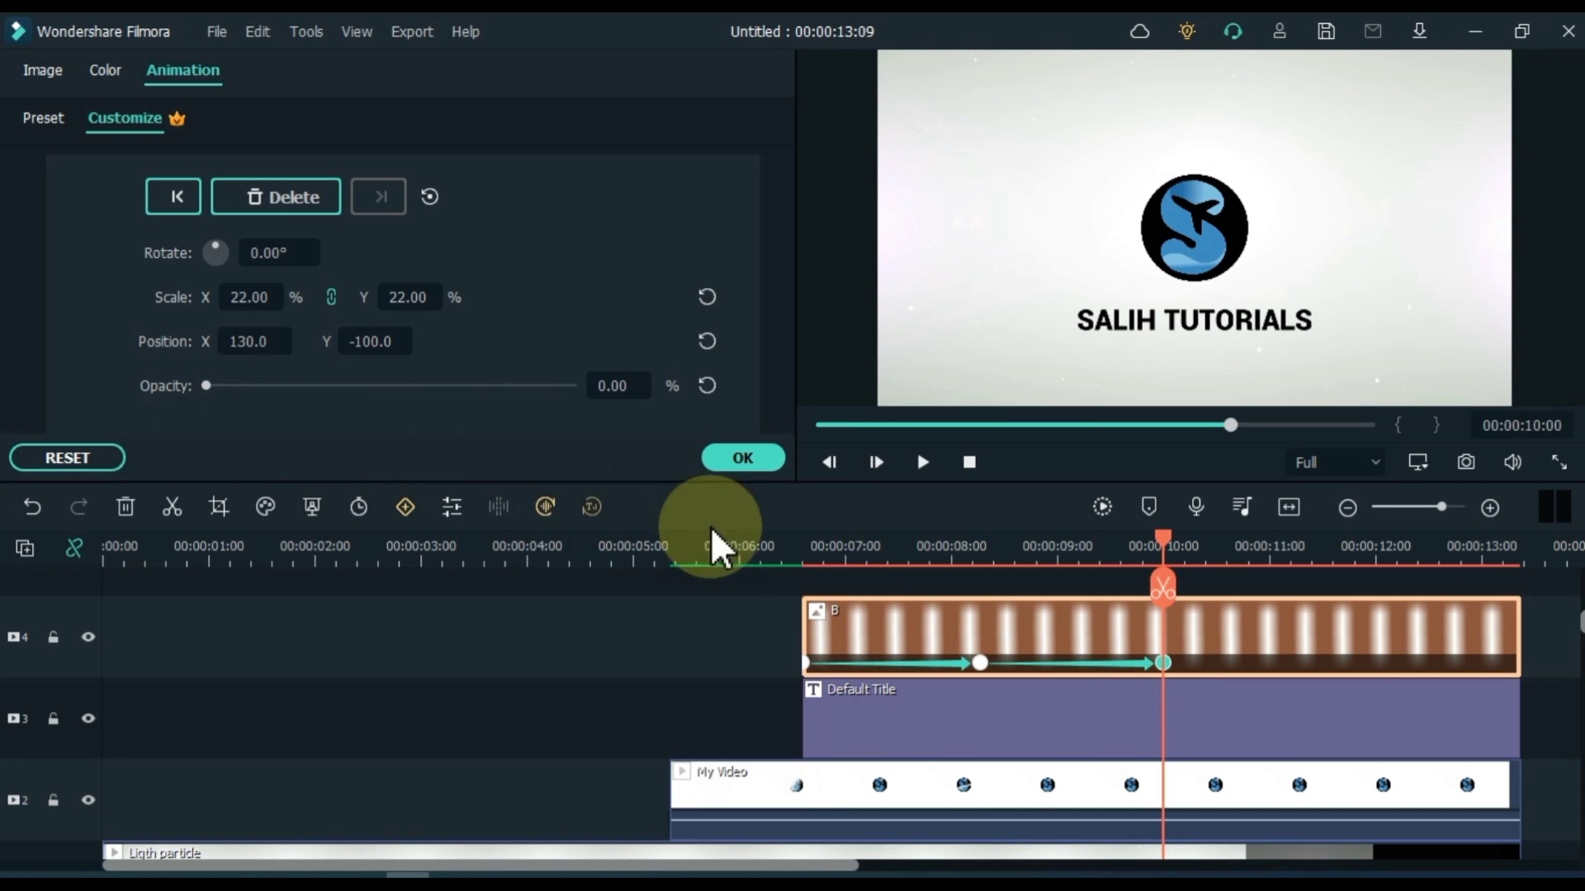
left_click_drag(1161, 547, 777, 593)
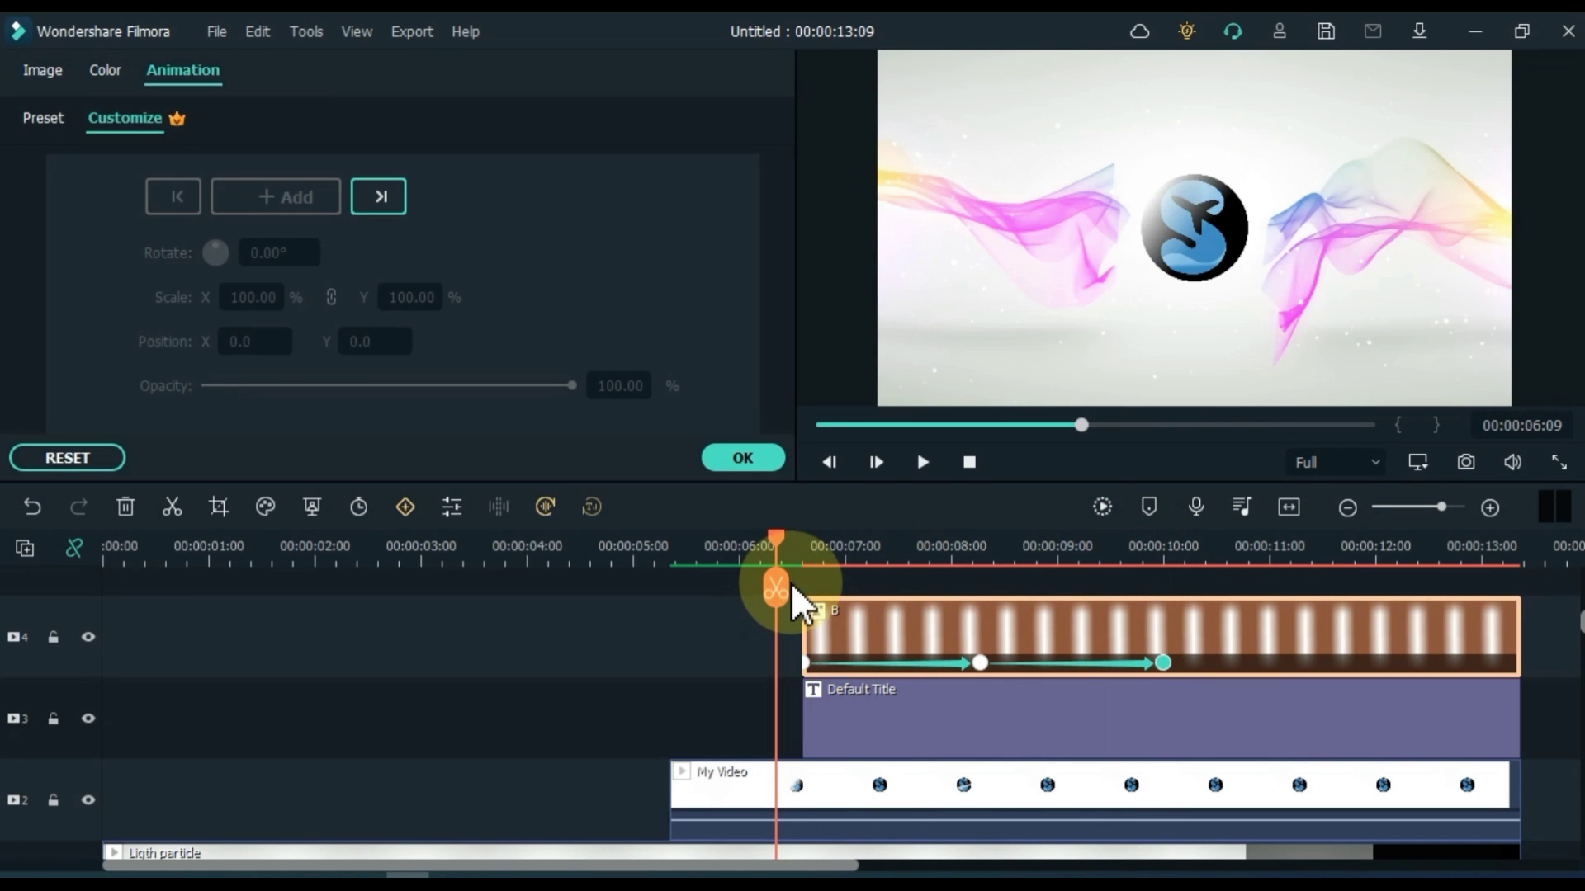
- Preview the light-streak sweep, apply its animation with OK, and play the intro from the start
left_click(923, 464)
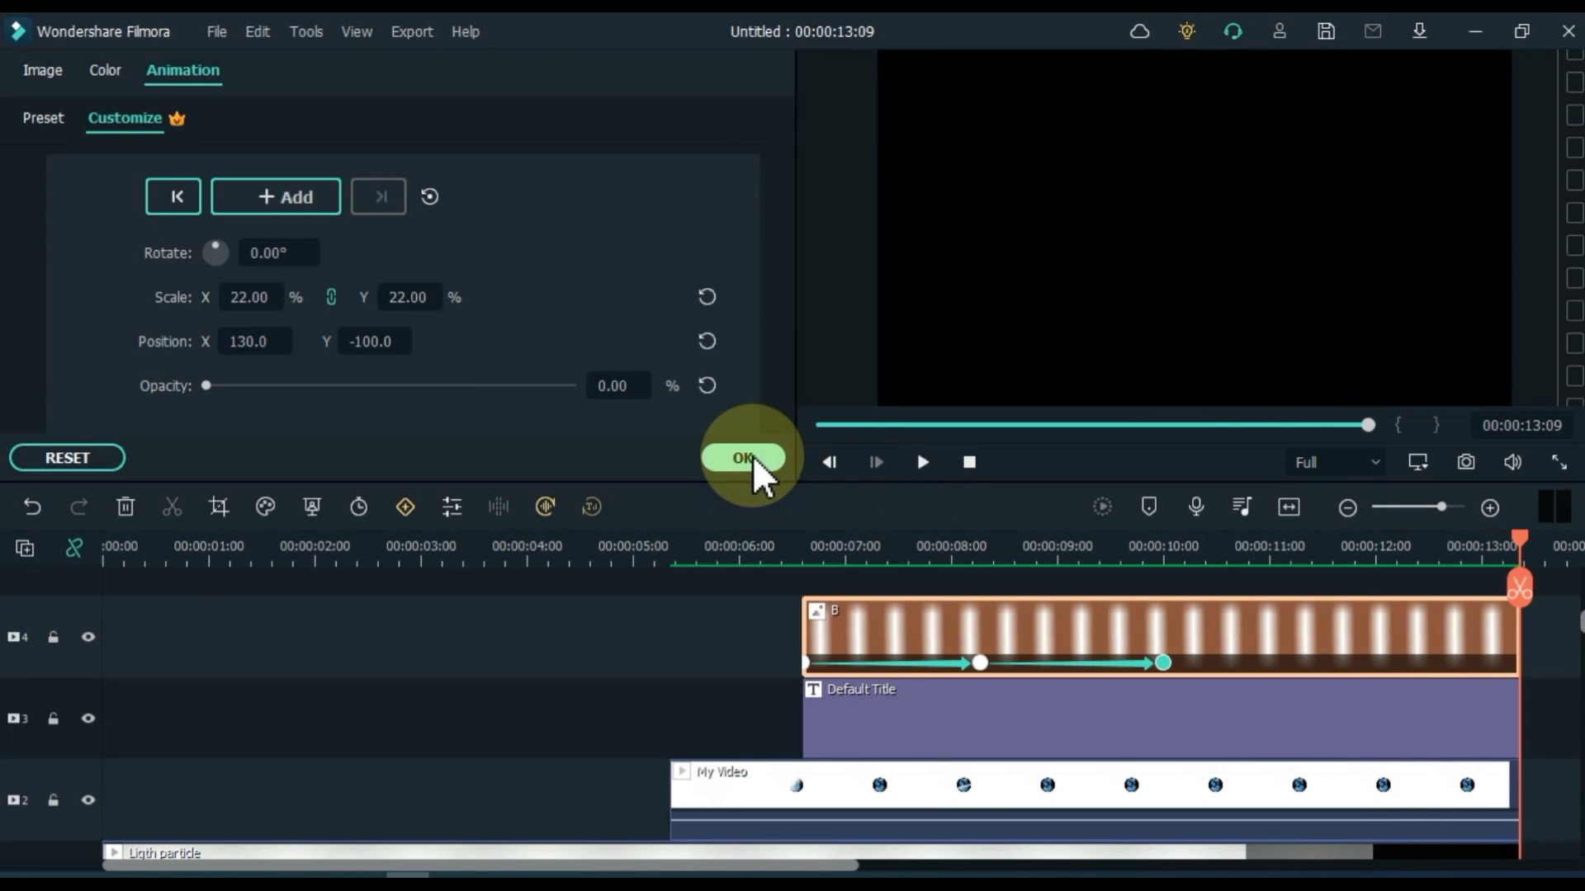
left_click(749, 455)
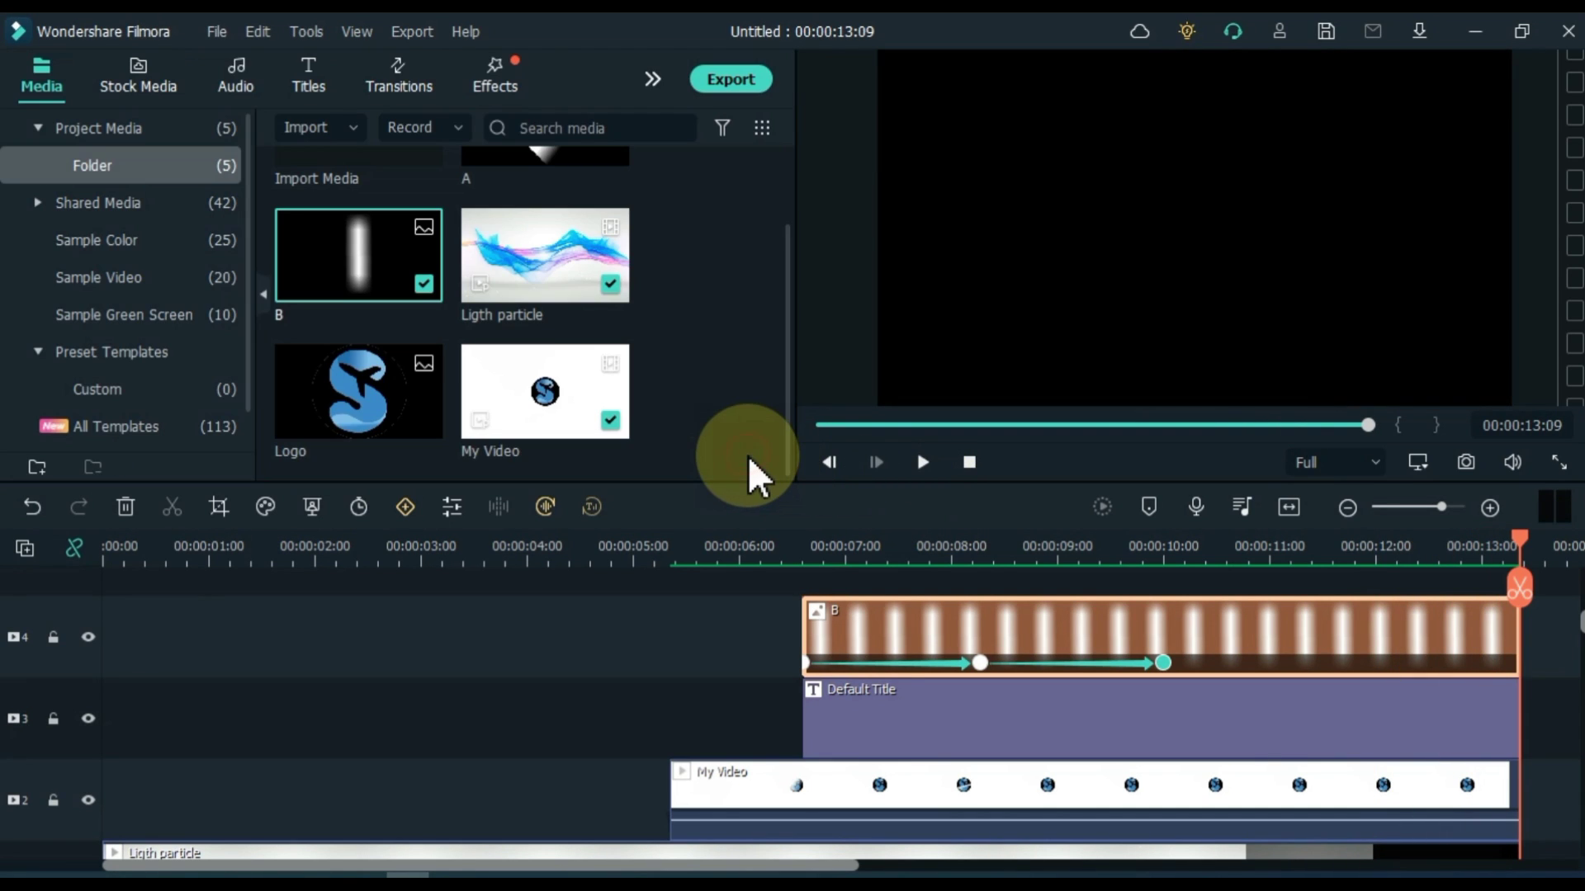
left_click(923, 463)
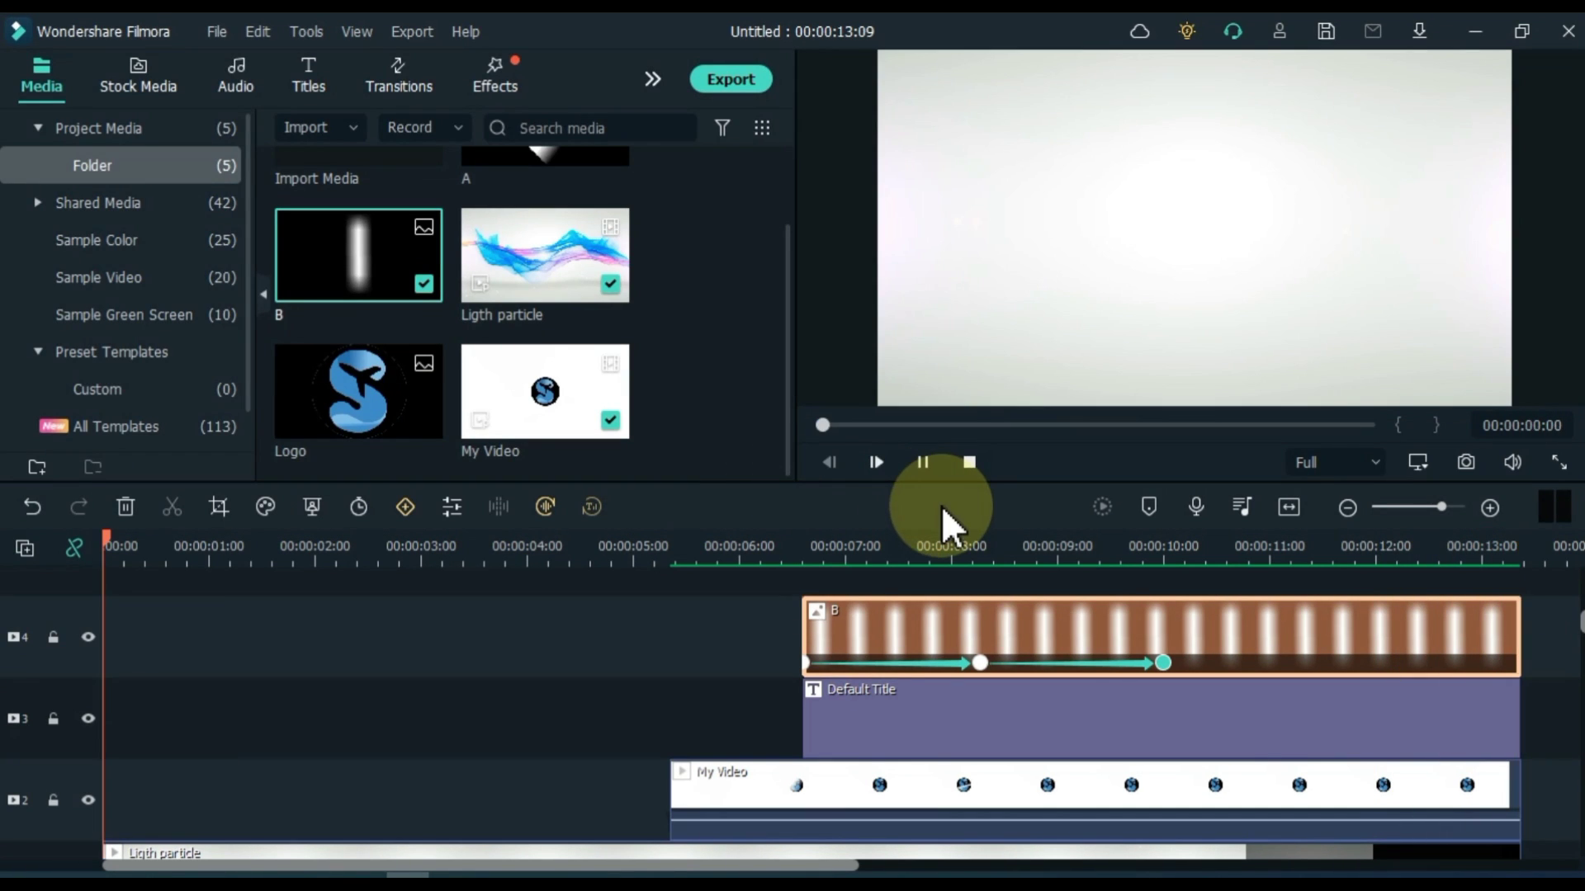